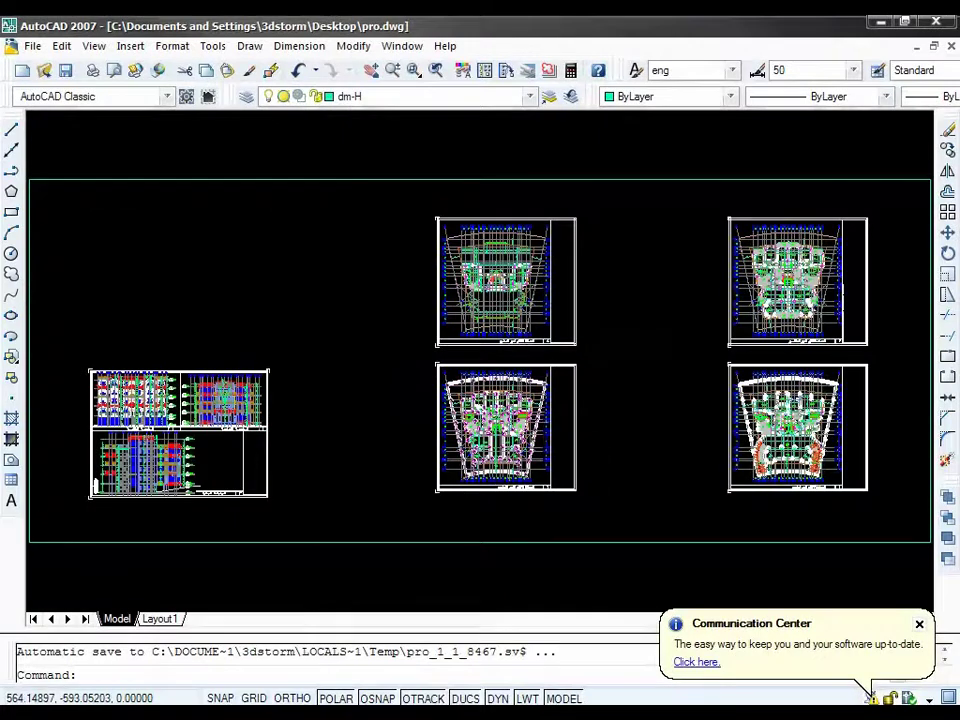
Step: Pan and zoom around the pro.dwg plan to look over the upper rooms and stairs
scroll(470, 300, up, 5)
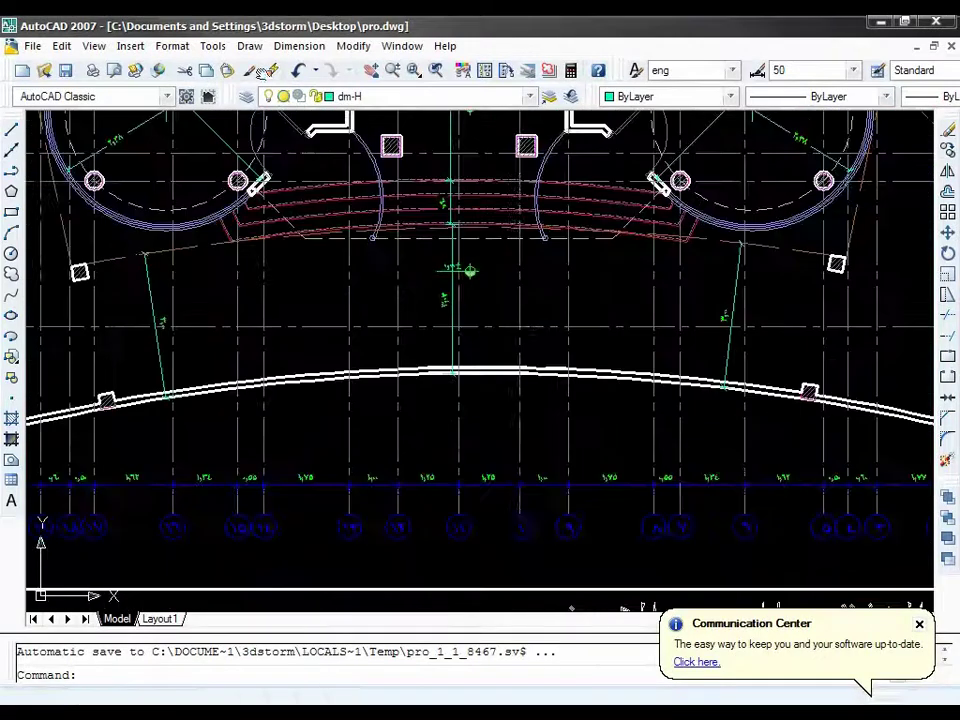
scroll(504, 289, down, 2)
scroll(530, 400, up, 3)
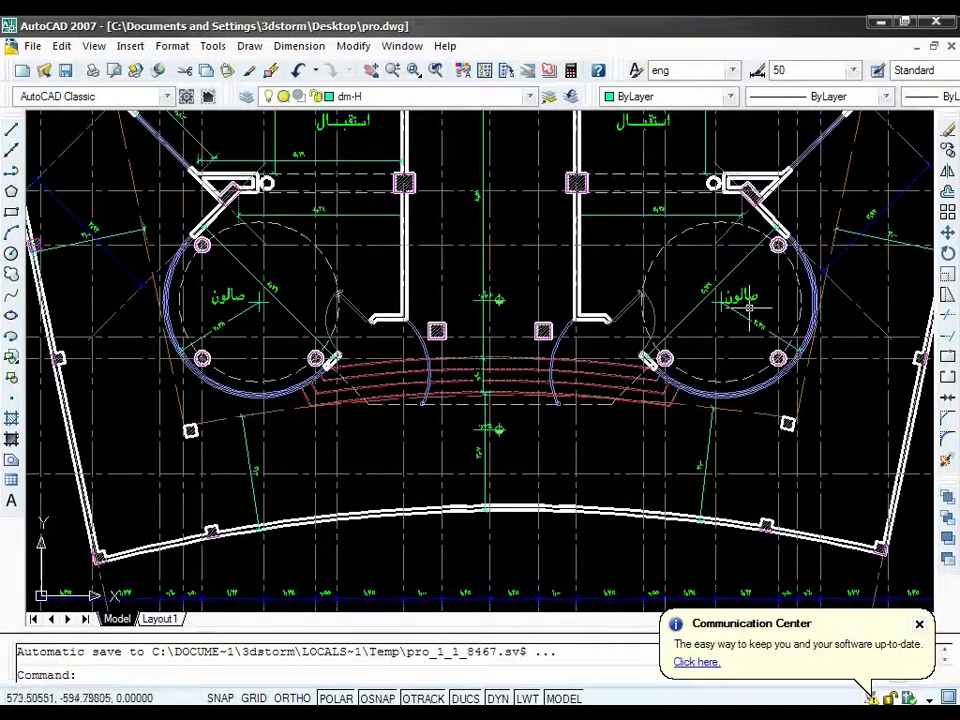
middle_drag(330, 292, 372, 502)
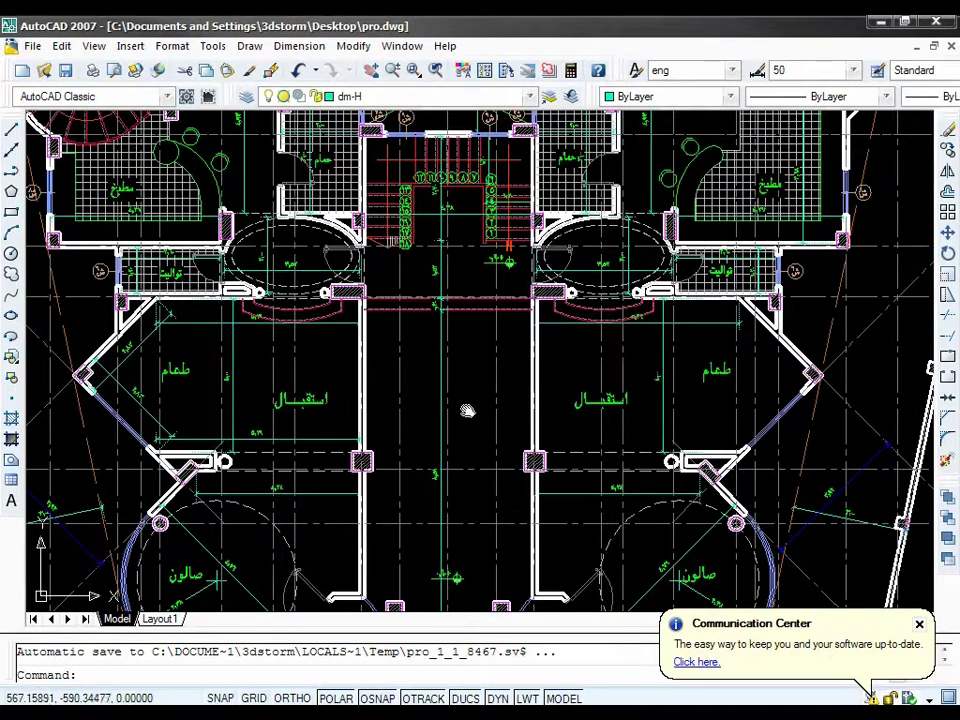
middle_drag(467, 410, 468, 504)
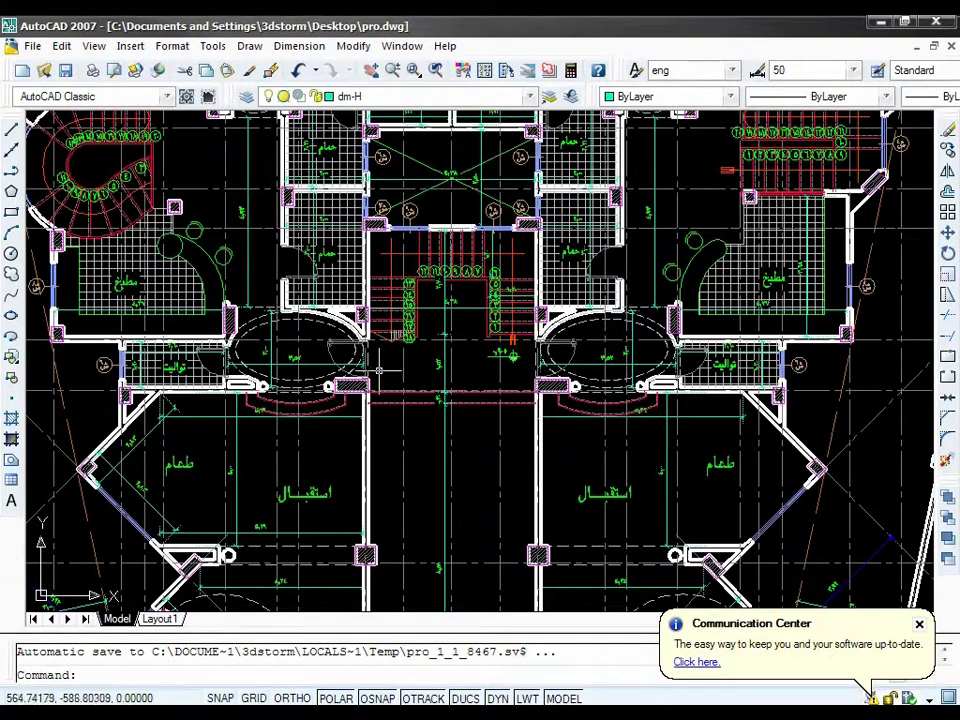
Step: Zoom back out until the whole ground-floor plan sheet is in view
scroll(661, 371, up, 4)
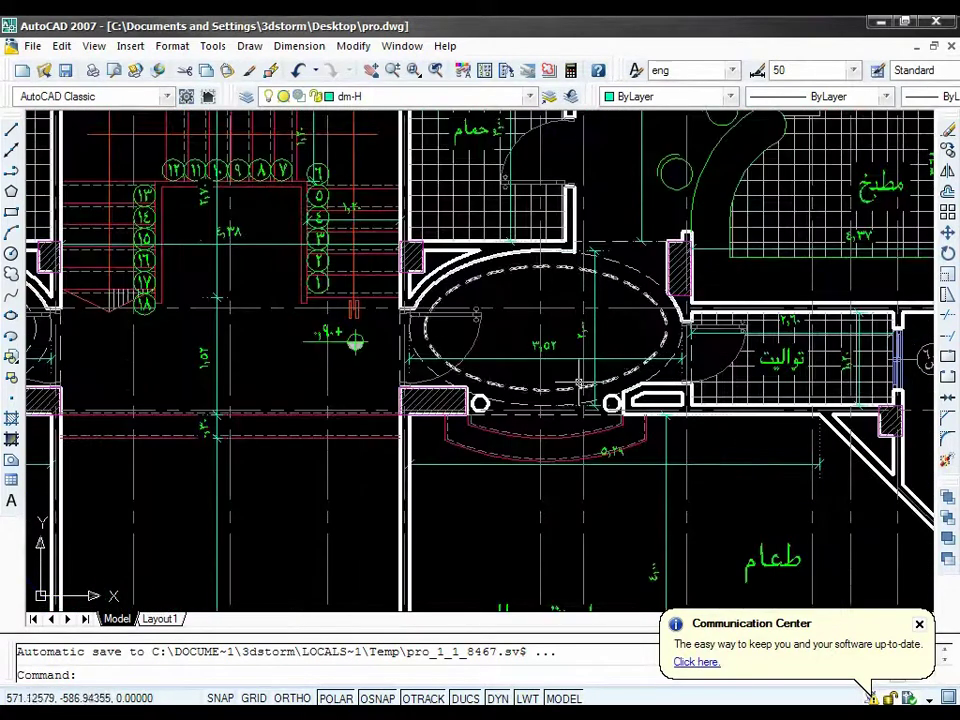
scroll(625, 259, down, 1)
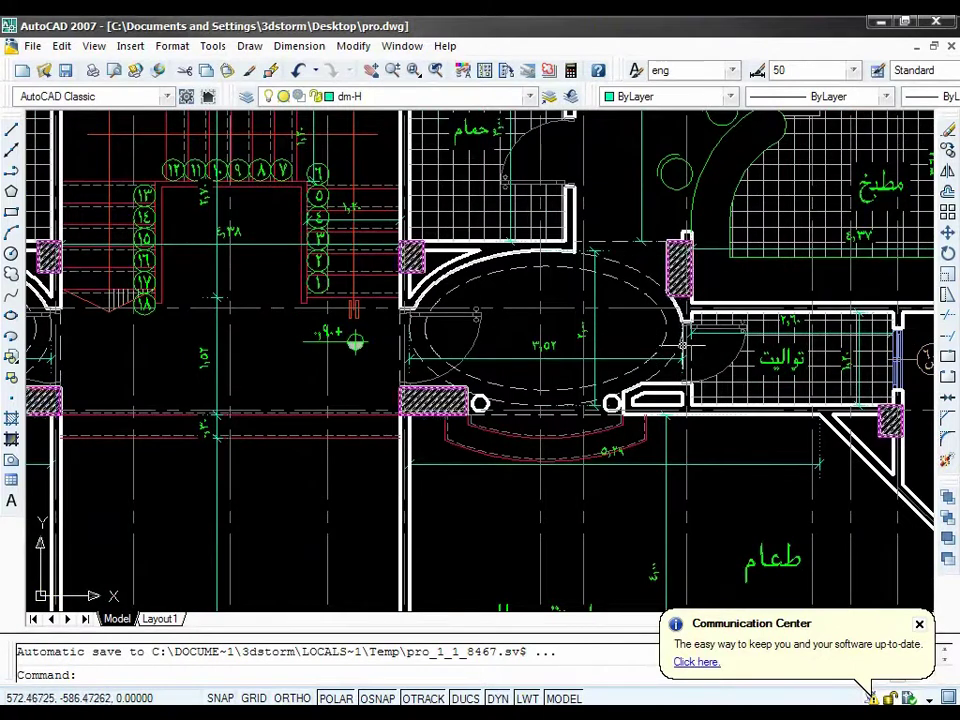
scroll(600, 280, down, 3)
scroll(560, 310, down, 2)
scroll(464, 370, up, 3)
scroll(464, 370, up, 3)
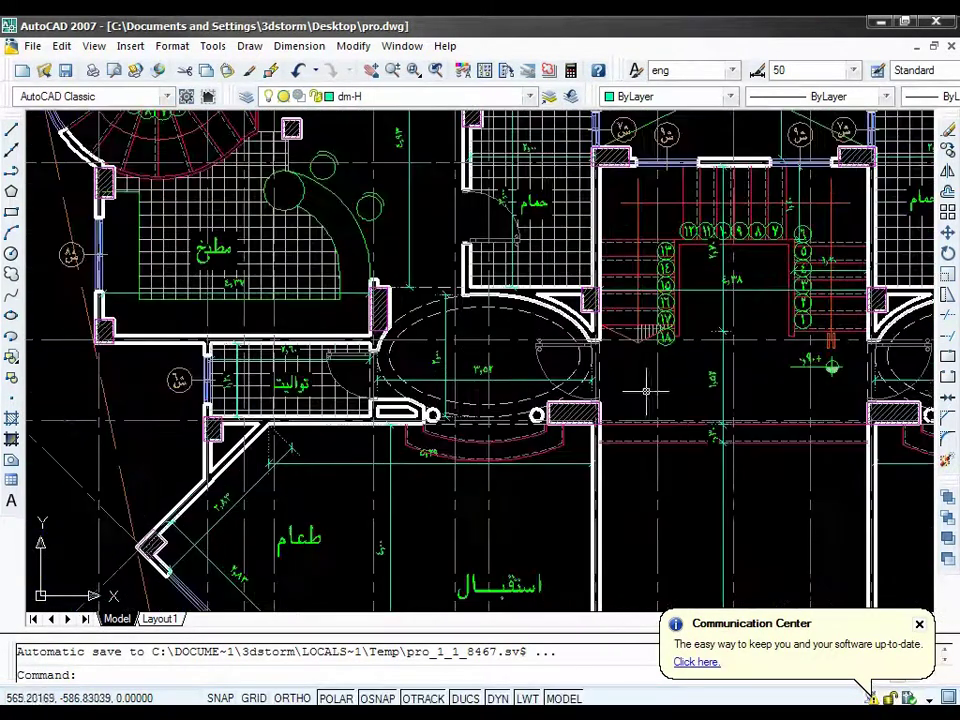
scroll(630, 416, down, 7)
scroll(630, 416, up, 2)
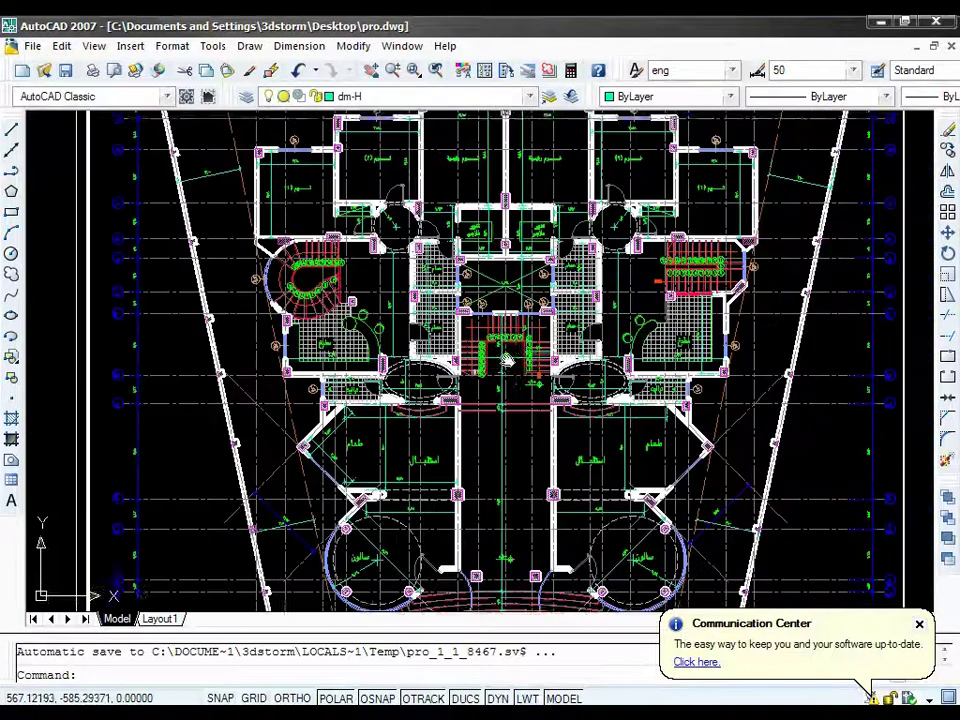
scroll(640, 412, up, 1)
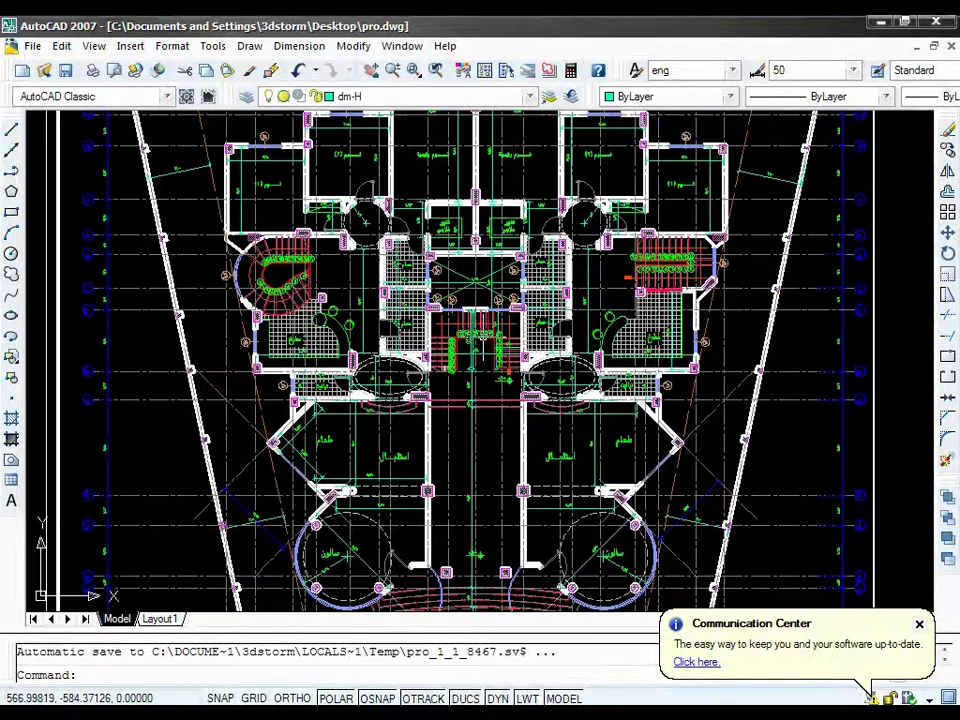
scroll(406, 244, up, 2)
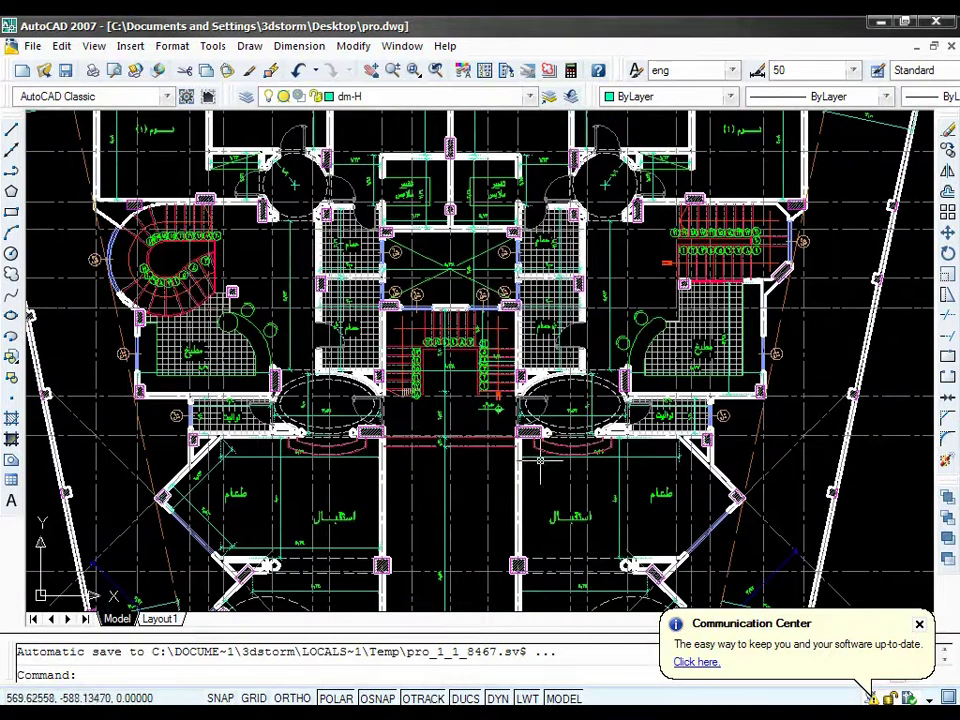
scroll(540, 400, down, 5)
Step: Window-select the whole ground-floor plan sheet and copy it
middle_drag(617, 594, 553, 540)
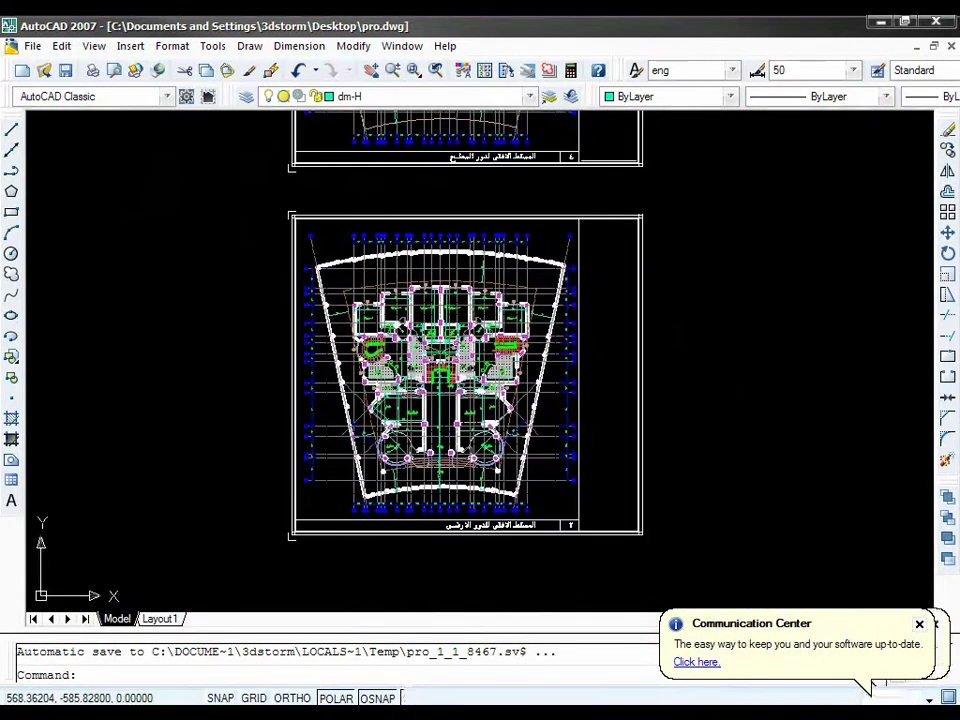
click(665, 549)
click(275, 197)
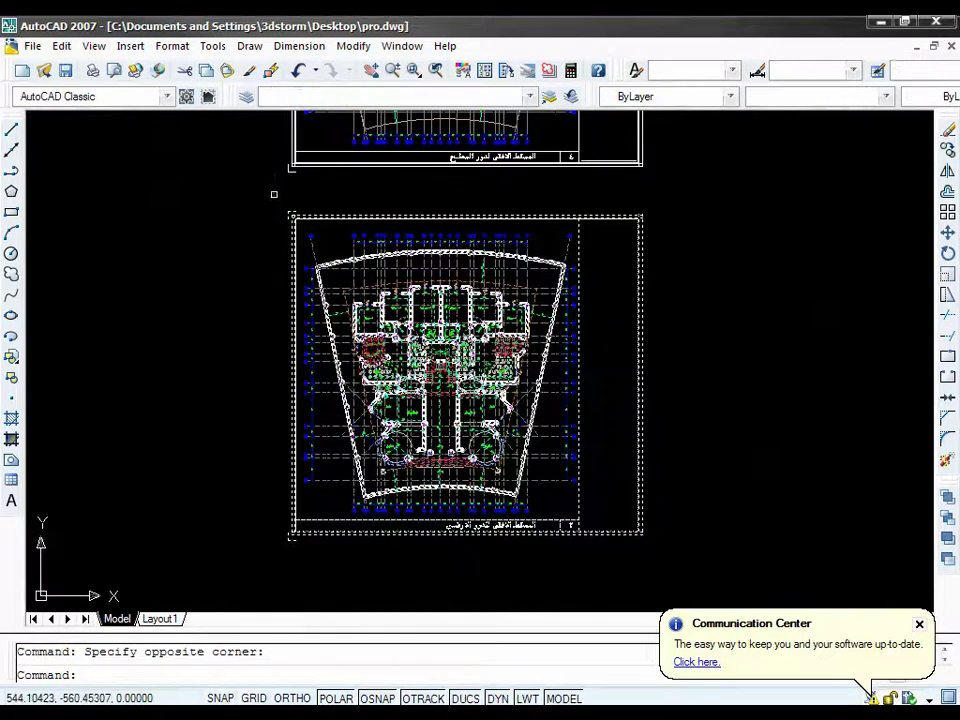
key(ctrl+c)
Step: Paste the plan into a new default drawing and zoom to its extents
key(ctrl+n)
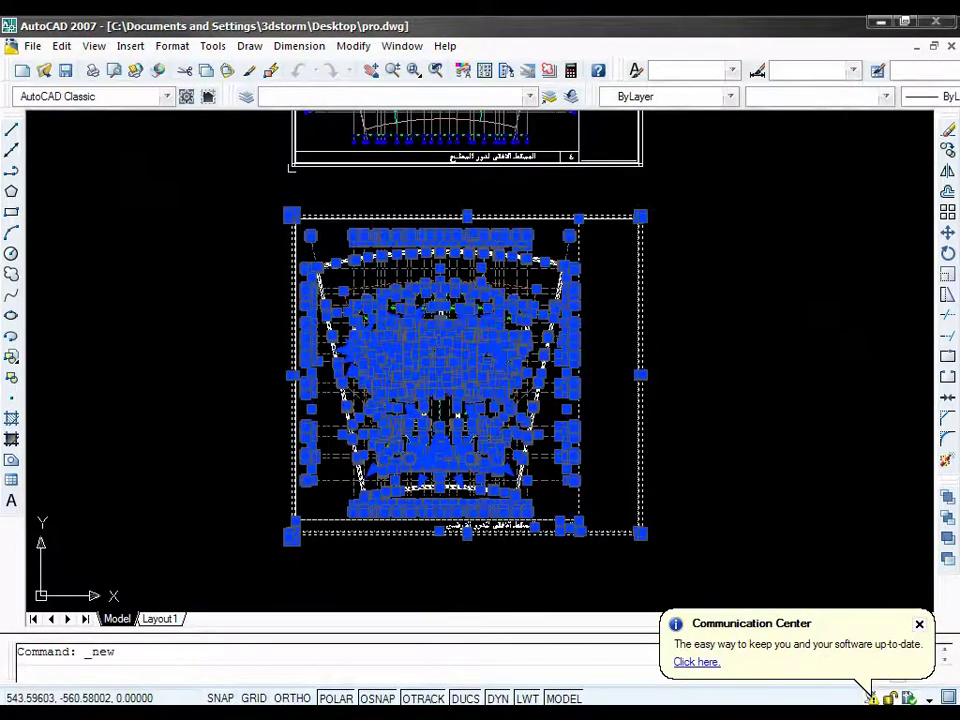
key(Return)
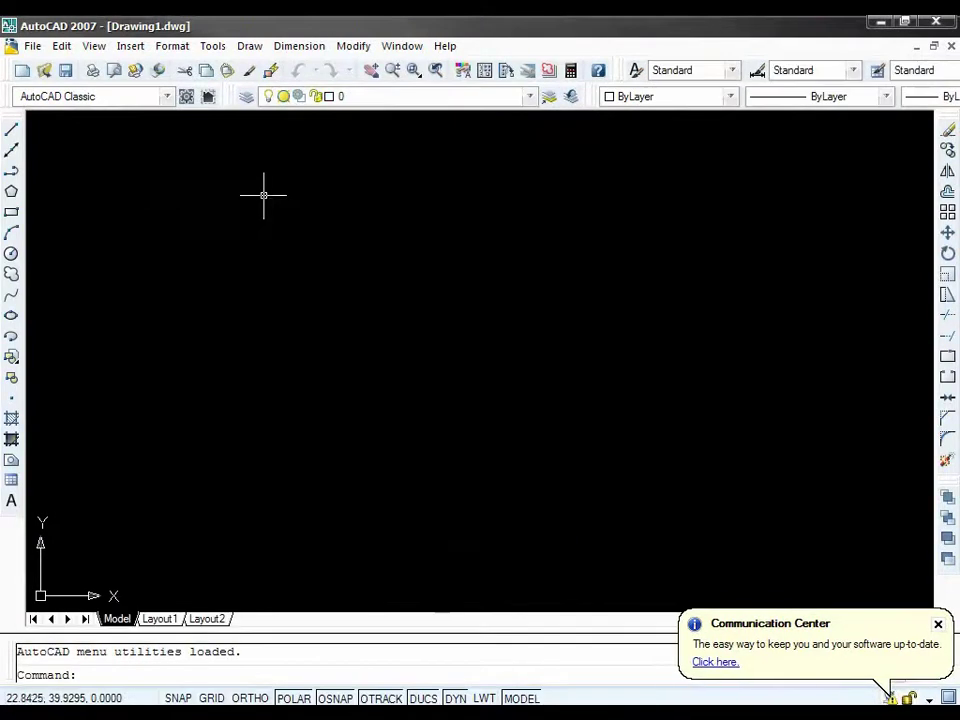
key(ctrl+v)
click(386, 494)
key(z)
key(Return)
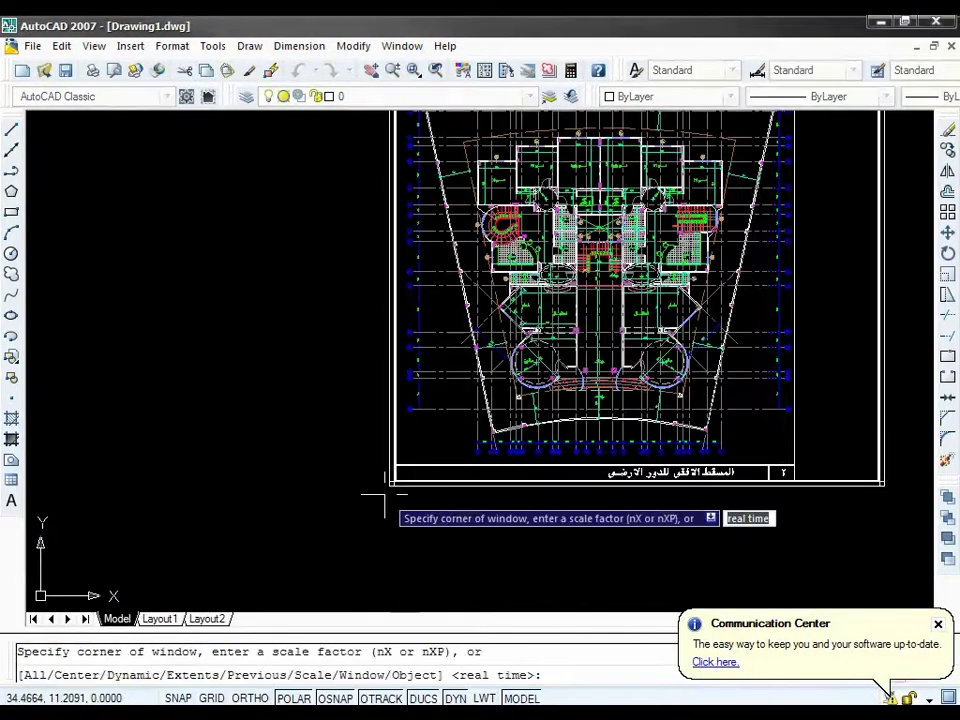
key(e)
key(Return)
Step: Erase the sheet border surrounding the pasted plan
scroll(750, 503, down, 2)
click(754, 386)
click(625, 487)
key(Delete)
Step: Erase the grid markers along the plan's right side
scroll(650, 430, up, 3)
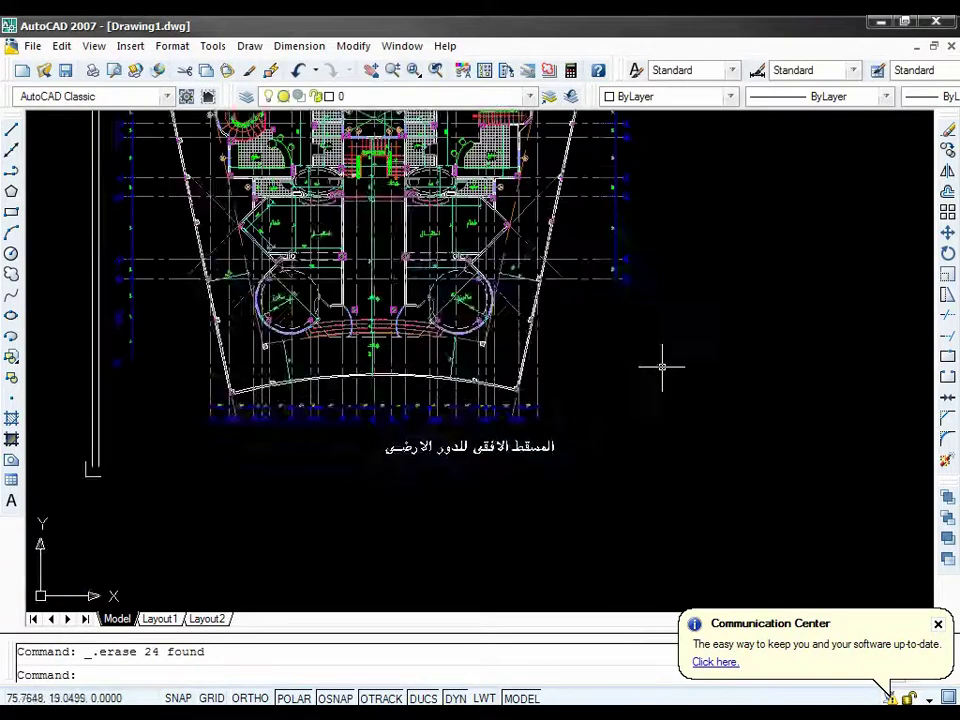
scroll(620, 460, down, 1)
click(597, 138)
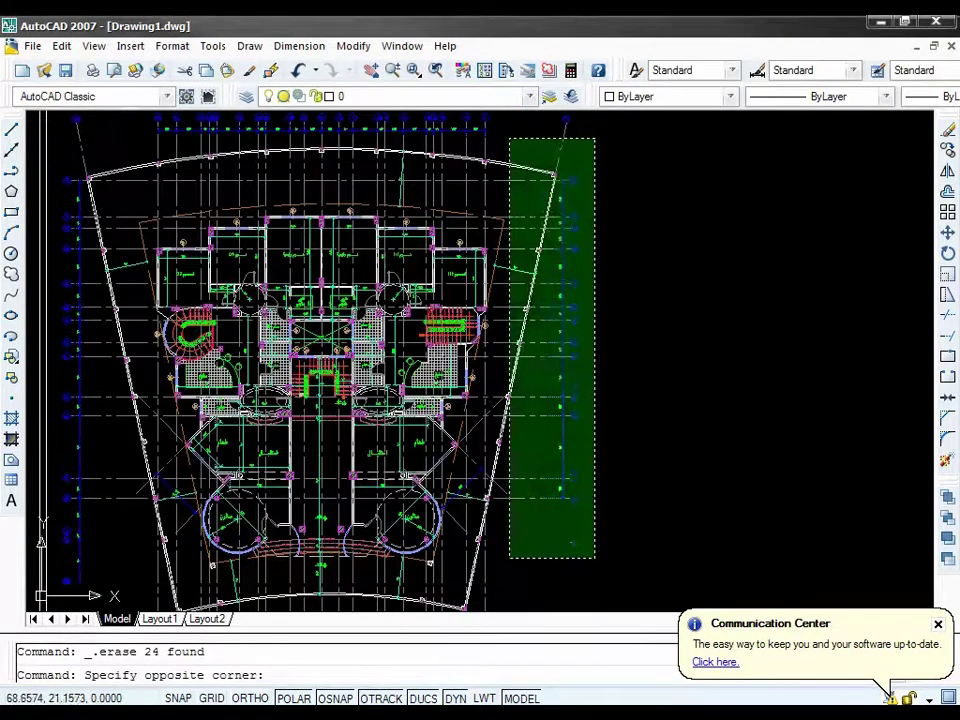
click(502, 558)
key(Delete)
Step: Enable the Layers II toolbar and use Layer Walk to show only the 'wall' layer
right_click(569, 69)
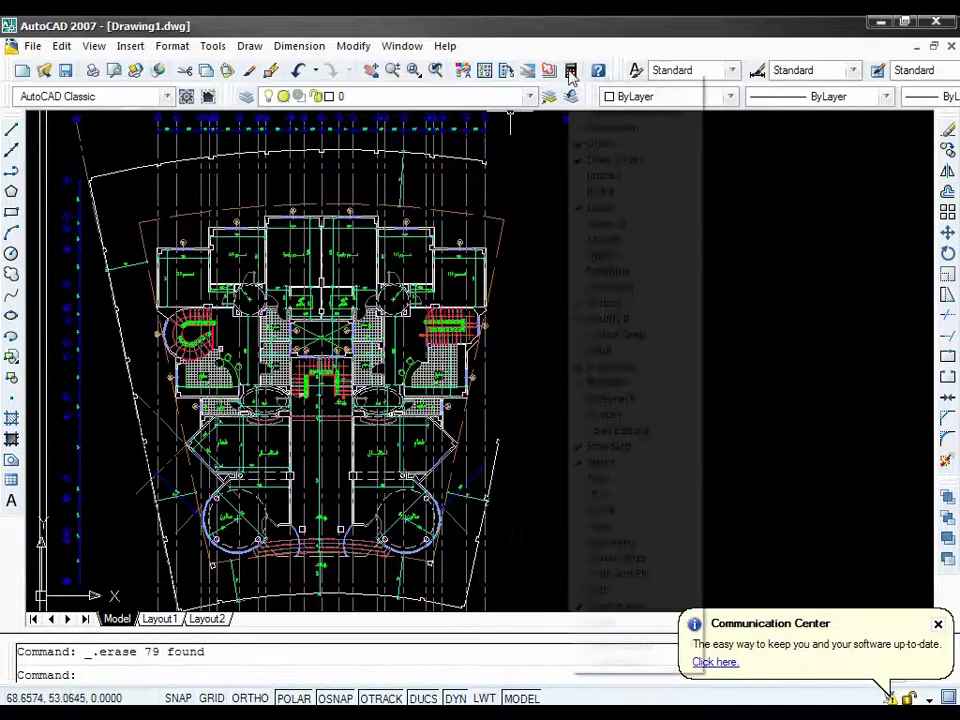
click(641, 230)
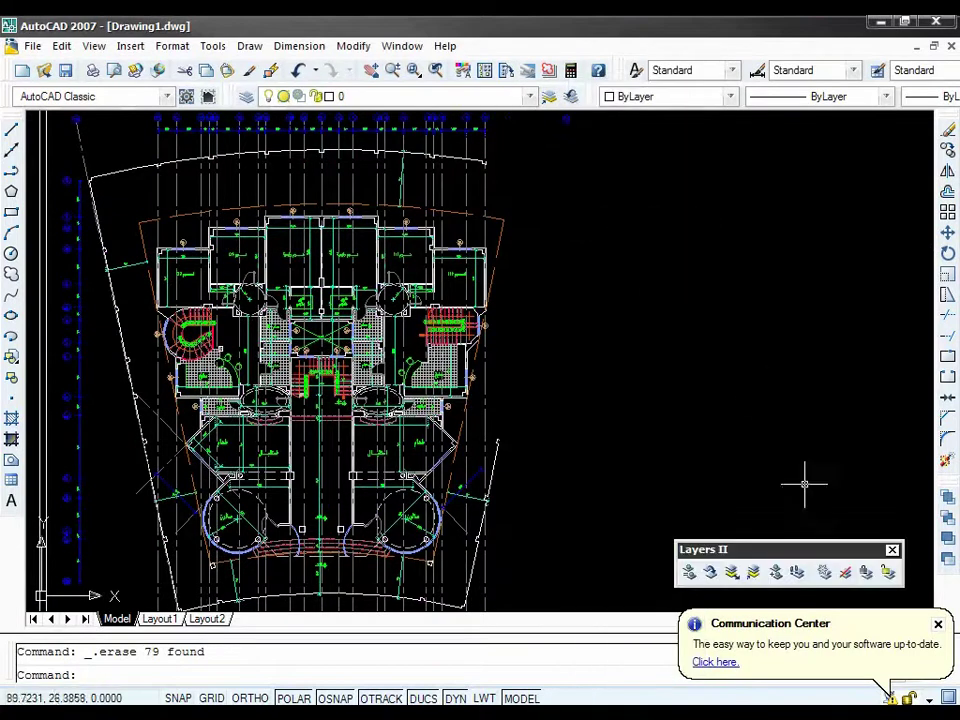
click(796, 573)
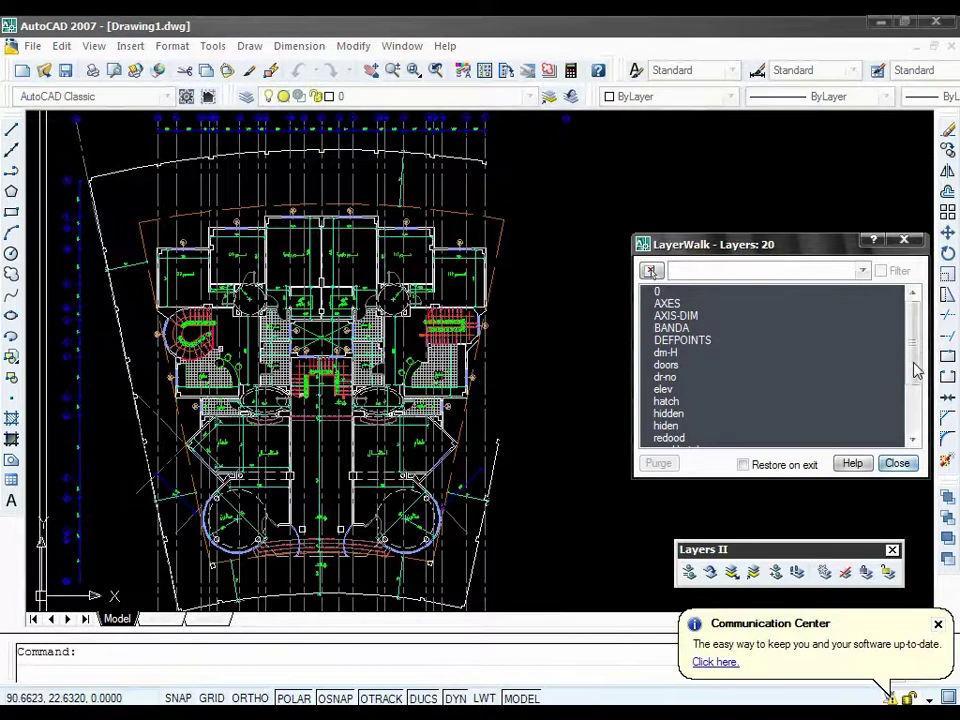
drag(916, 370, 916, 428)
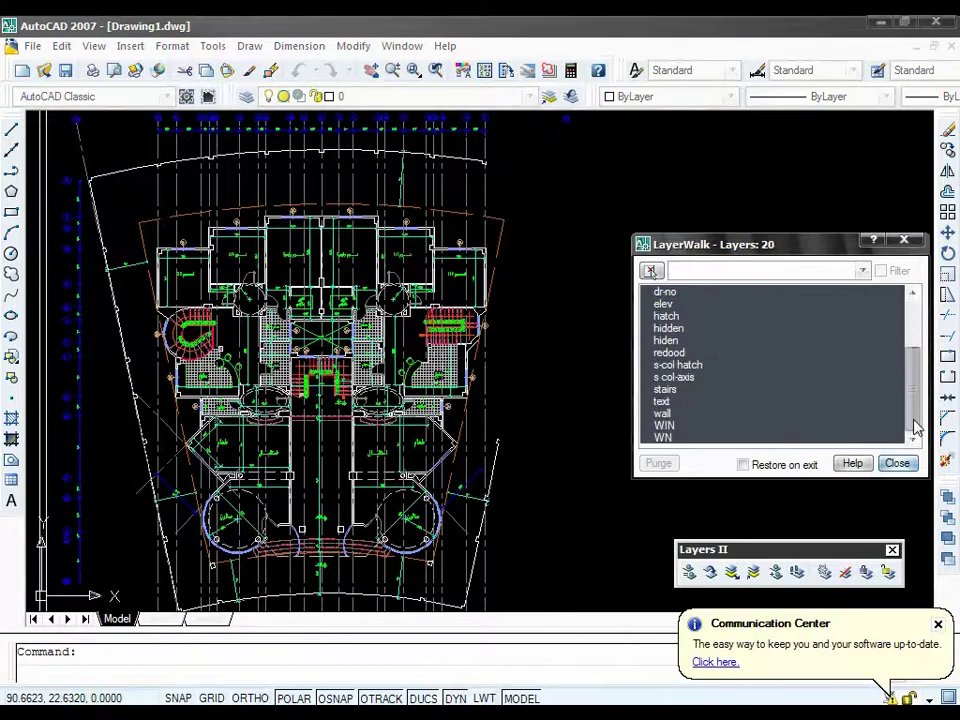
click(668, 415)
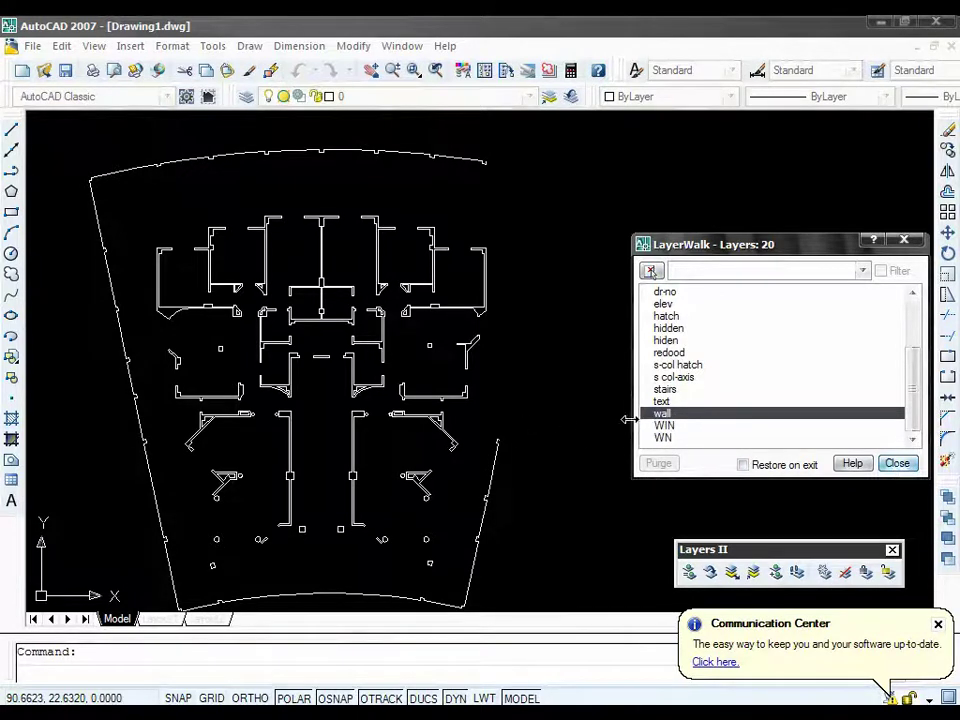
click(898, 466)
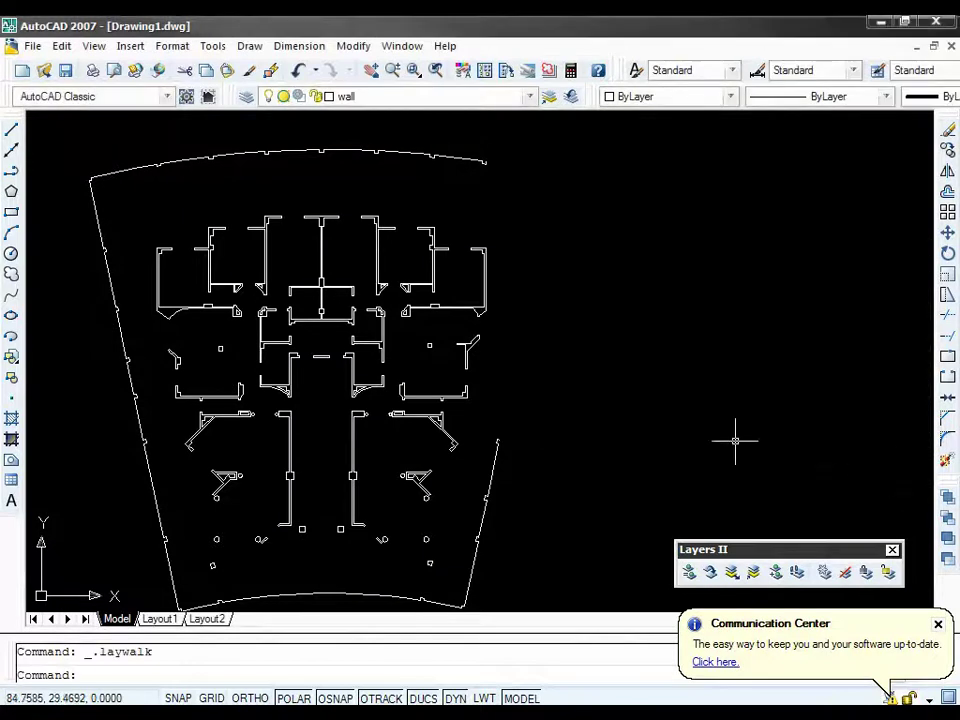
Step: Select every layer in Layer Walk and close it so all layers show again
click(797, 572)
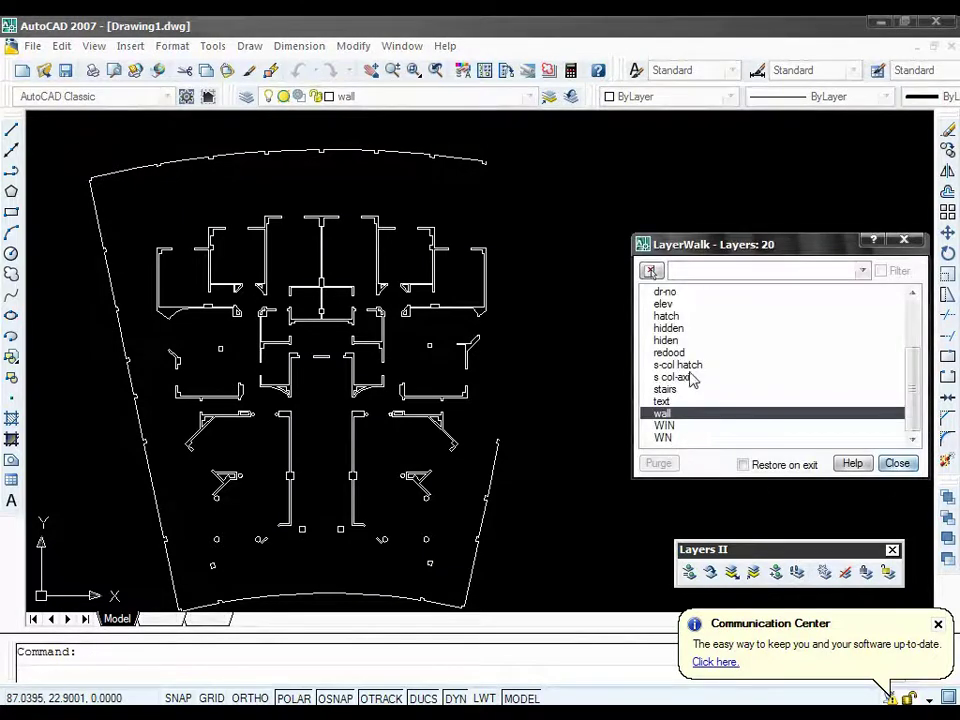
scroll(688, 335, up, 3)
click(658, 292)
drag(921, 353, 921, 439)
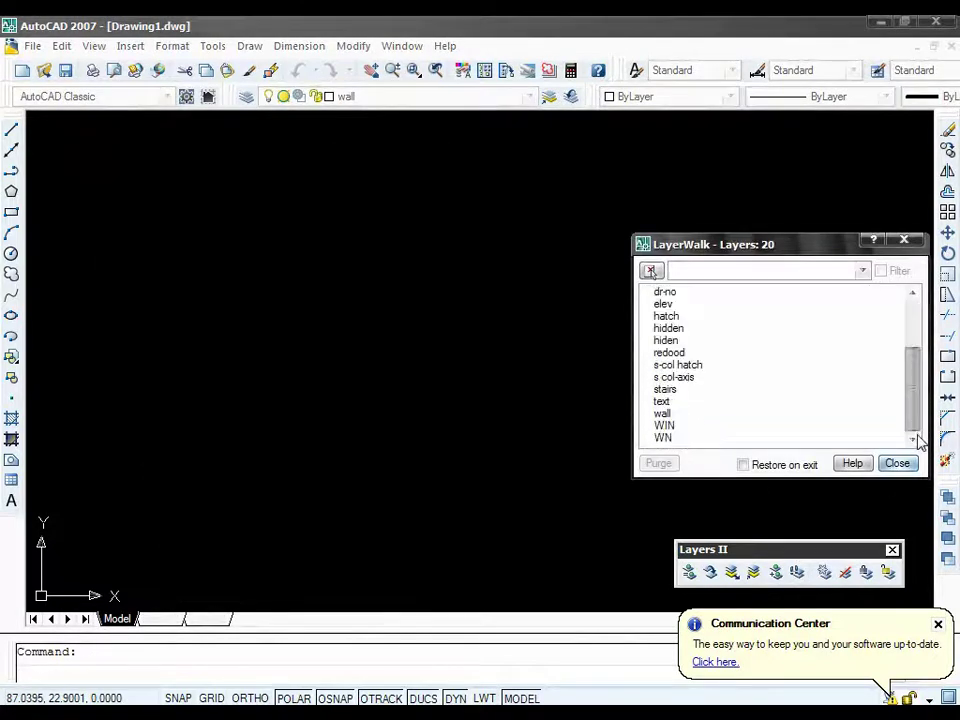
shift+click(664, 437)
click(897, 464)
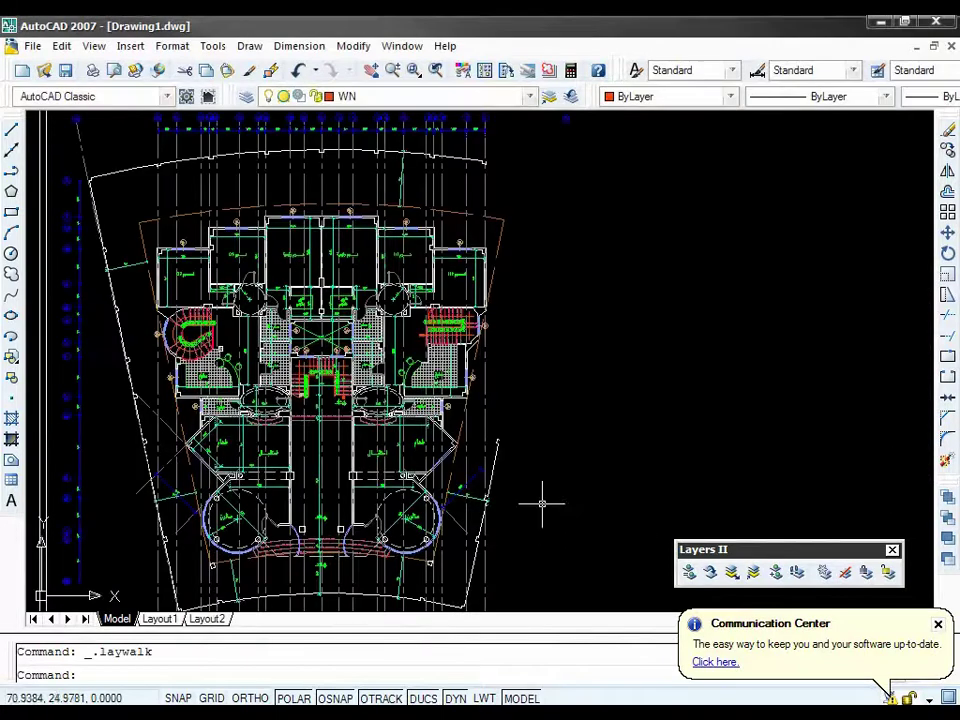
Step: Window-select and erase 112 unwanted objects from the plan
scroll(560, 450, up, 5)
middle_drag(596, 347, 731, 294)
scroll(700, 330, down, 3)
scroll(695, 420, down, 1)
middle_drag(698, 470, 660, 313)
click(703, 422)
click(76, 300)
key(Delete)
Step: Erase the objects in the plan's left column
middle_drag(103, 321, 417, 478)
scroll(417, 478, down, 1)
click(425, 520)
click(265, 316)
key(Delete)
Step: Erase the top arc, its dimension row and leftover annotation
middle_drag(338, 386, 400, 550)
click(404, 557)
click(297, 277)
key(Delete)
click(838, 332)
click(379, 223)
key(Delete)
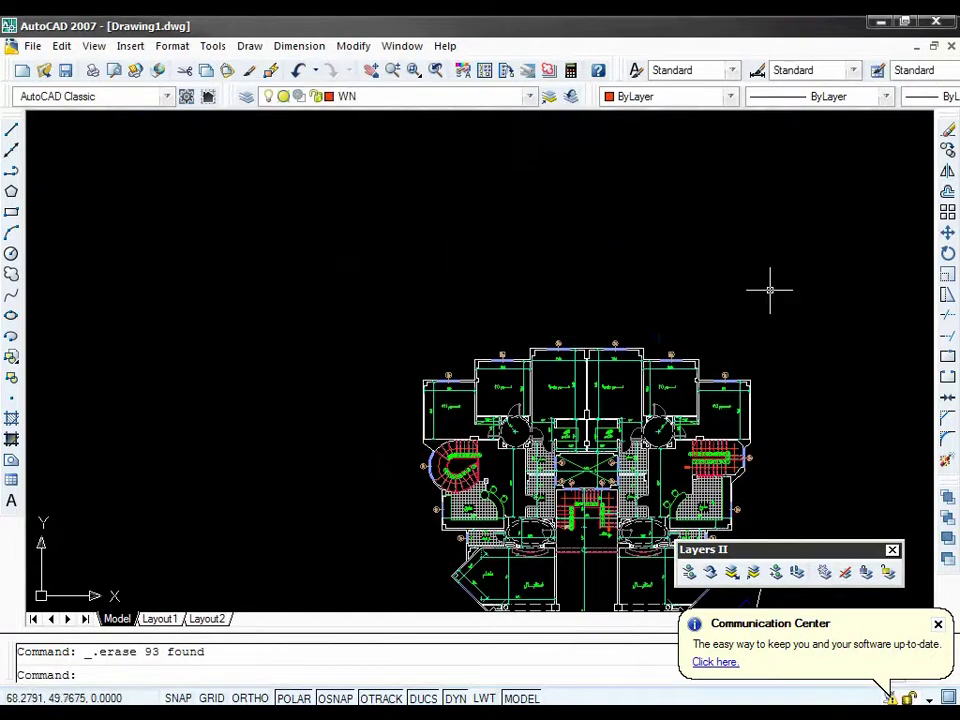
Step: Delete the tile hatches in the right-centre and left-centre bathrooms
scroll(770, 290, up, 5)
scroll(718, 257, up, 1)
scroll(638, 317, up, 2)
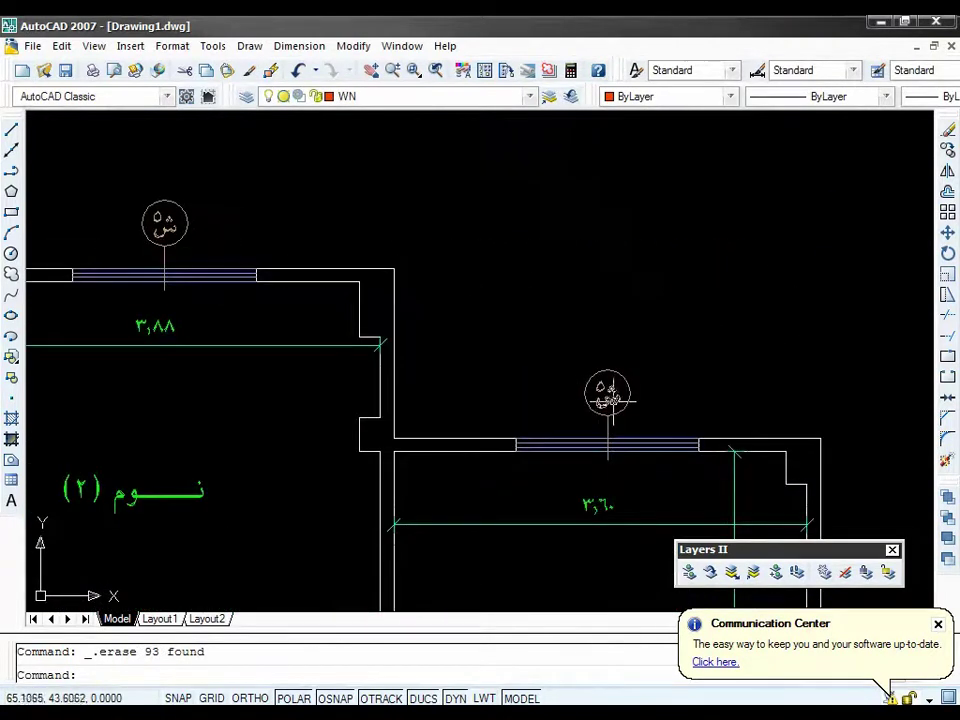
scroll(180, 235, down, 3)
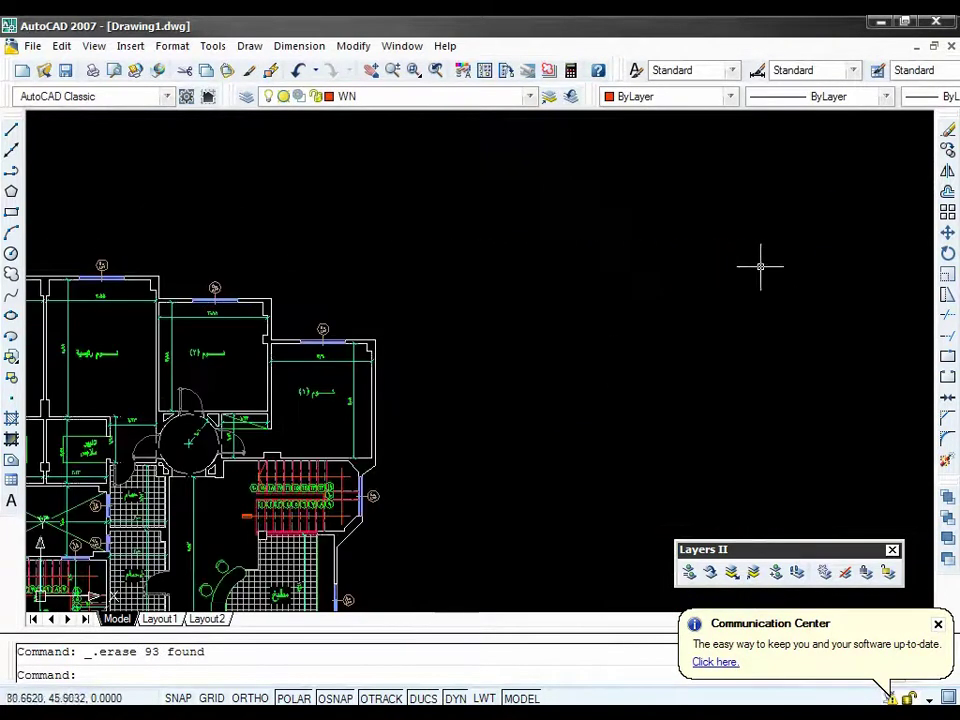
scroll(298, 341, up, 3)
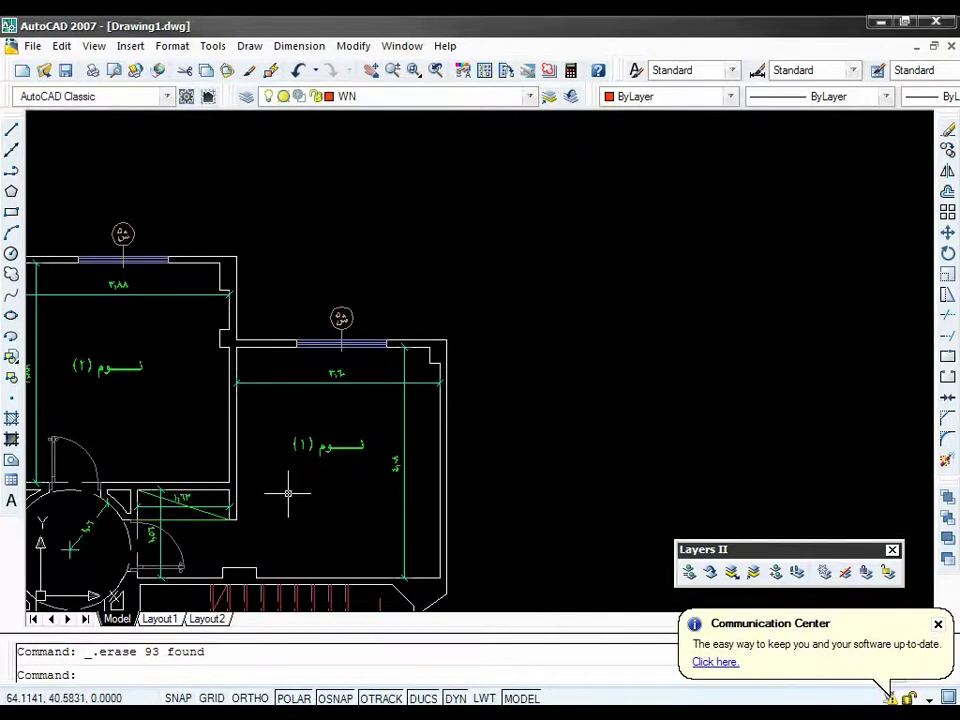
scroll(380, 440, up, 1)
scroll(500, 403, down, 3)
scroll(632, 300, up, 1)
middle_drag(632, 300, 620, 204)
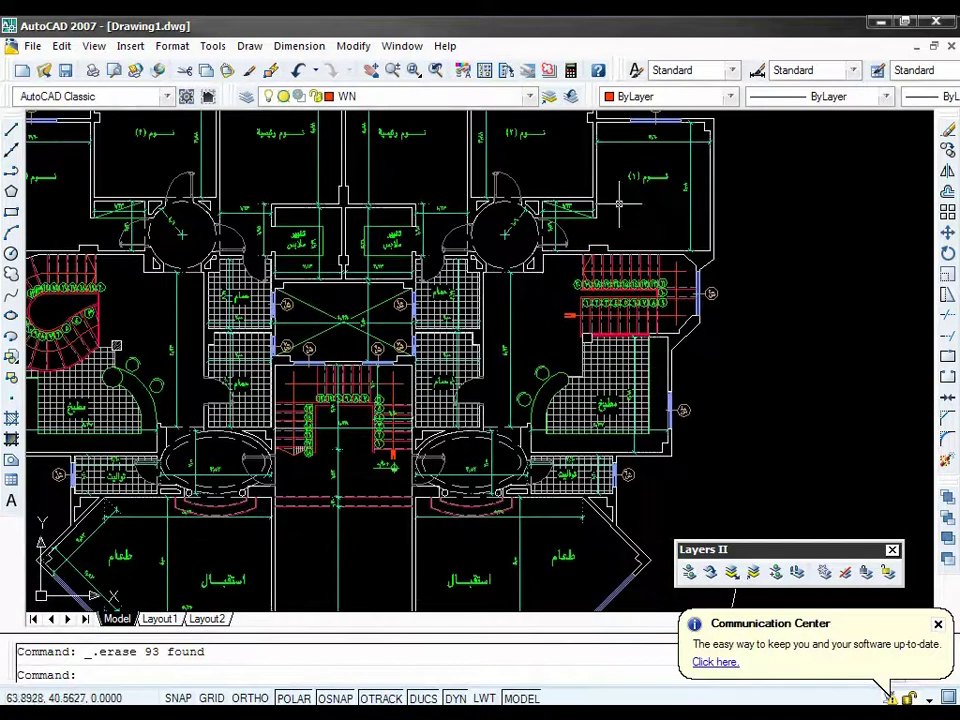
click(475, 360)
key(Delete)
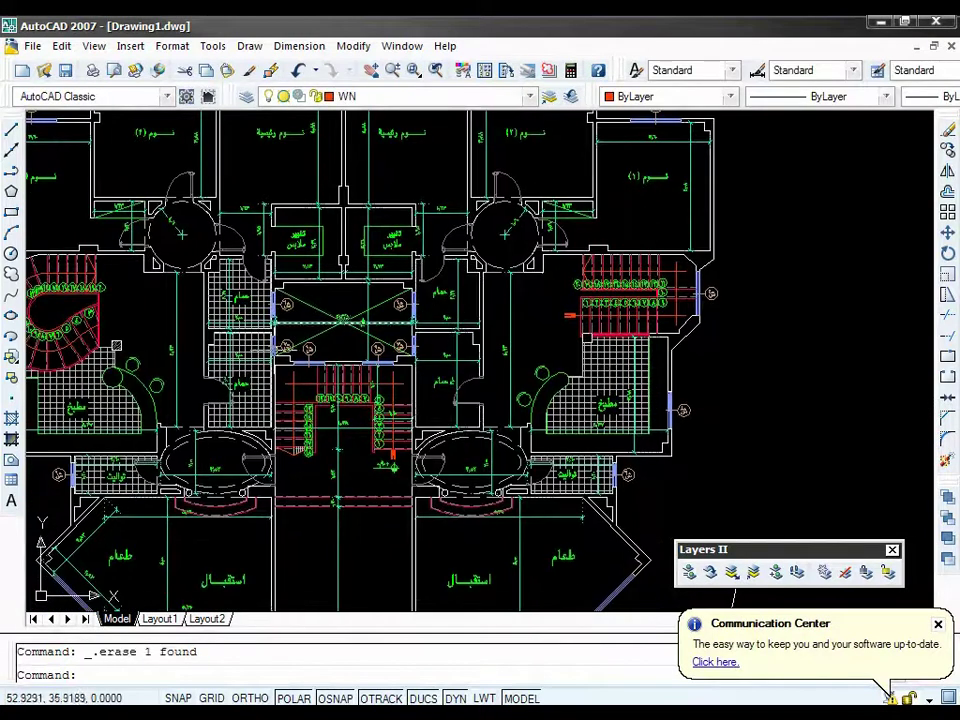
click(223, 360)
key(Delete)
Step: Delete the upper-left kitchen's tile hatch
middle_drag(223, 360, 390, 226)
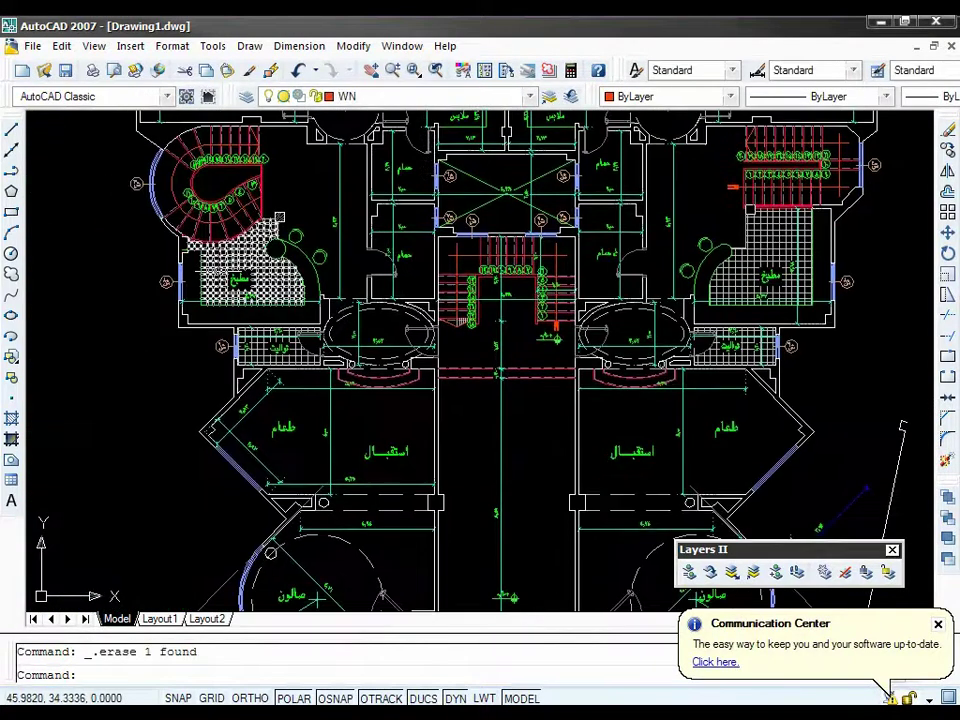
click(202, 265)
key(Delete)
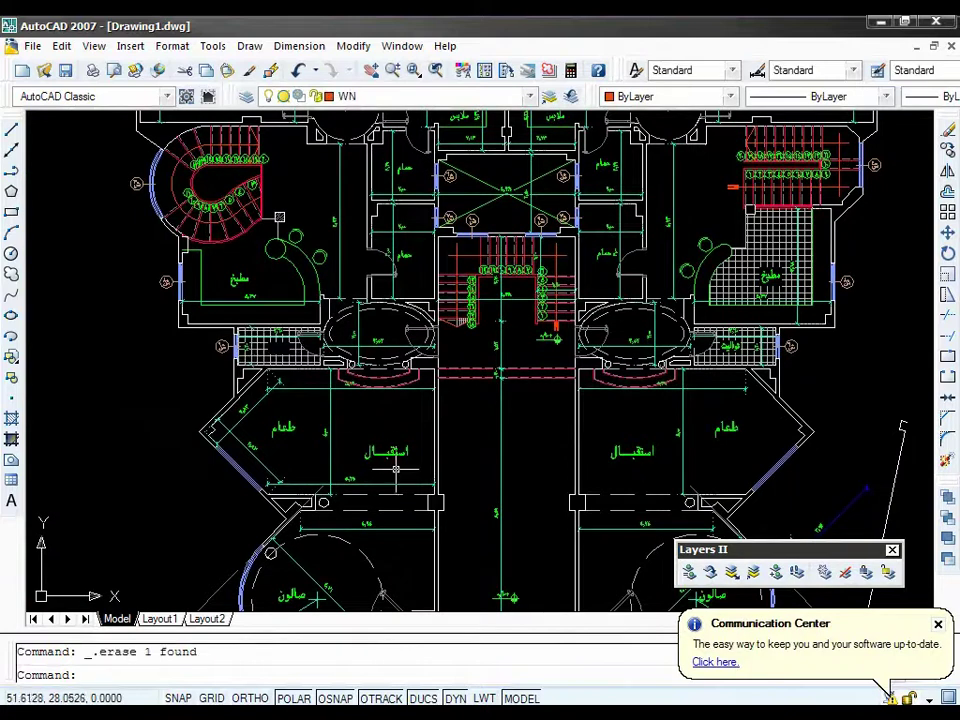
scroll(467, 383, down, 2)
middle_drag(466, 365, 353, 335)
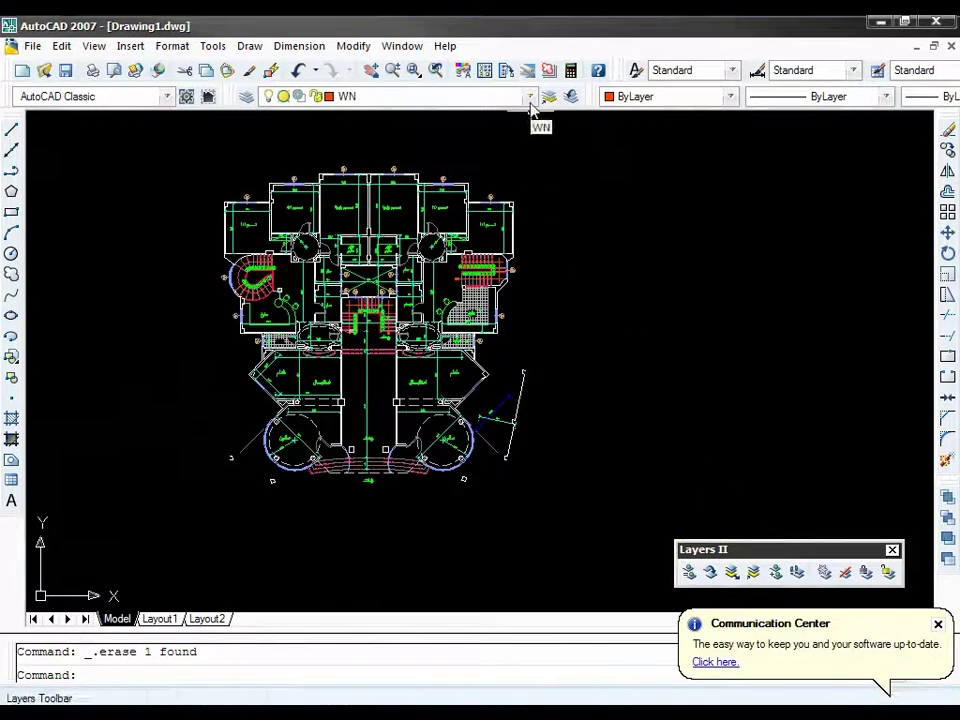
Step: In Layer Properties Manager, sort by lock state and lock all layers
click(247, 98)
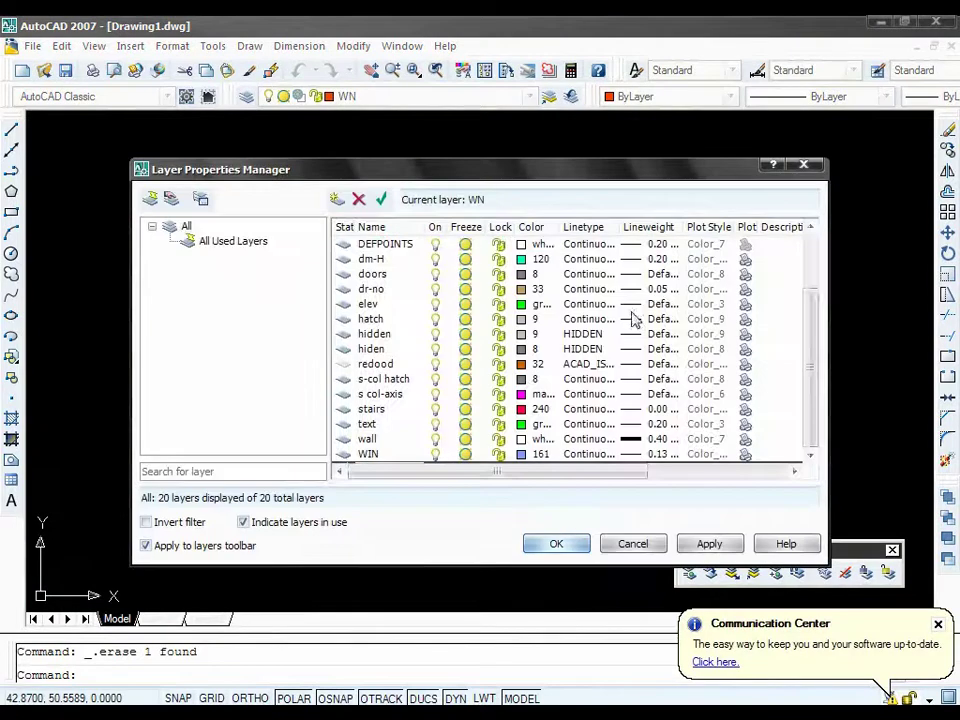
drag(810, 360, 814, 285)
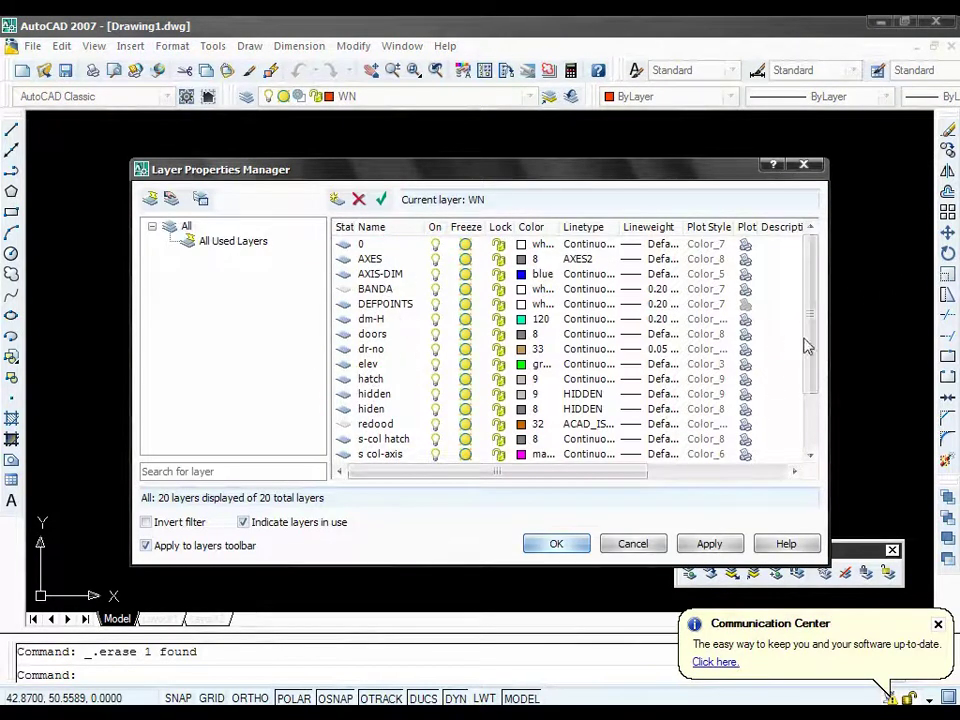
drag(808, 346, 810, 437)
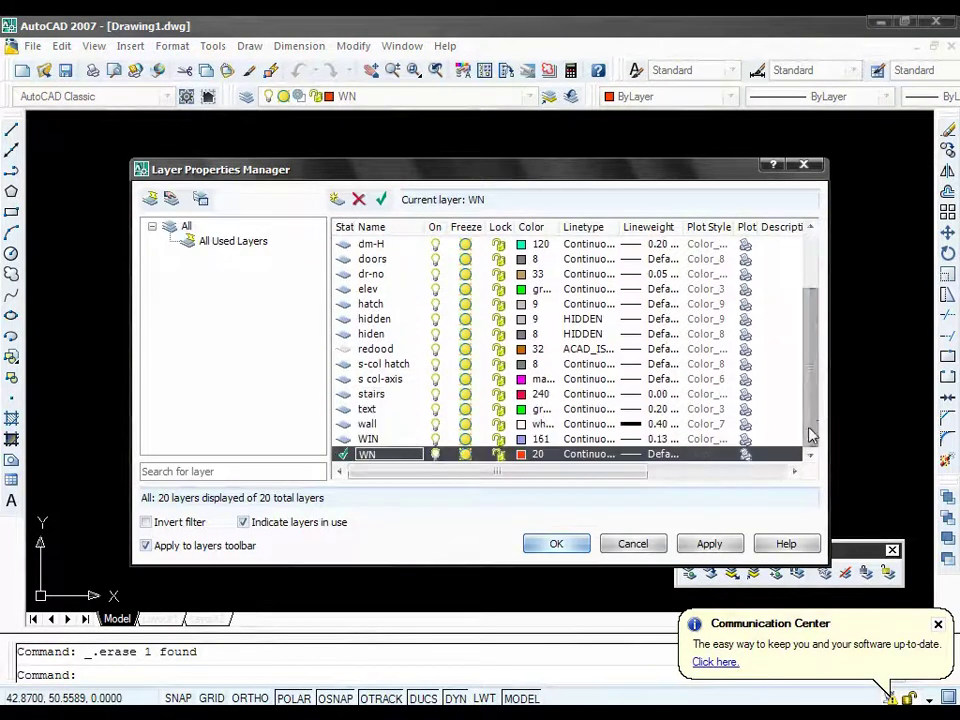
click(366, 430)
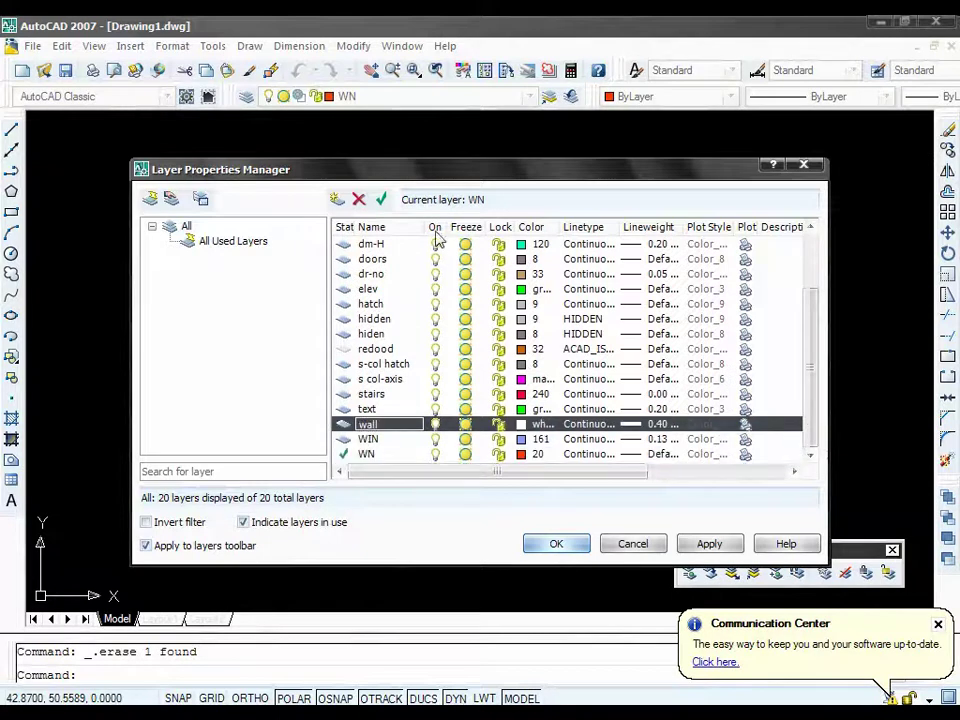
click(500, 233)
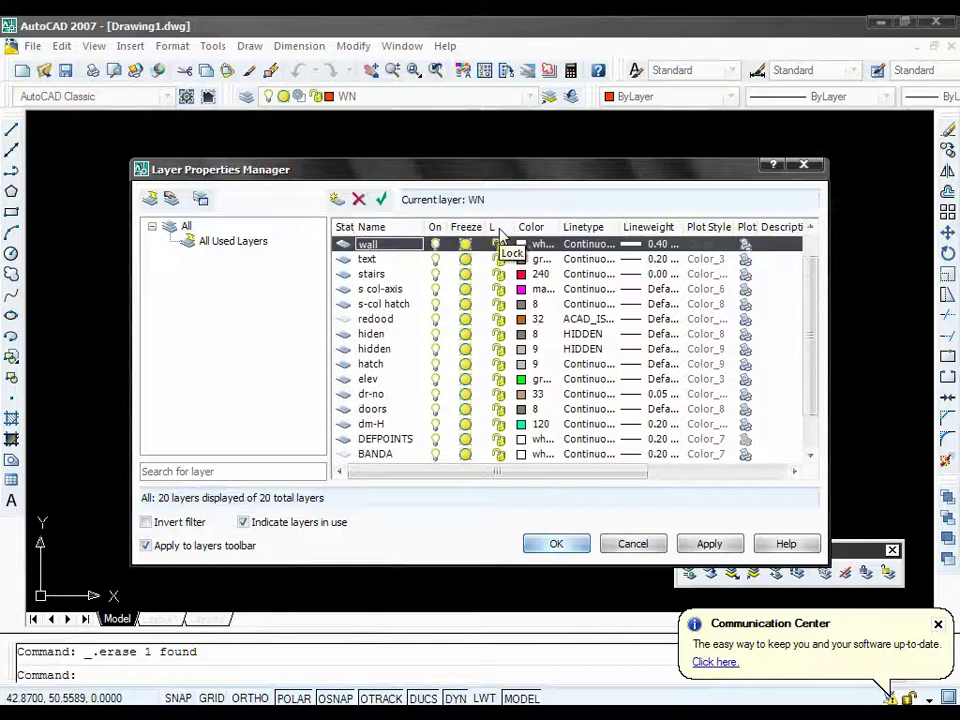
scroll(400, 300, up, 1)
click(364, 248)
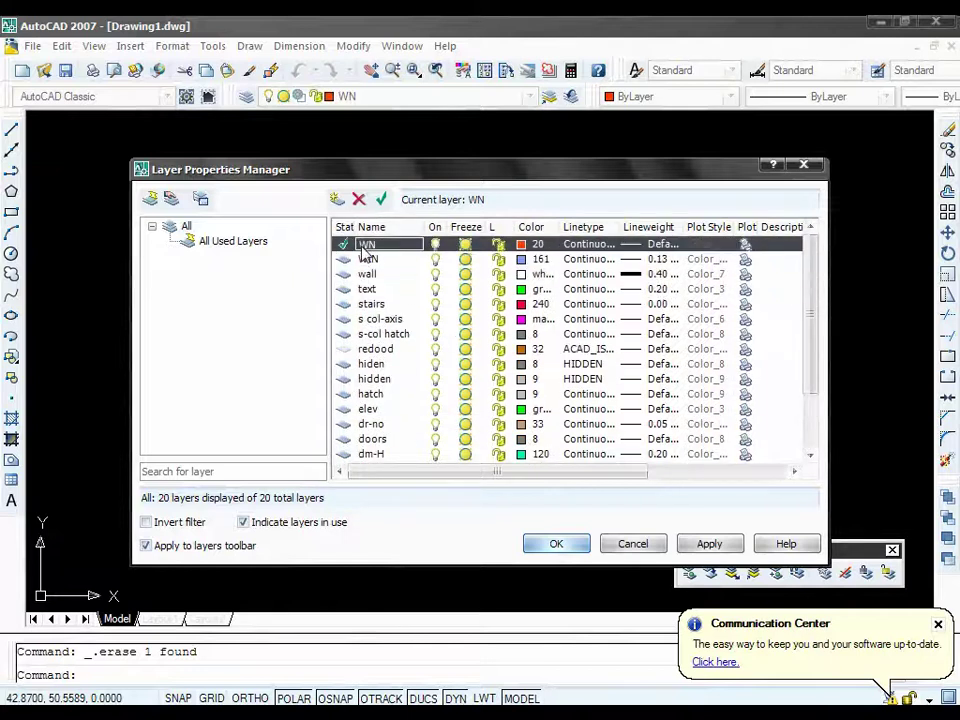
key(shift+Down)
key(shift+Down)
key(shift+Down)
key(shift+Down)
key(shift+Down)
key(shift+Down)
key(shift+Down)
key(shift+Down)
key(shift+Down)
key(shift+Down)
click(498, 246)
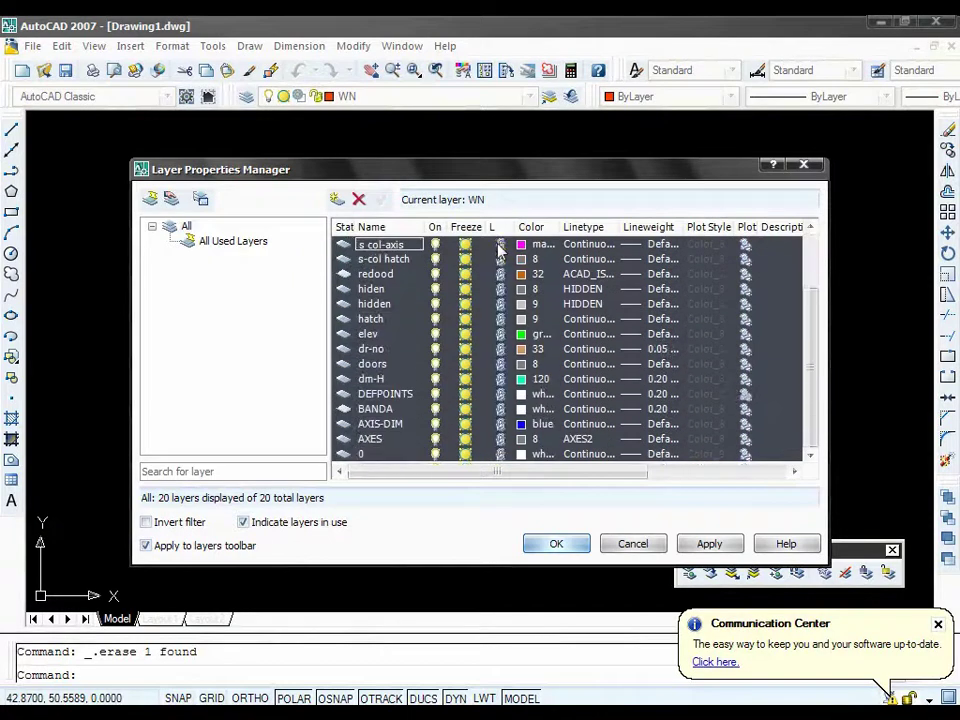
Step: Unlock only the wall layer, keeping the rest locked, and confirm with OK
scroll(517, 378, up, 2)
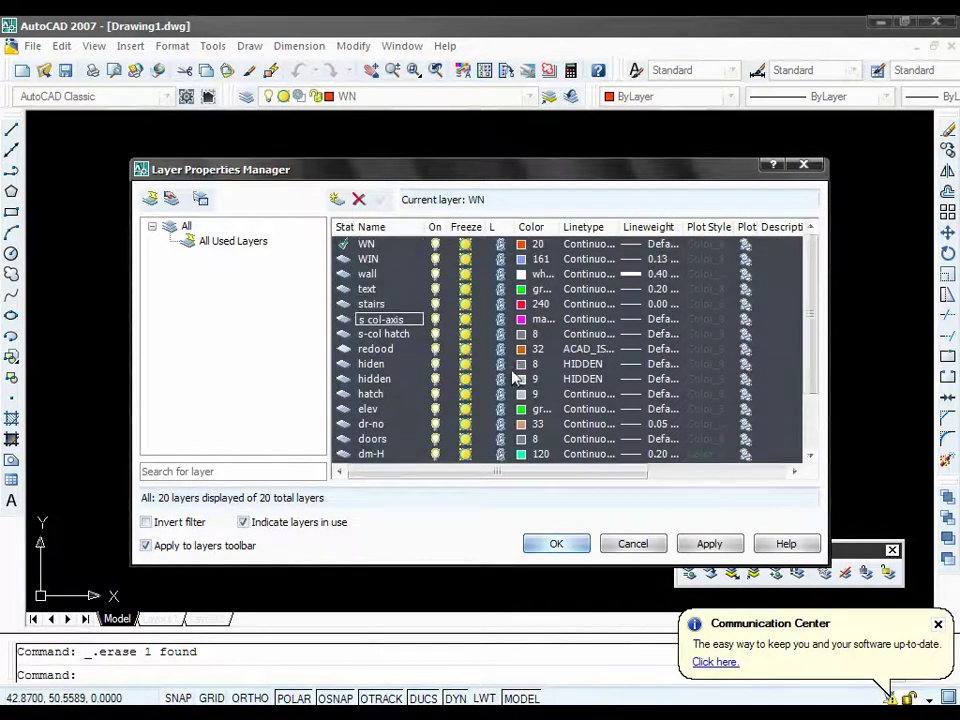
click(497, 280)
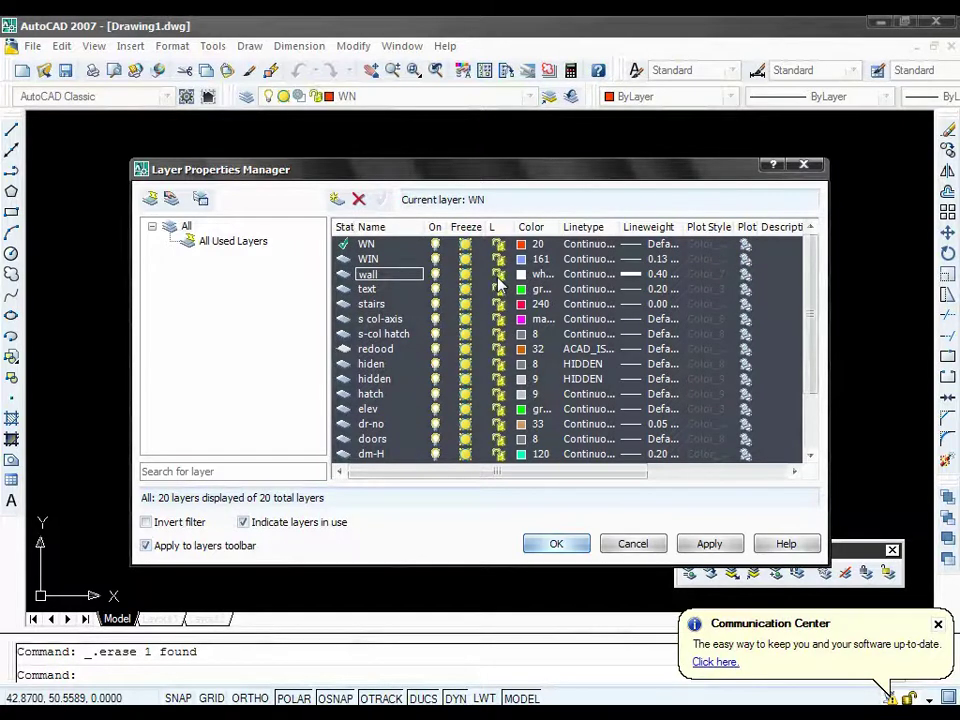
click(499, 245)
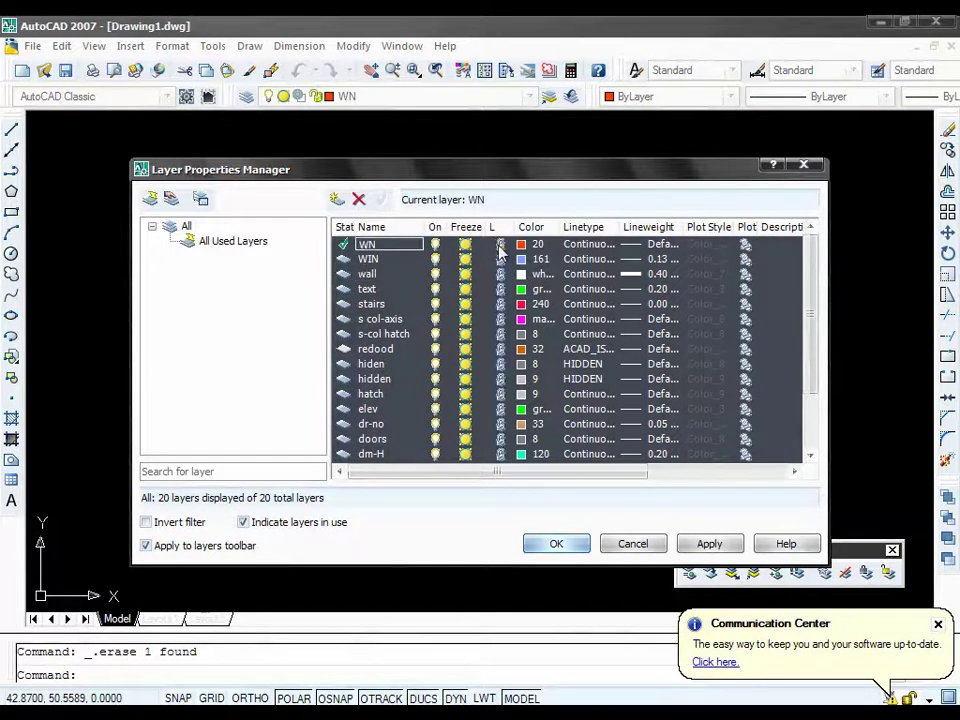
click(365, 276)
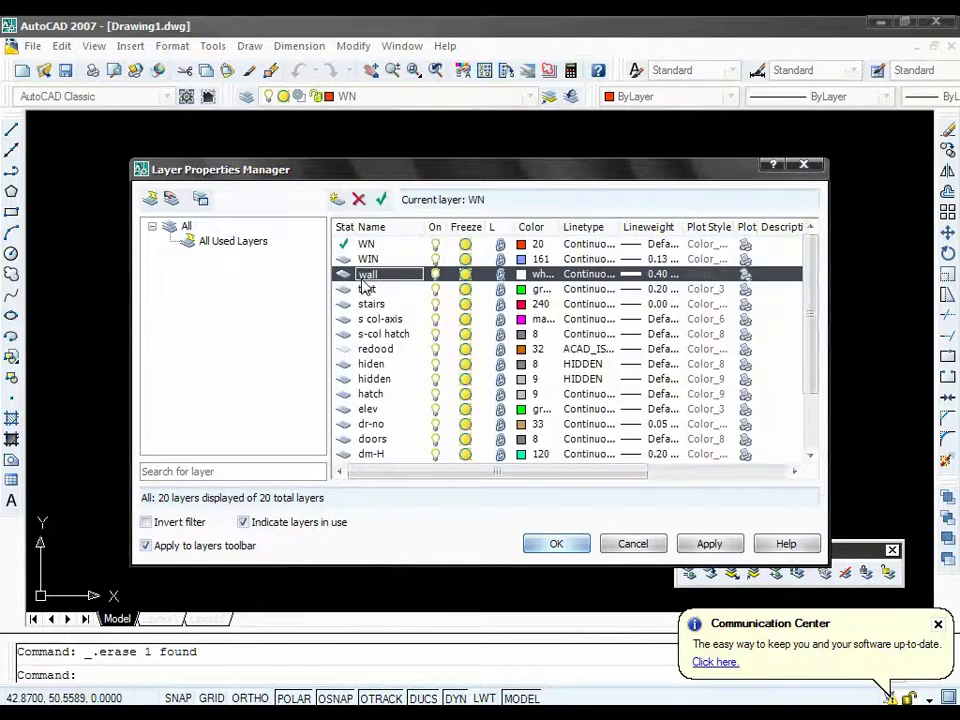
click(499, 276)
click(556, 543)
click(575, 506)
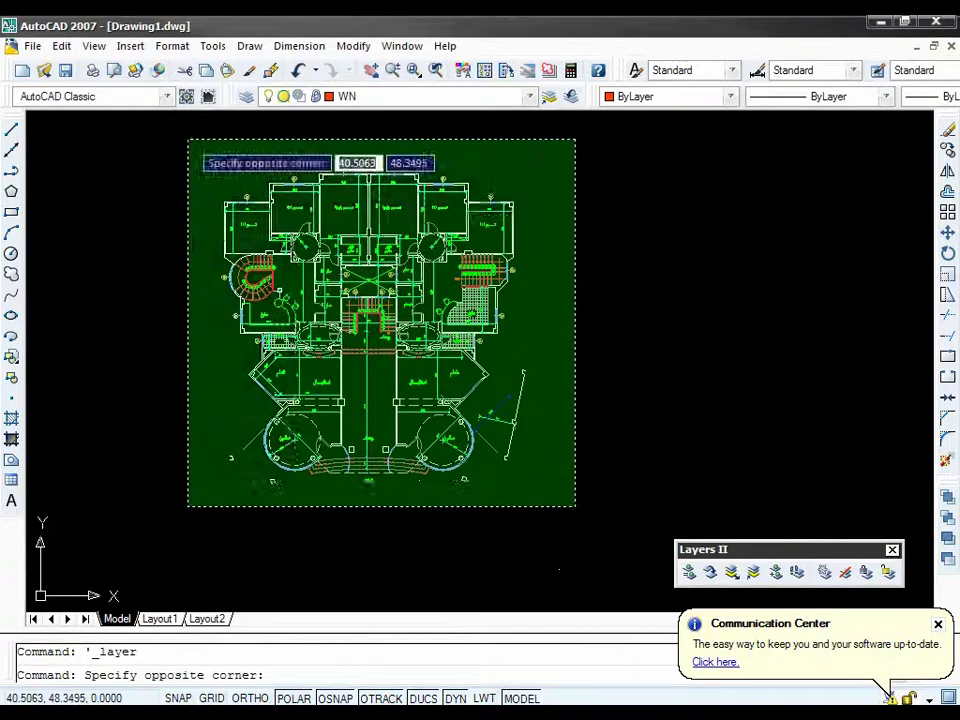
Step: Select everything and Move (M) the unlocked walls to the right of the plan
click(189, 141)
text(m)
key(Return)
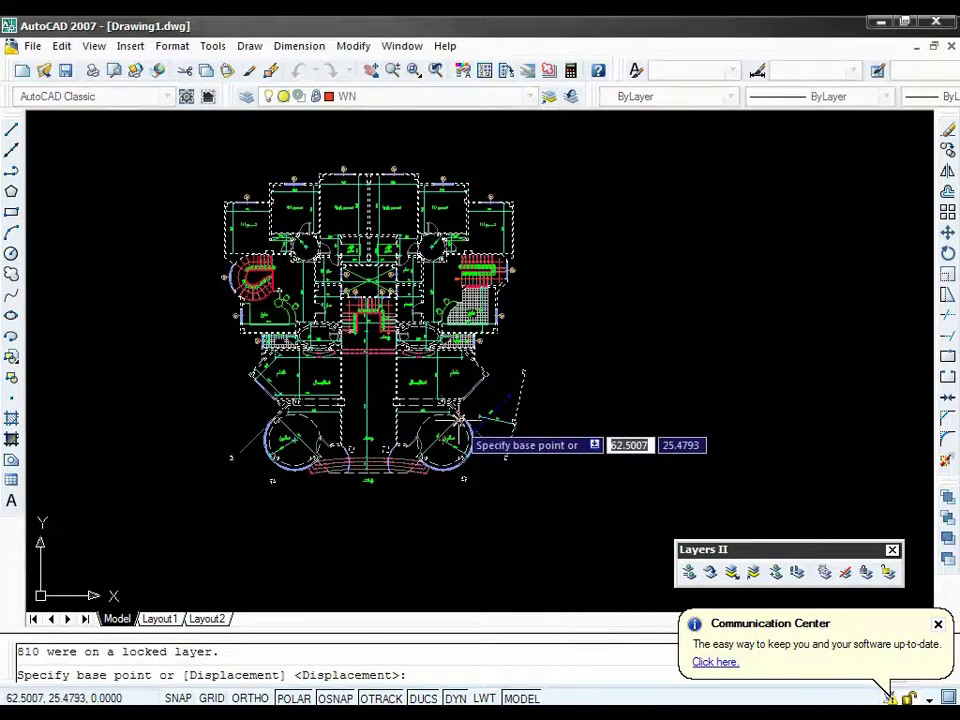
click(457, 418)
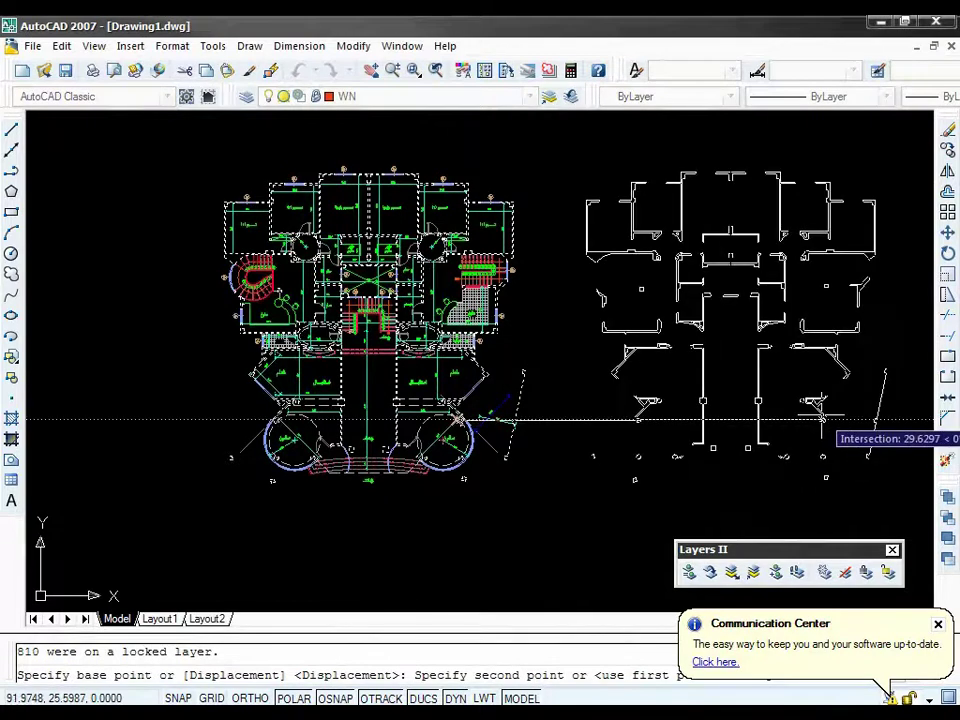
key(Return)
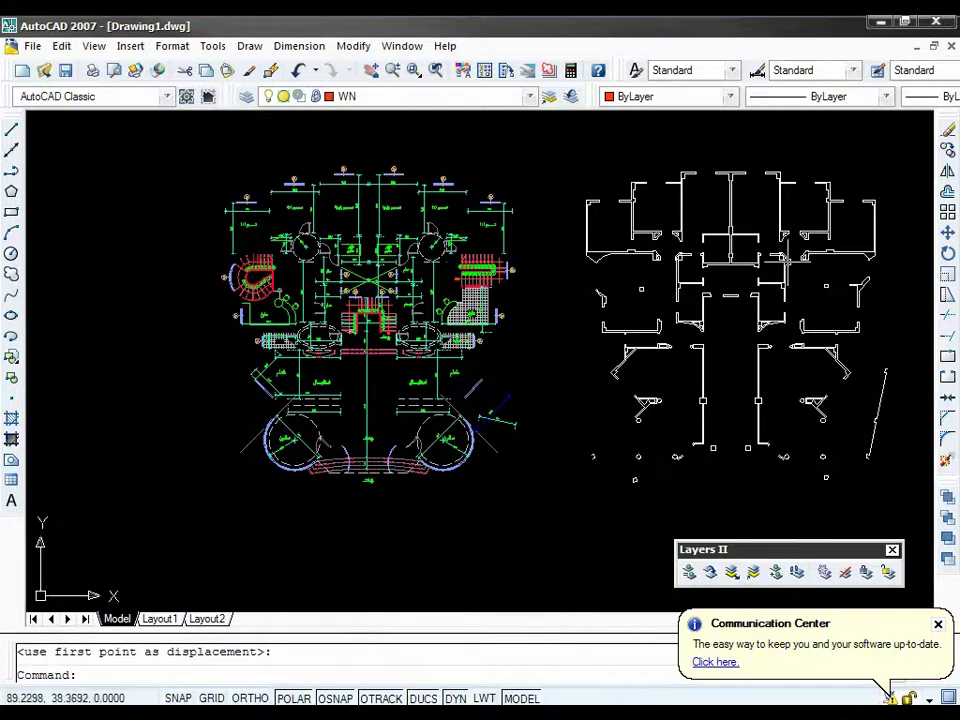
Step: Pan and zoom over the moved walls to inspect the round rooms, upper rooms and central stairs
scroll(435, 418, up, 5)
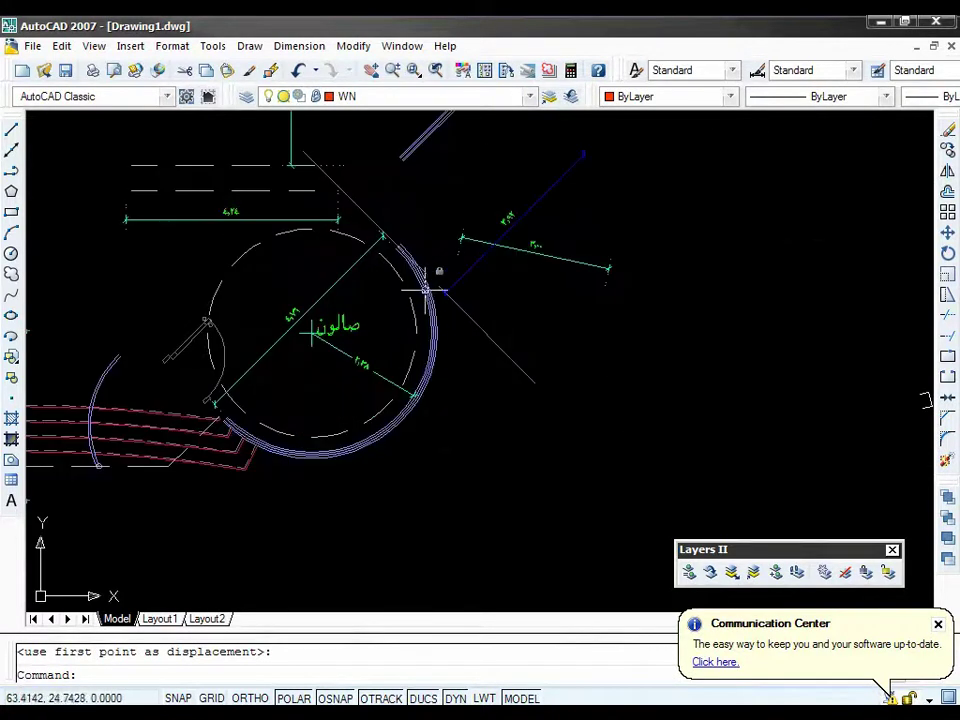
middle_drag(437, 272, 489, 364)
scroll(489, 364, down, 2)
middle_drag(321, 441, 628, 392)
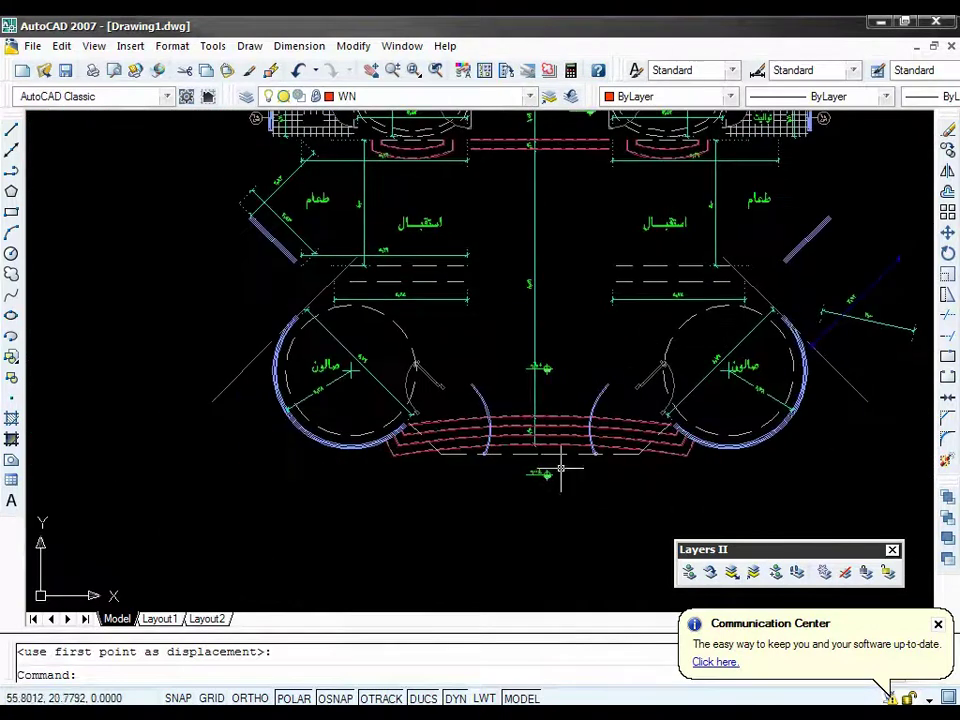
scroll(546, 410, up, 3)
scroll(379, 397, down, 4)
scroll(377, 404, down, 1)
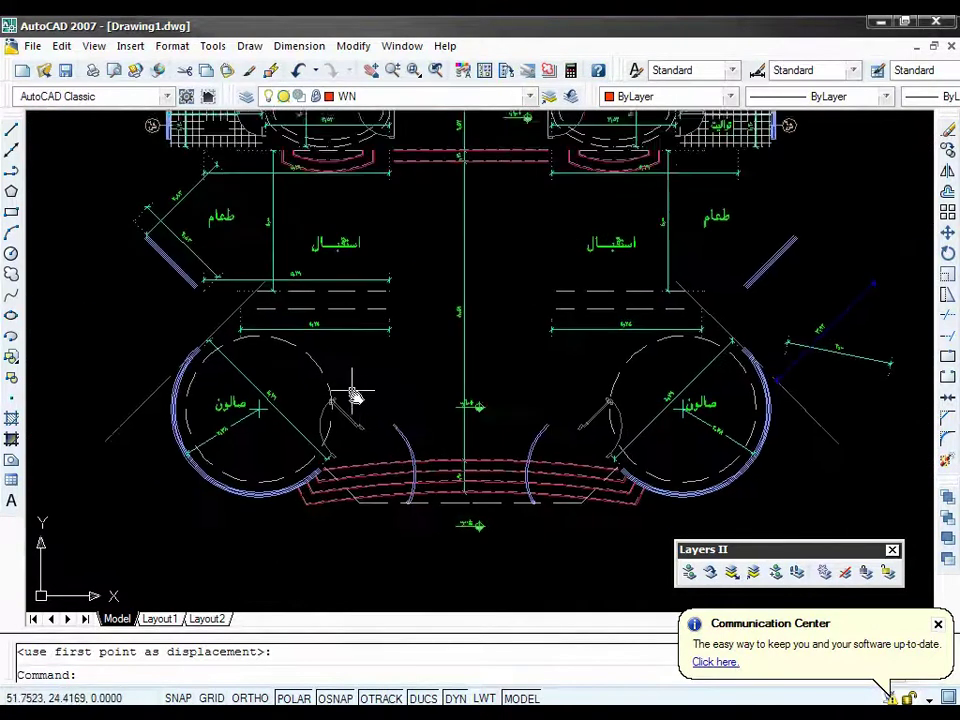
middle_drag(315, 343, 183, 342)
scroll(214, 261, up, 2)
scroll(214, 250, down, 2)
mouse_move(676, 400)
middle_down()
mouse_move(515, 465)
mouse_move(113, 598)
mouse_move(290, 118)
mouse_move(317, 96)
middle_up()
scroll(515, 465, up, 2)
scroll(577, 293, down, 4)
Step: Erase the stray slanted lines and two loose objects from the wall outline
middle_drag(577, 293, 246, 413)
scroll(246, 413, up, 1)
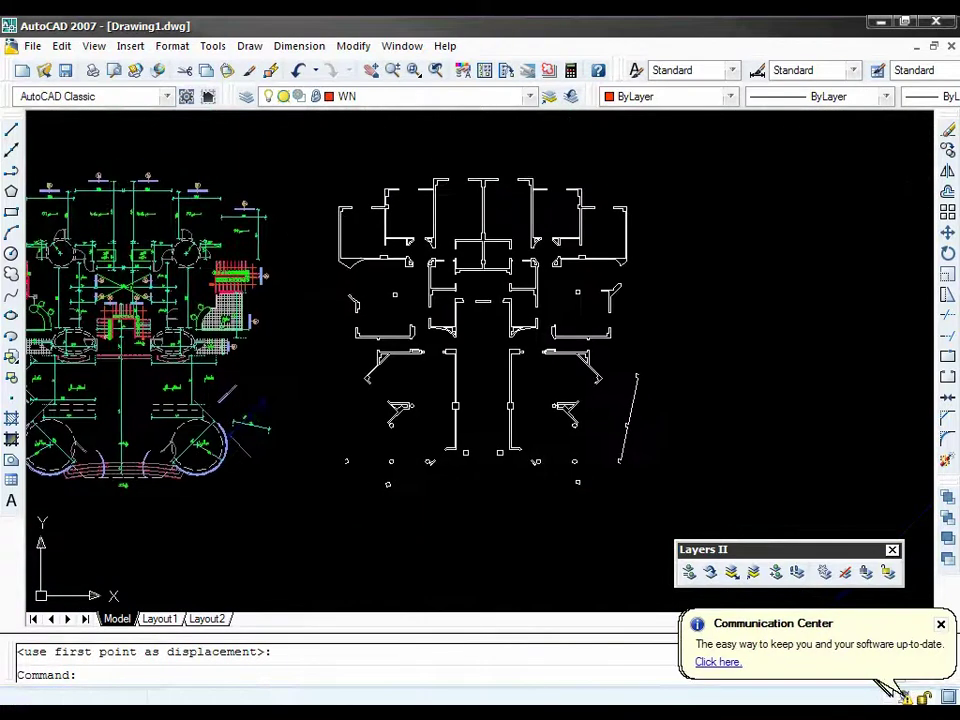
click(666, 368)
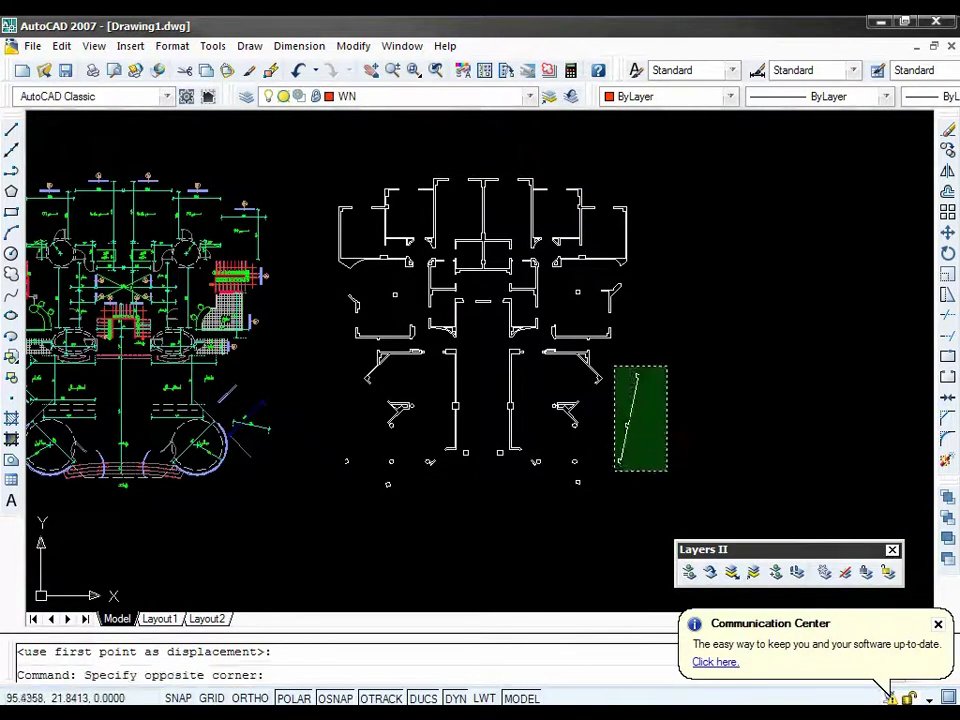
click(612, 474)
key(Delete)
scroll(610, 458, up, 3)
click(656, 459)
click(608, 506)
key(Delete)
Step: Check the short diagonal wall line, deselect it, and zoom out to the whole plan
scroll(530, 505, up, 3)
scroll(448, 495, up, 3)
scroll(459, 422, down, 2)
scroll(460, 422, up, 2)
scroll(474, 358, up, 2)
scroll(463, 332, up, 2)
scroll(501, 270, up, 2)
scroll(634, 360, up, 2)
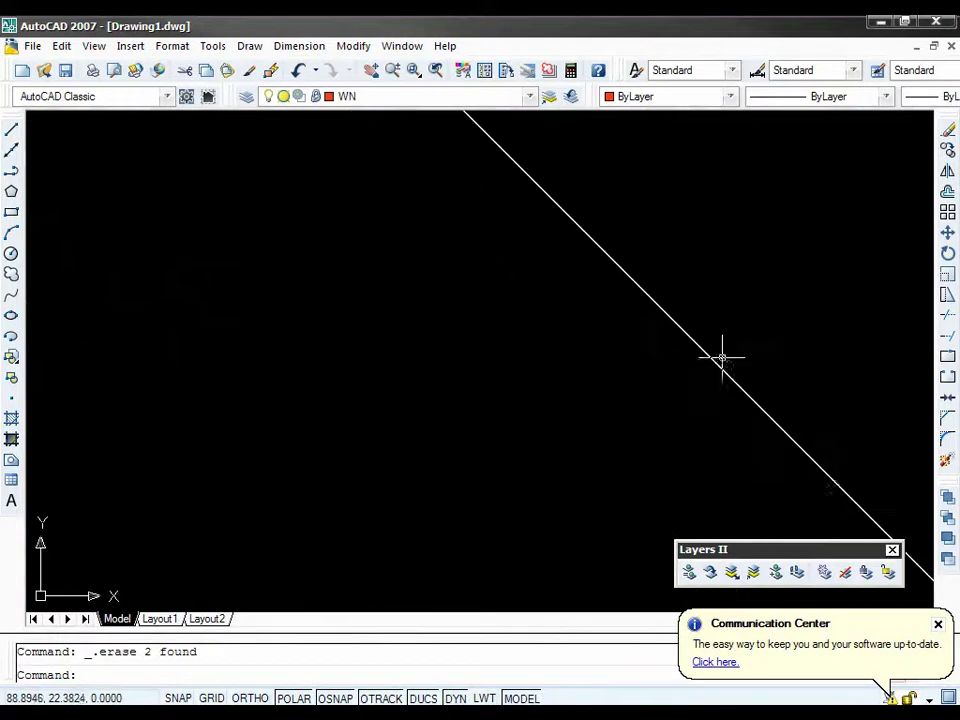
click(714, 366)
scroll(708, 374, down, 3)
scroll(708, 374, down, 4)
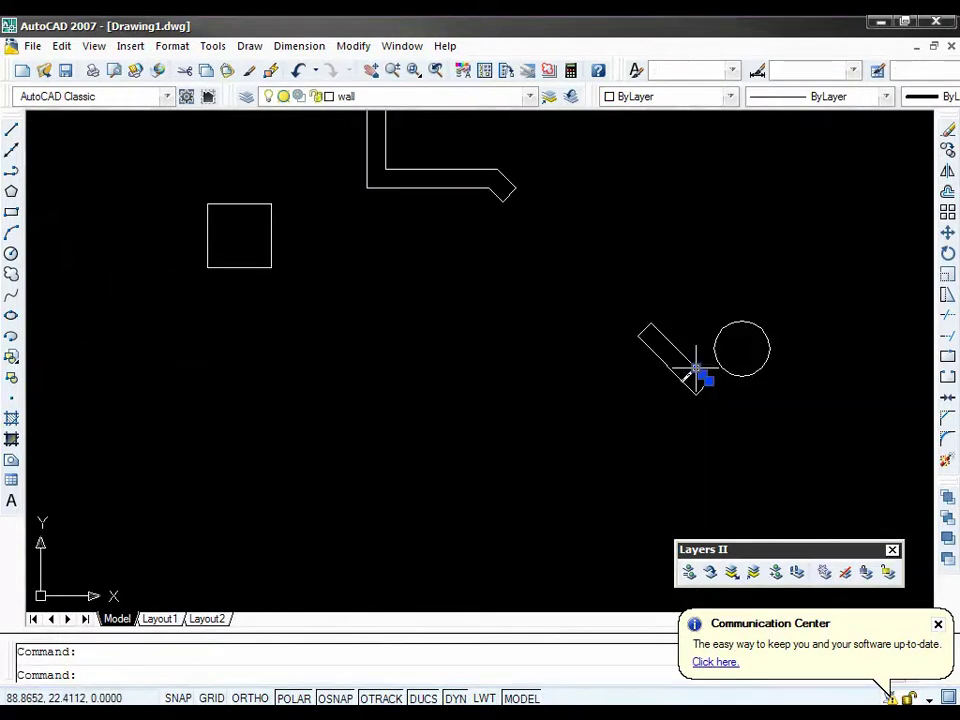
key(Escape)
scroll(697, 370, down, 3)
scroll(690, 369, down, 3)
scroll(620, 420, down, 2)
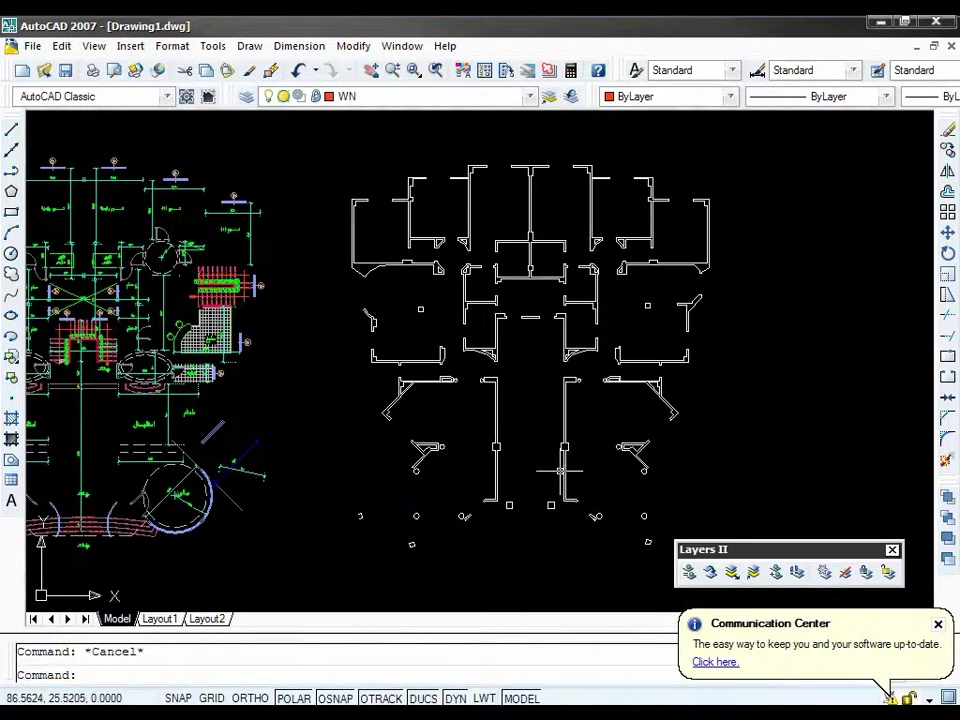
Step: Create a new layer named ToMAX through the LA layer manager
text(la)
key(Return)
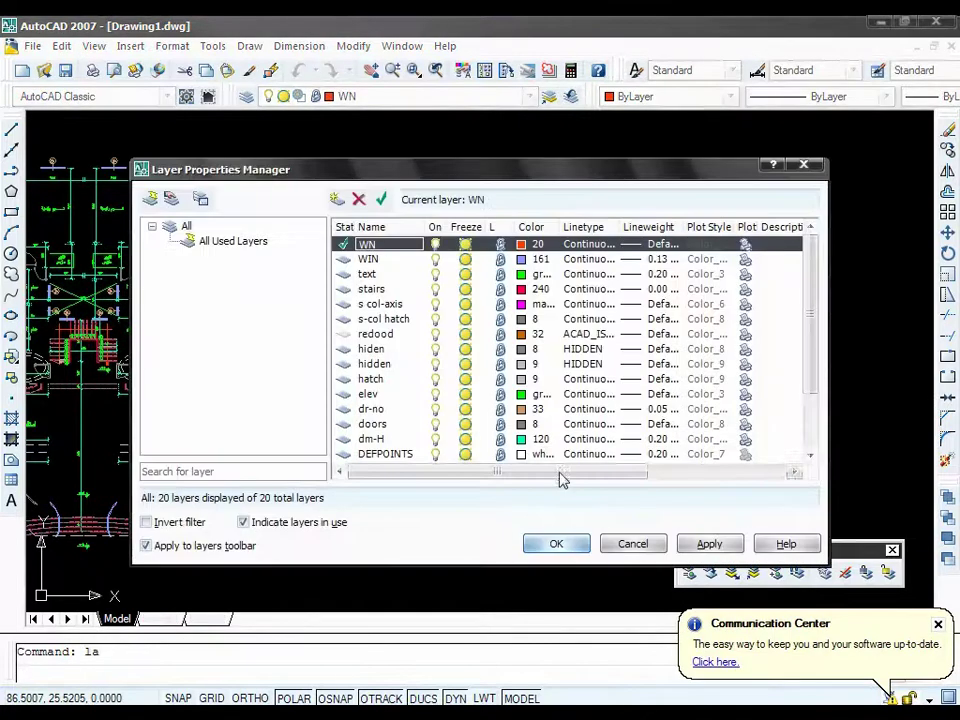
key(alt+n)
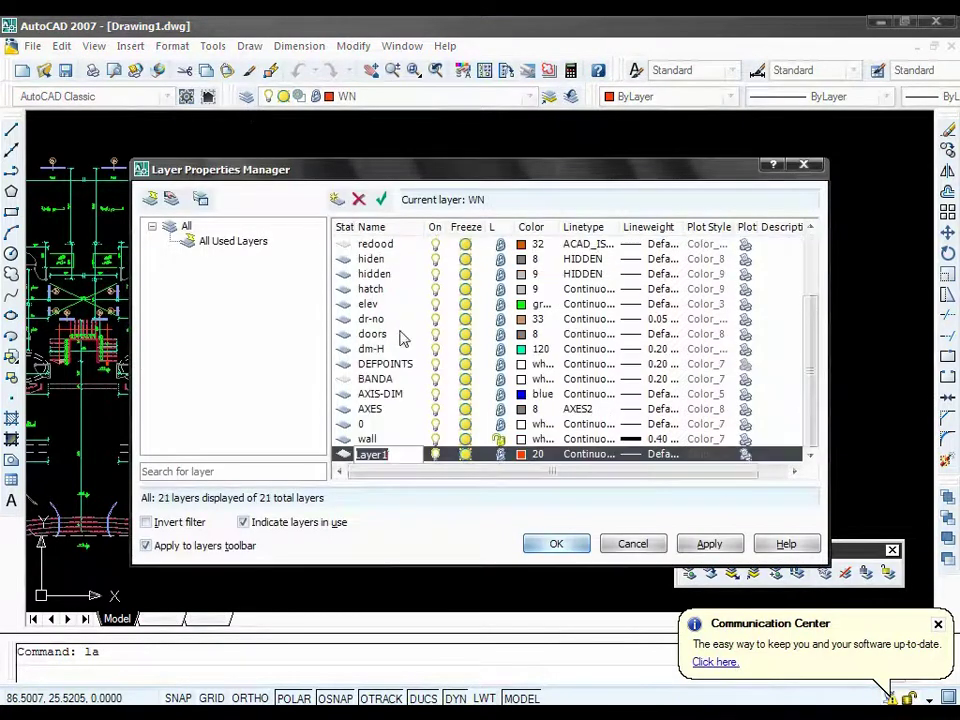
text(ToMAX)
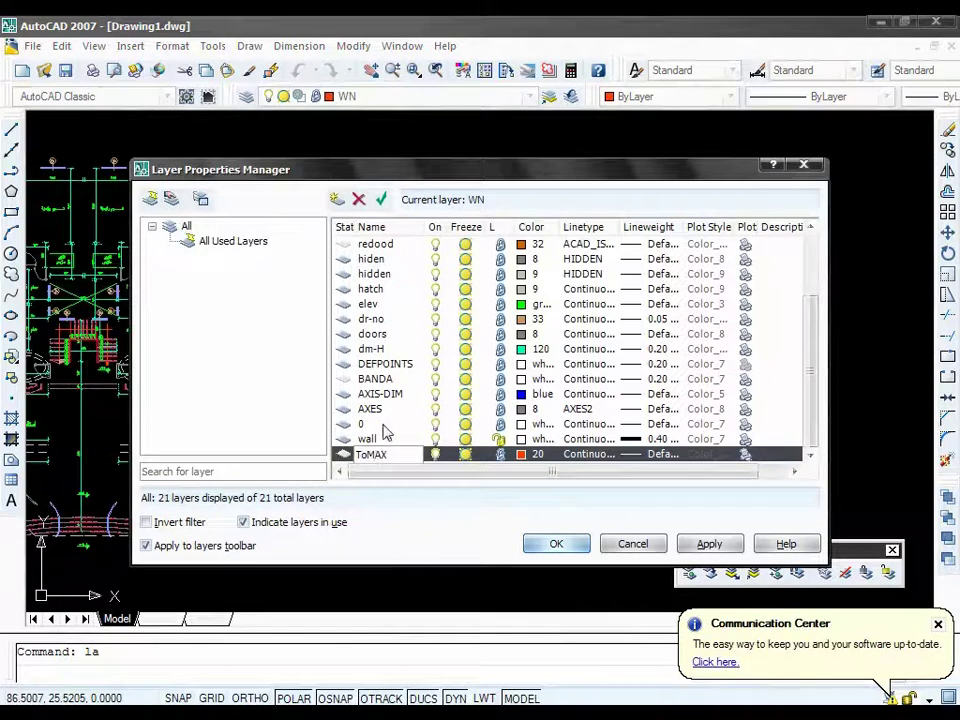
click(552, 544)
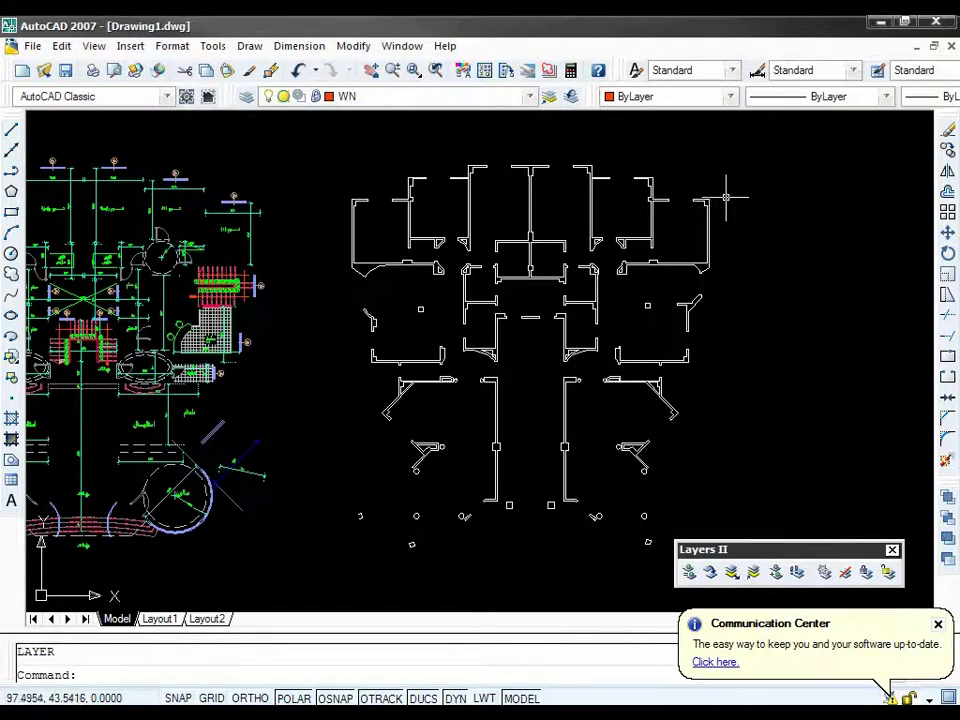
Step: Move all the floor-plan walls onto the ToMAX layer, then window-select the plan again
click(761, 152)
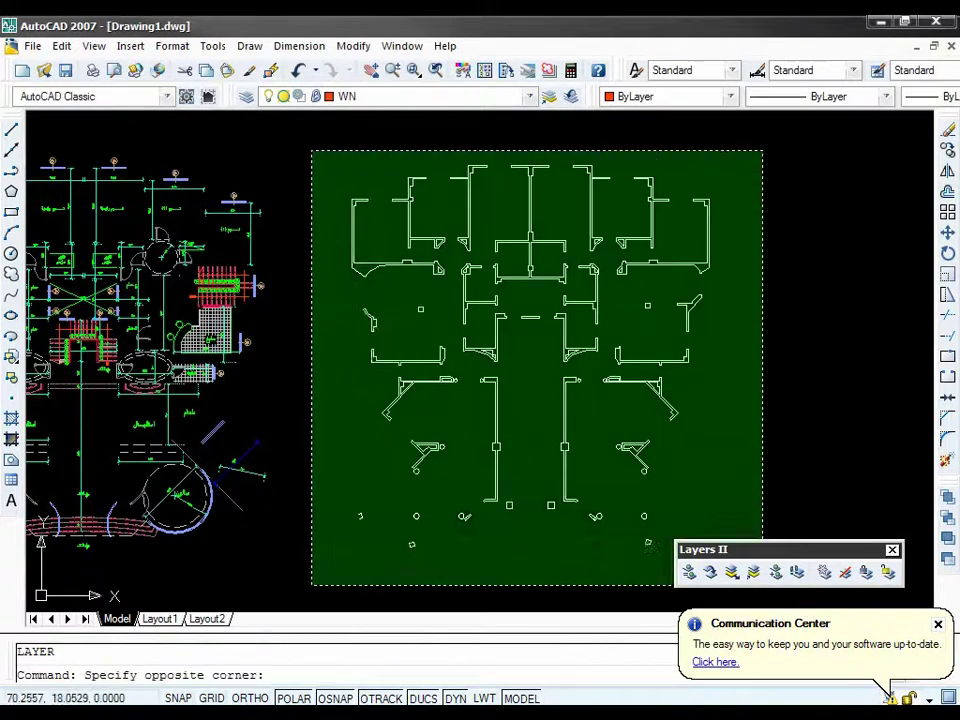
click(313, 583)
click(368, 96)
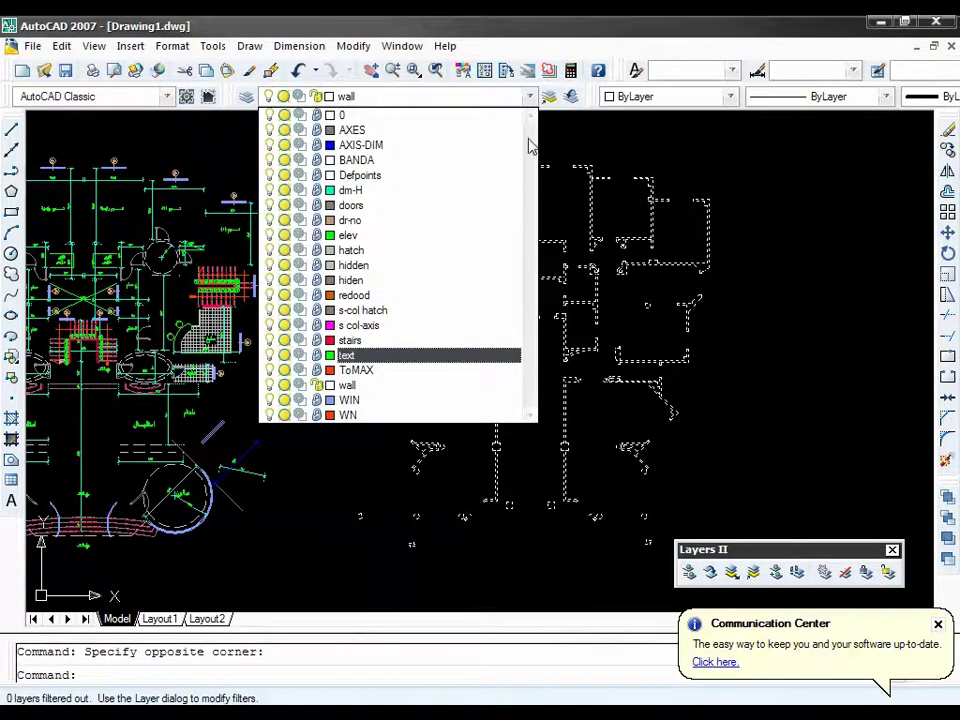
click(360, 371)
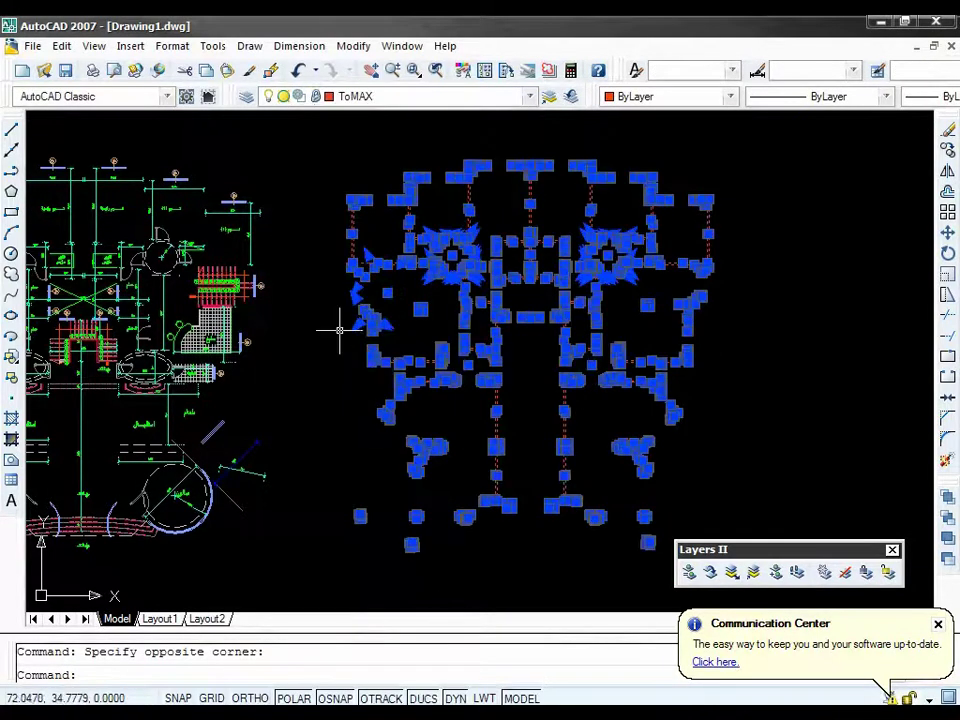
key(Escape)
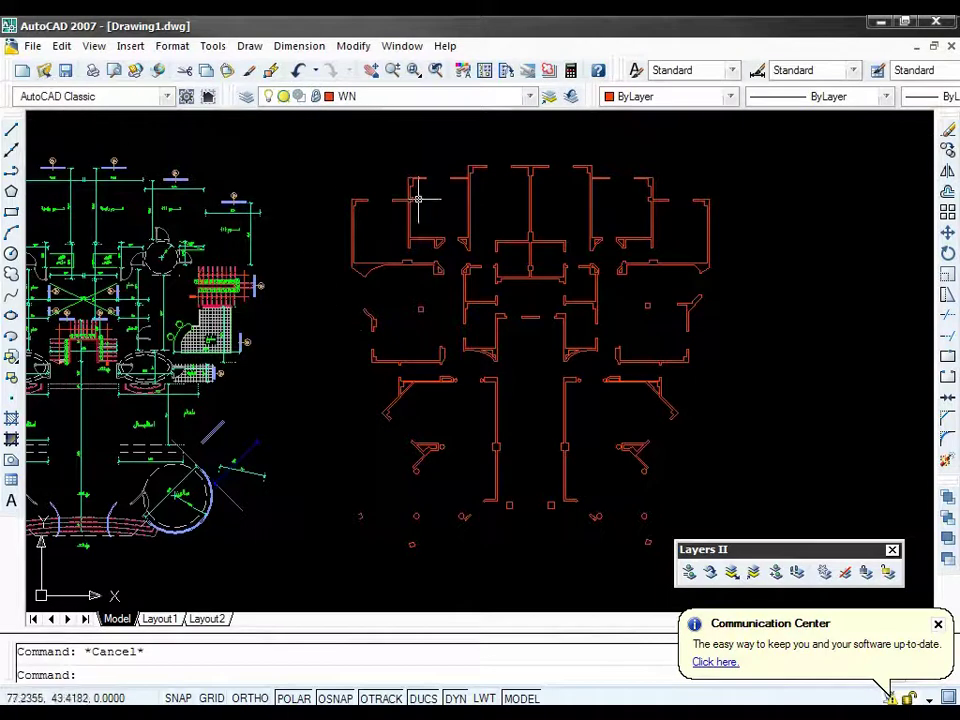
click(757, 157)
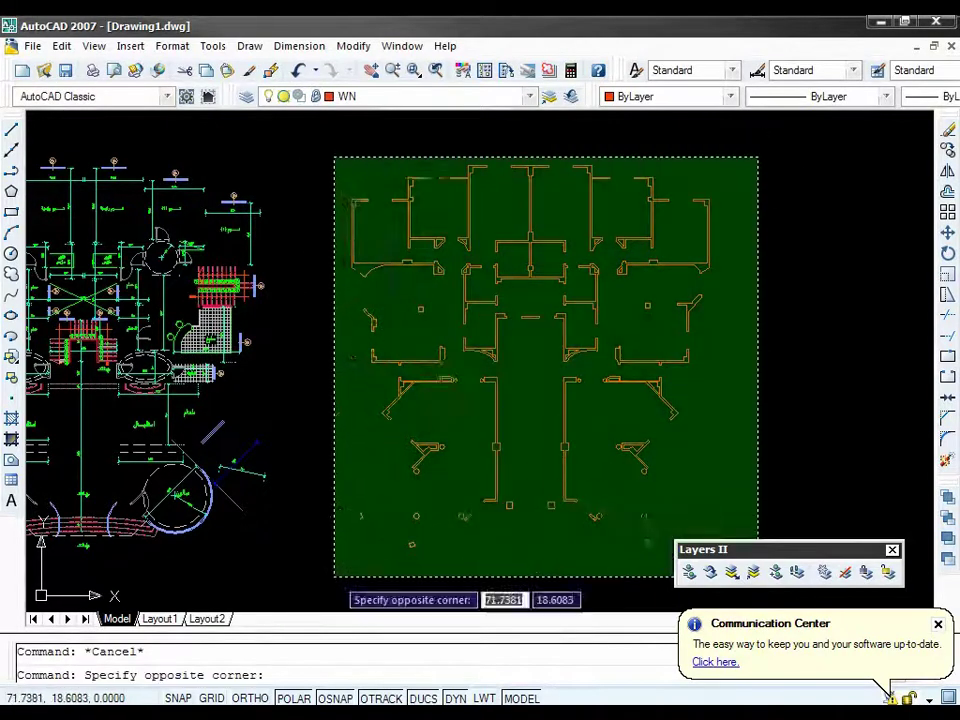
click(335, 578)
Step: Save the drawing as Ground.dwg in the ArcVis folder
key(Escape)
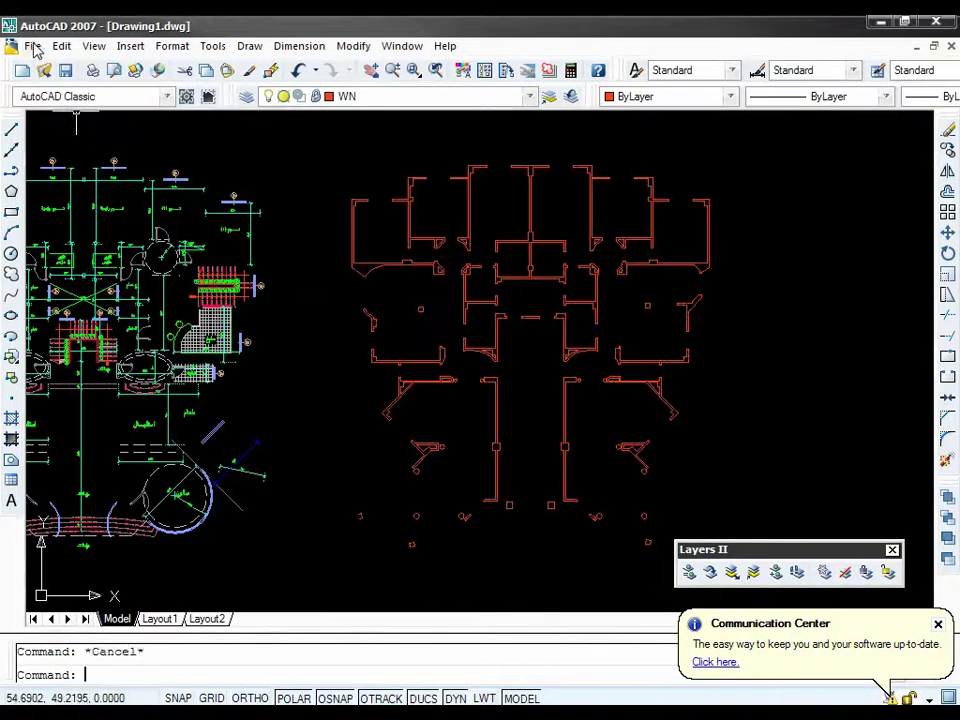
click(33, 46)
click(76, 210)
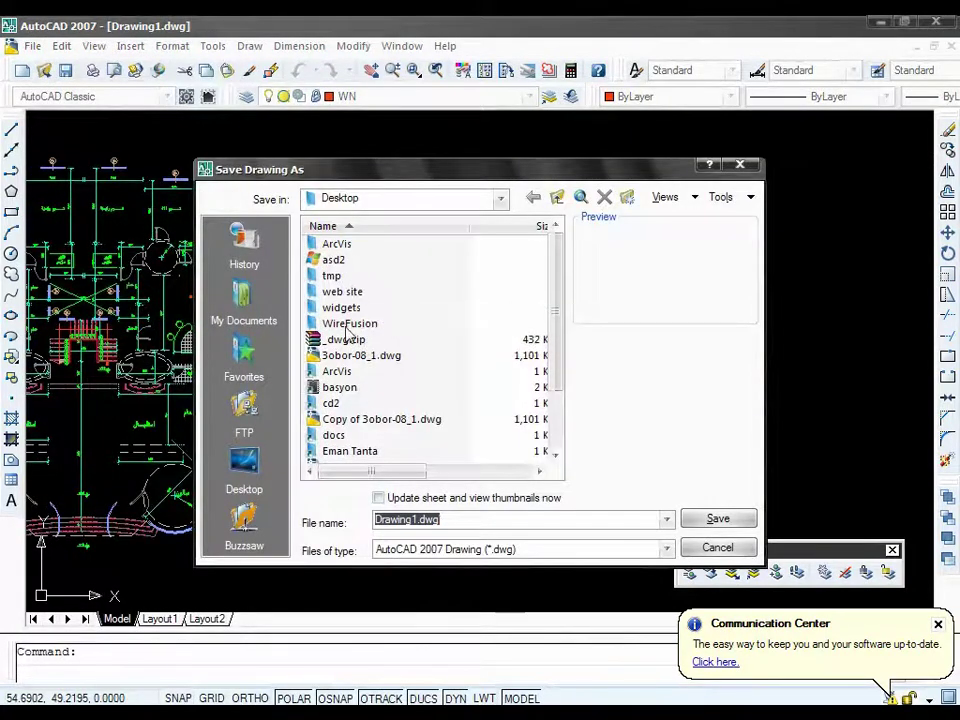
scroll(548, 433, down, 2)
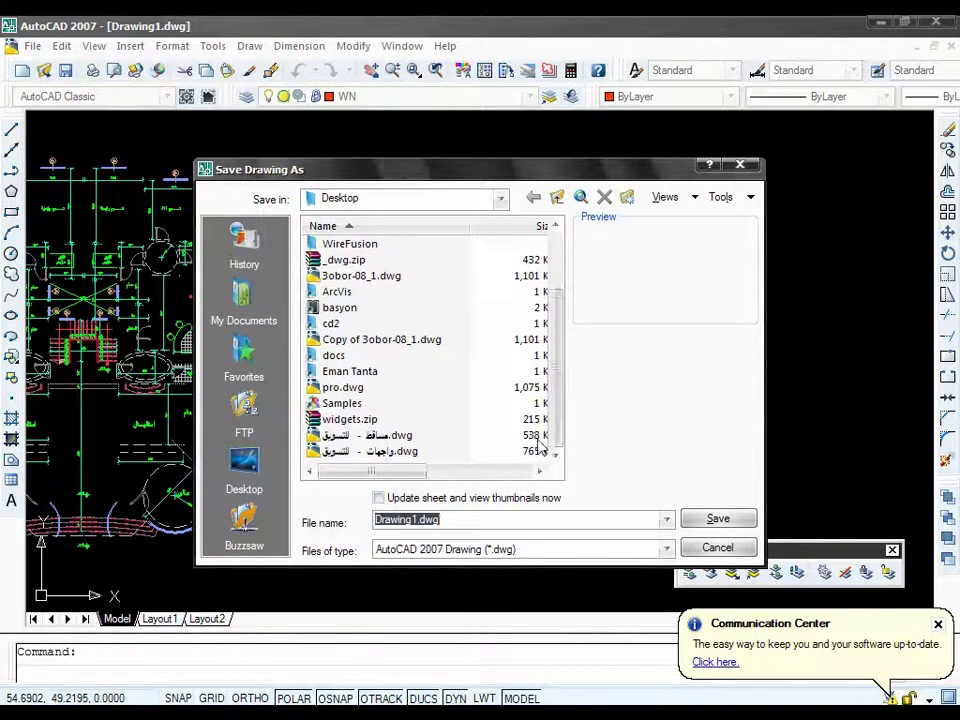
double_click(337, 292)
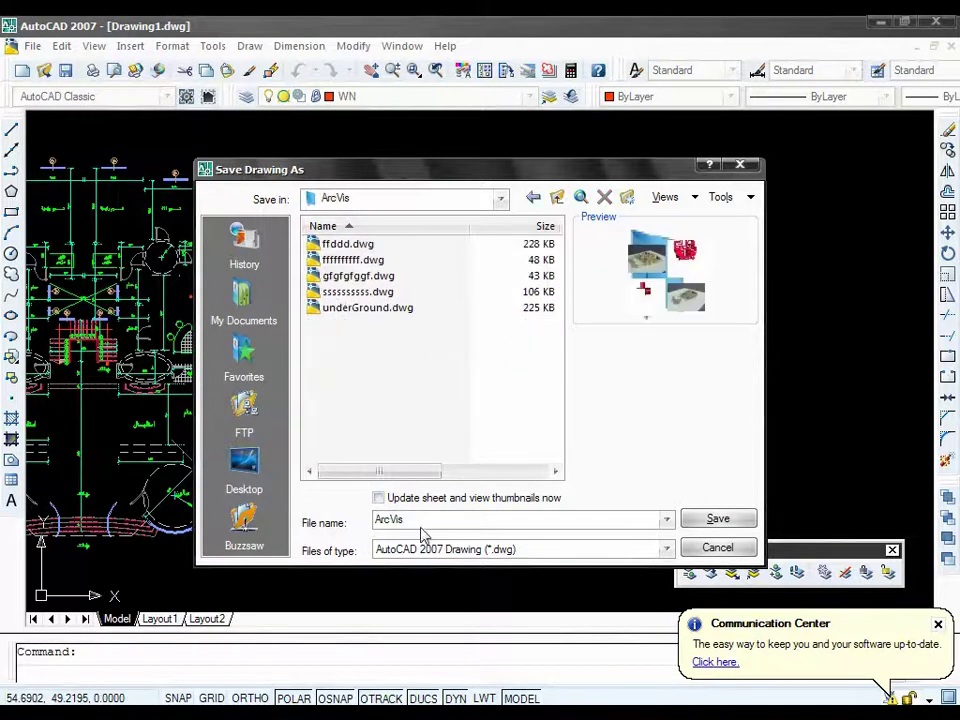
text(G)
key(Return)
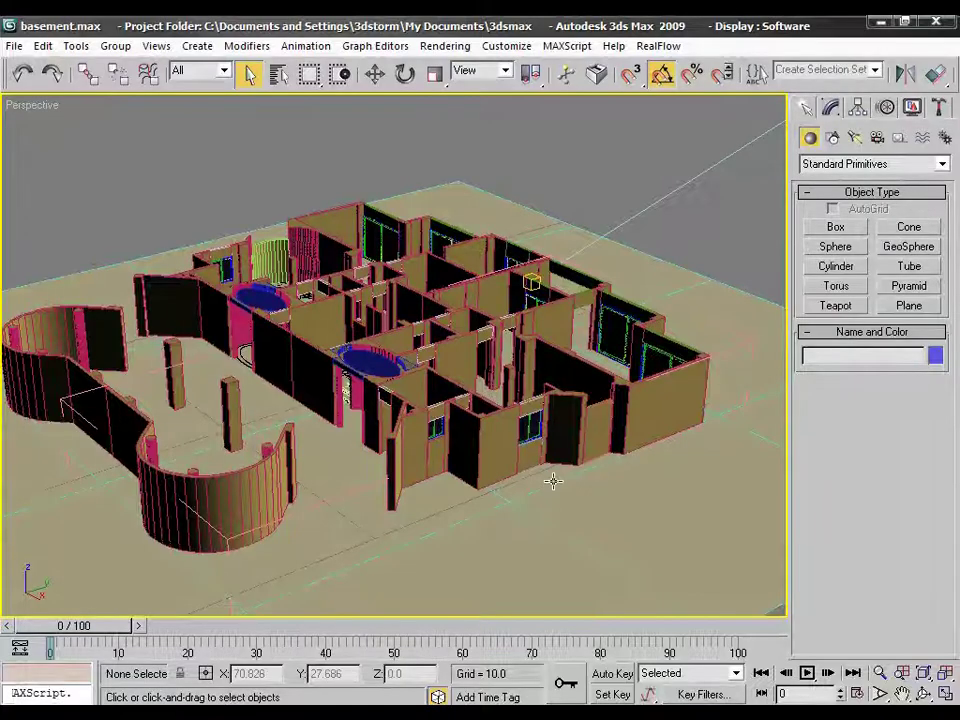
Step: Show the perspective view in wireframe and save the scene as Ground.max
key(F3)
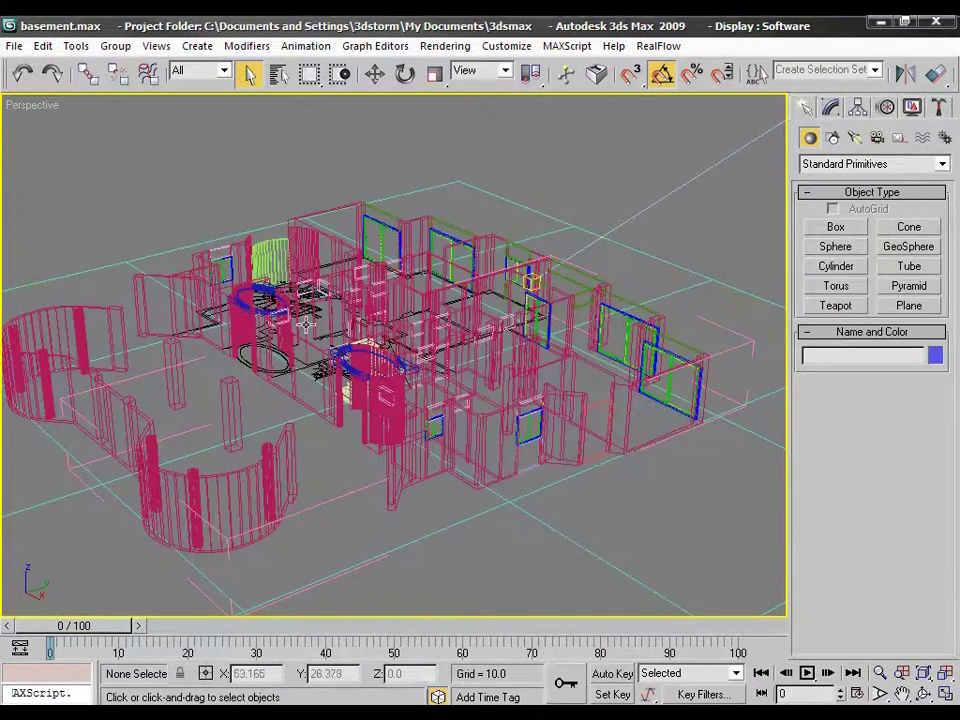
click(14, 46)
click(58, 154)
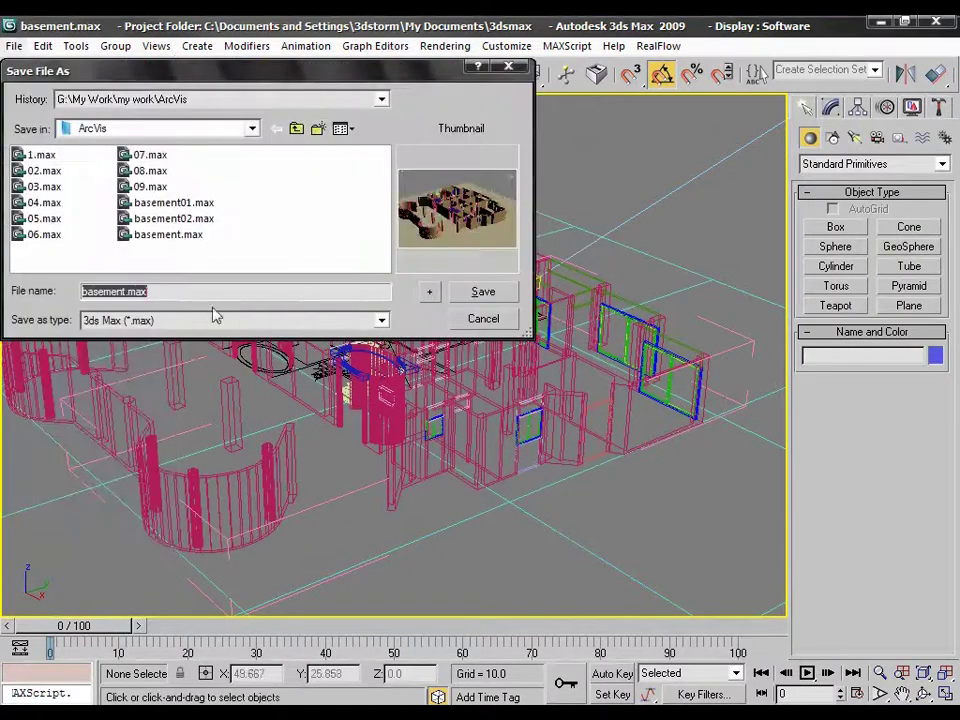
double_click(118, 291)
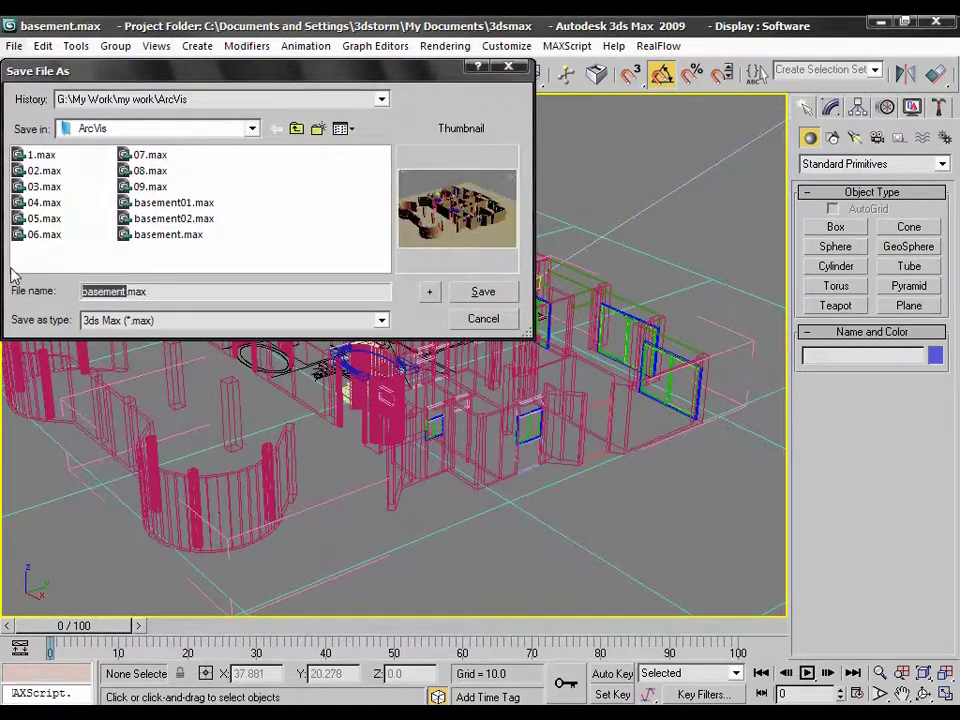
text(Ground)
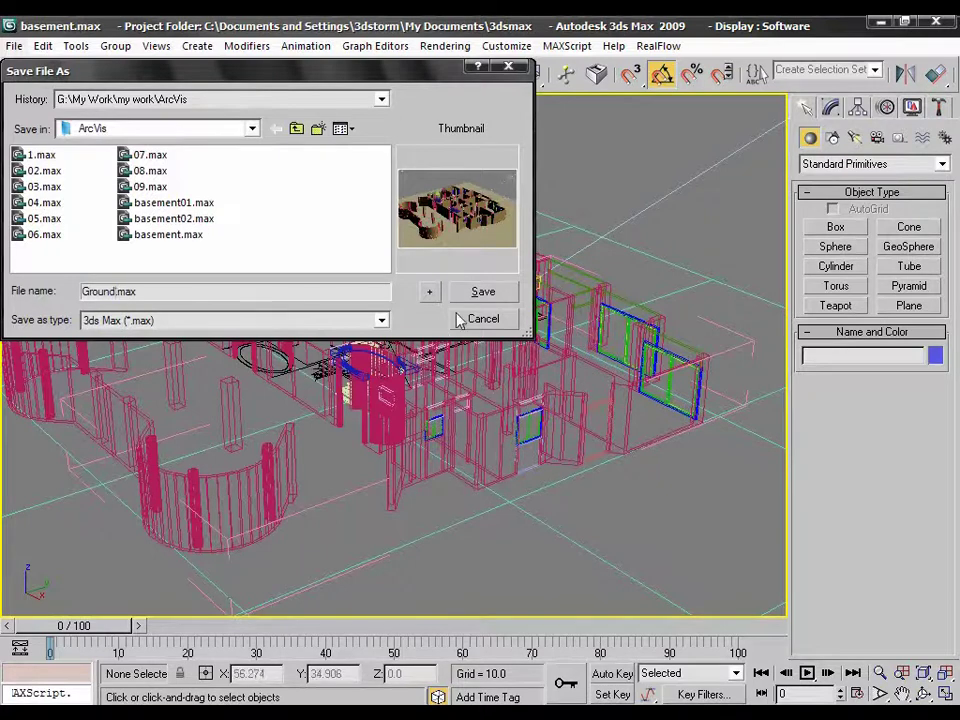
click(462, 296)
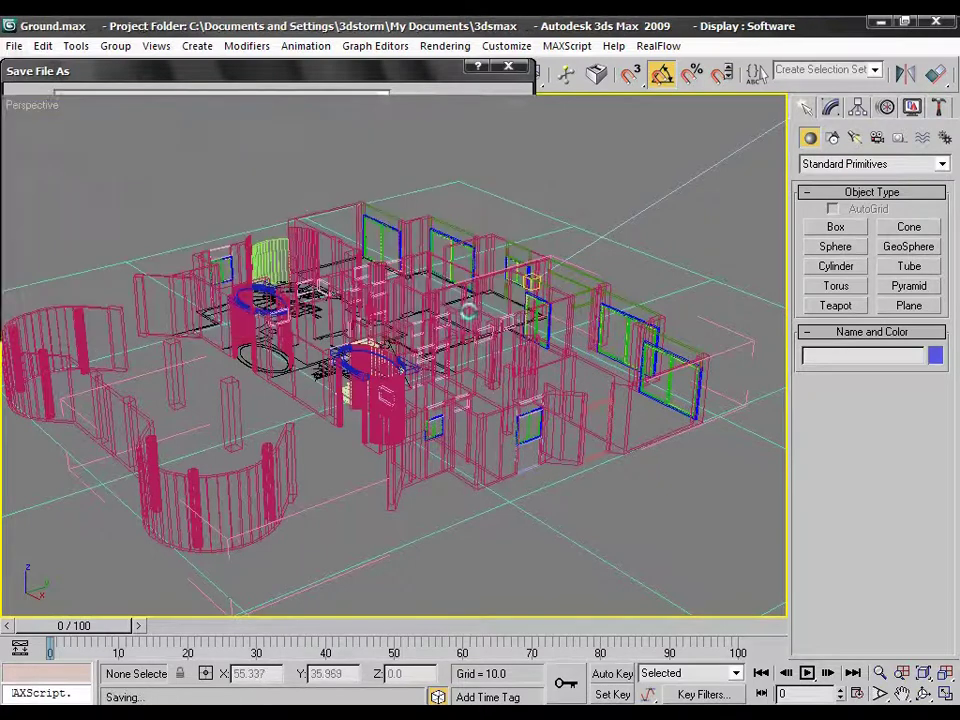
Step: Maximise the Top view, zoom to extents, and delete the ground plane Plane01
key(alt+w)
click(279, 321)
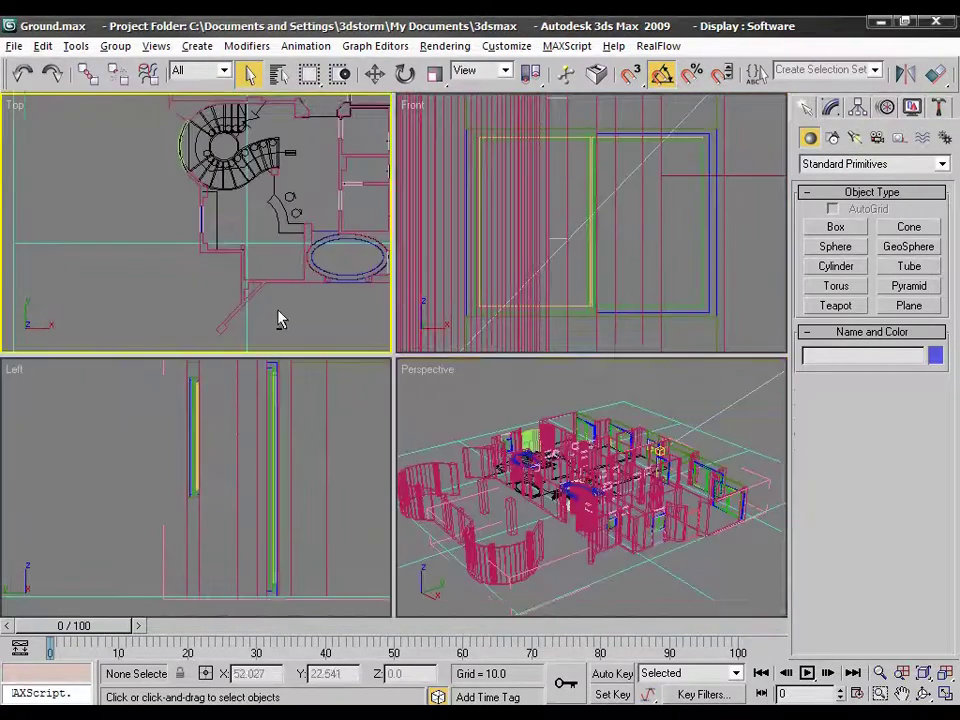
key(alt+w)
key(z)
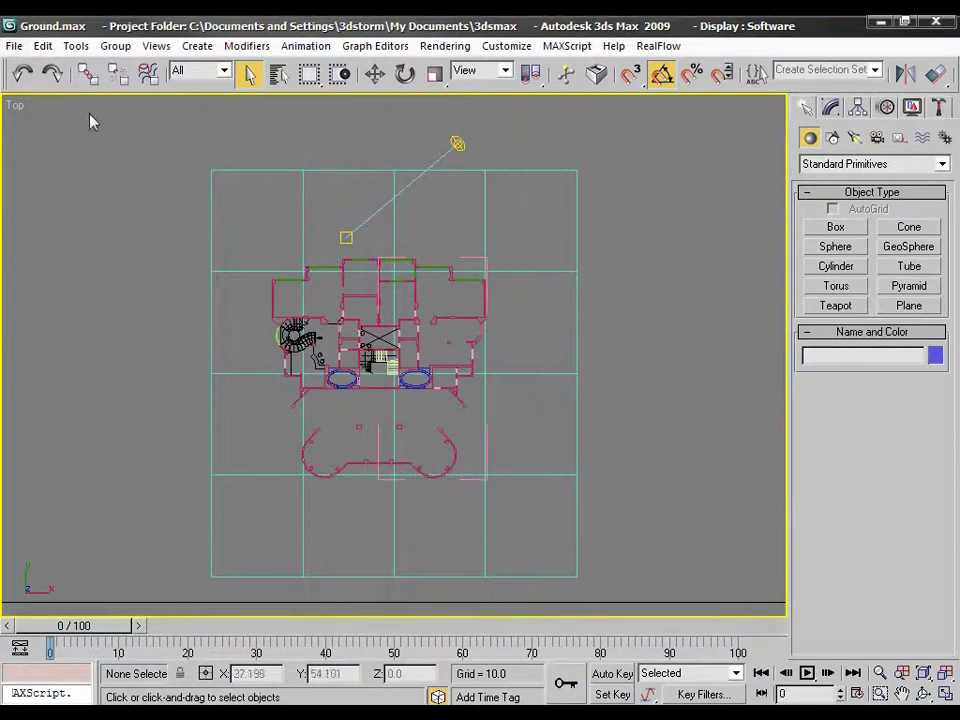
drag(576, 275, 574, 275)
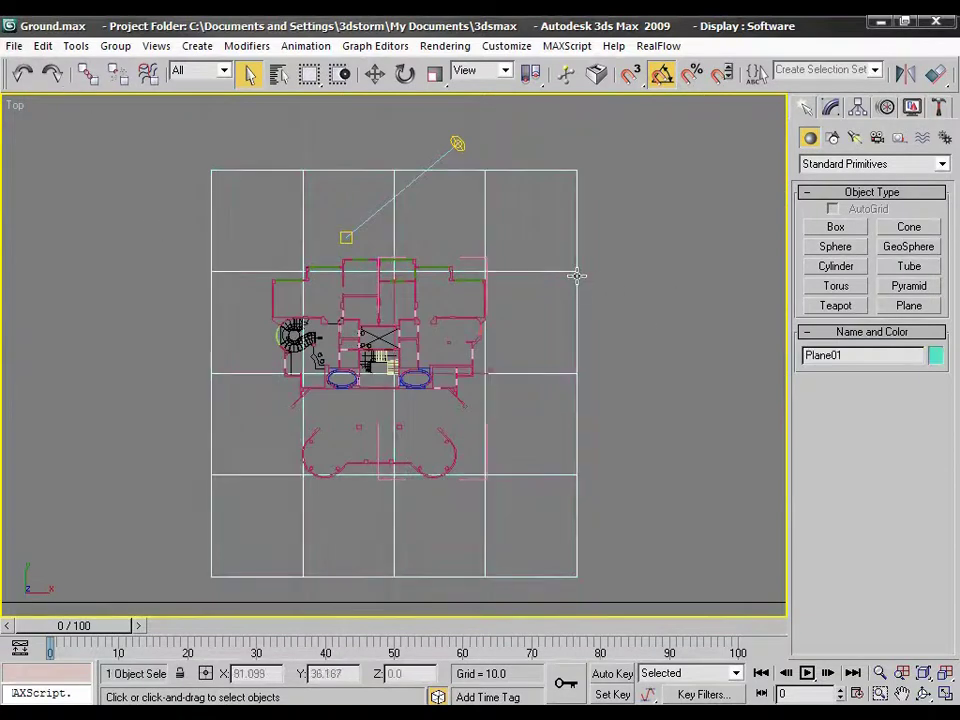
key(Delete)
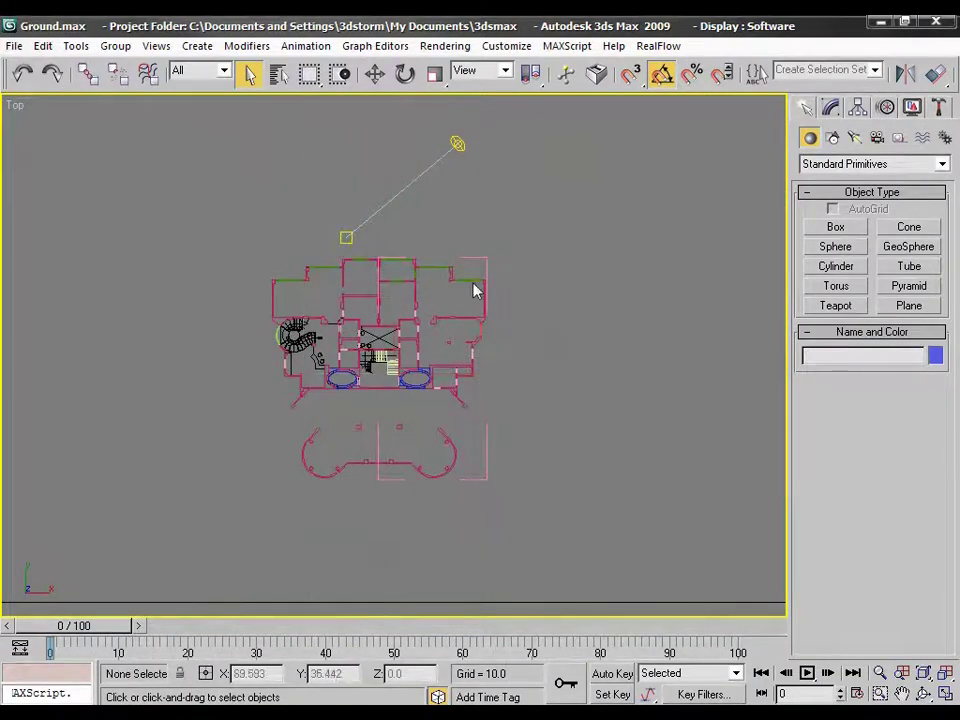
Step: Select Group14 and look through its Group menu, then deselect it
click(486, 263)
click(116, 46)
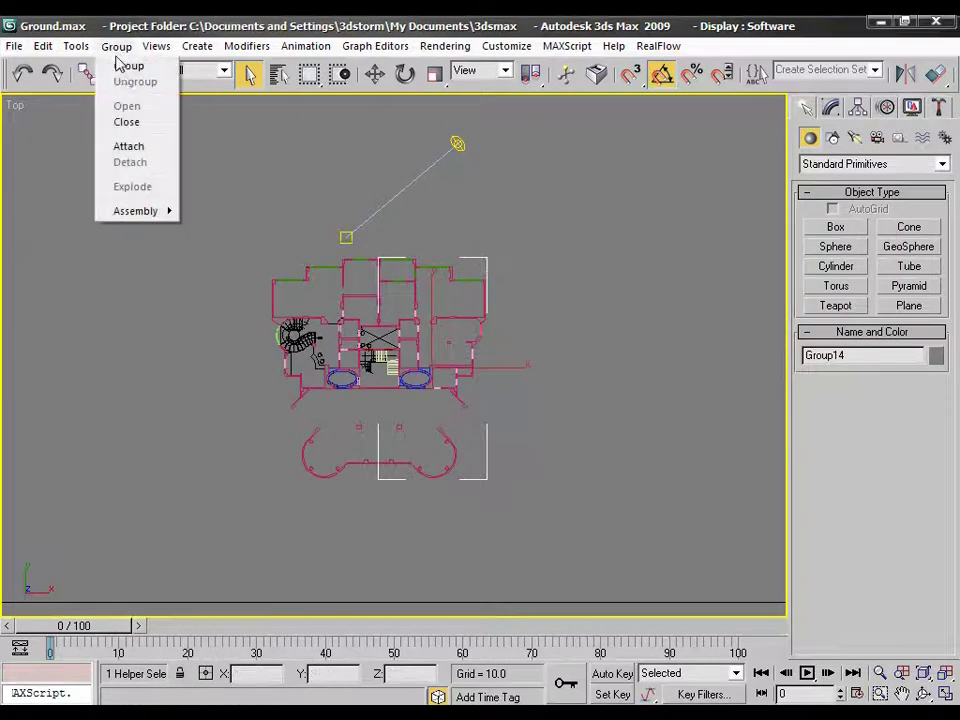
click(253, 170)
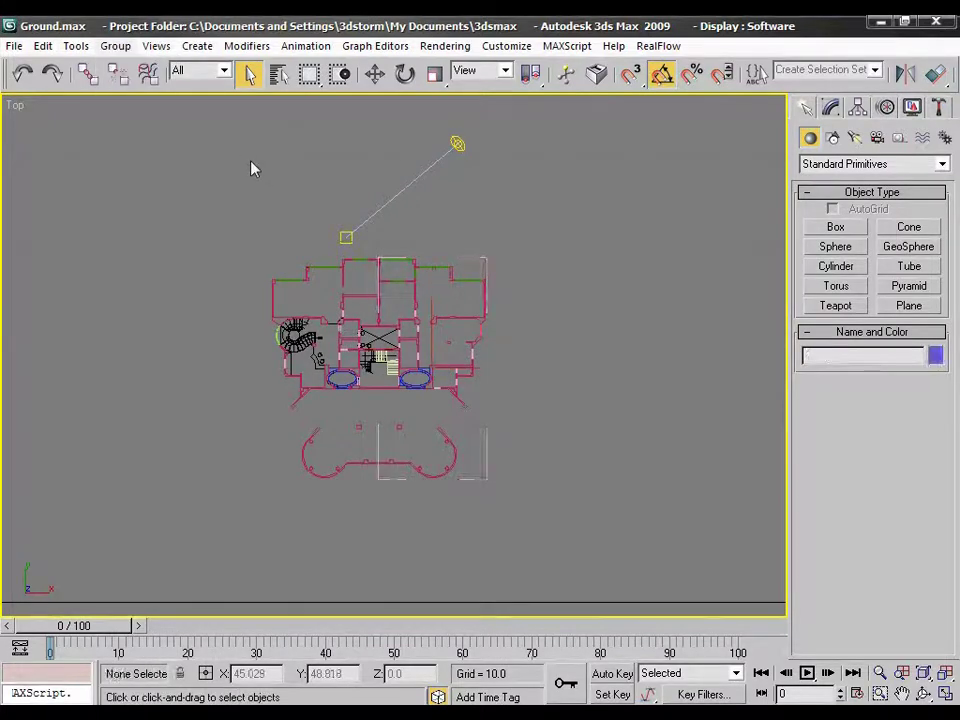
click(20, 47)
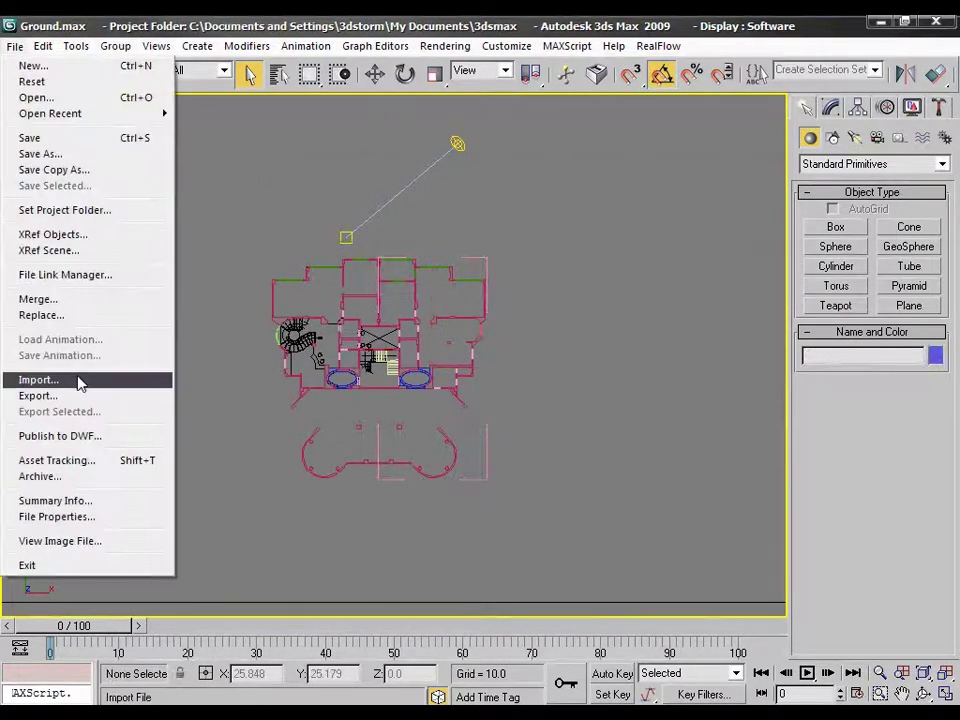
Step: Import Ground.dwg from the ArcVis folder on the Desktop
click(80, 379)
click(165, 322)
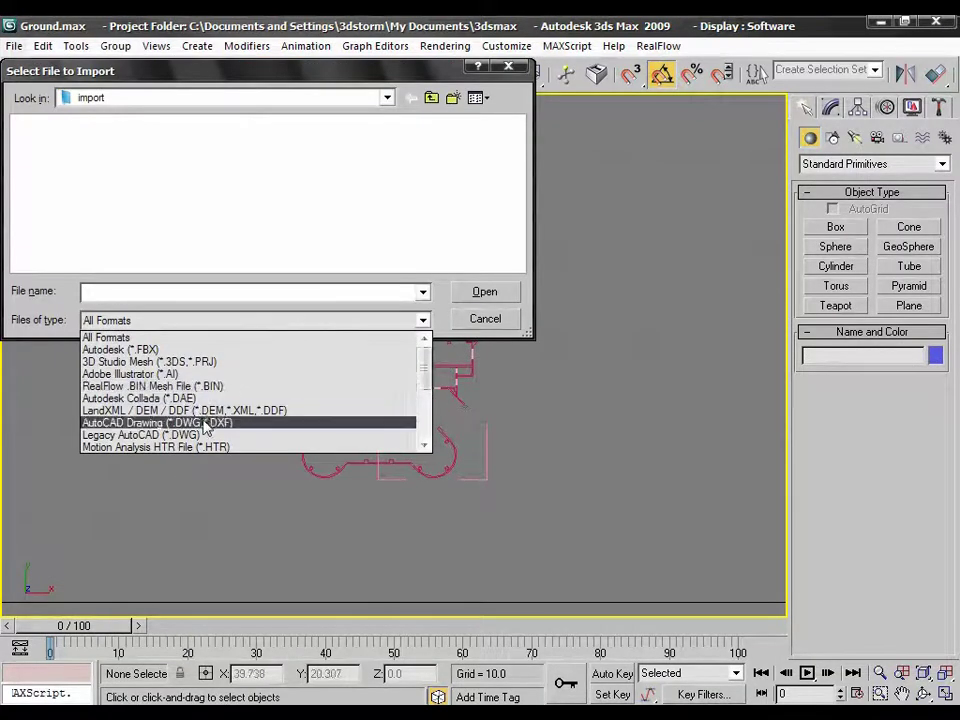
scroll(200, 420, down, 1)
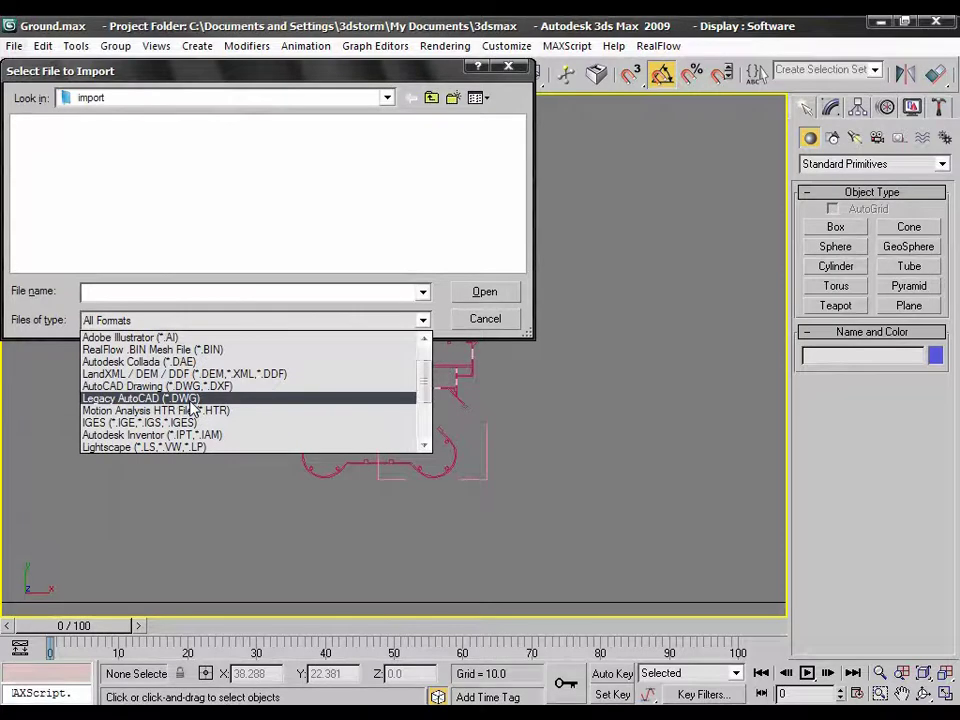
click(185, 386)
click(103, 98)
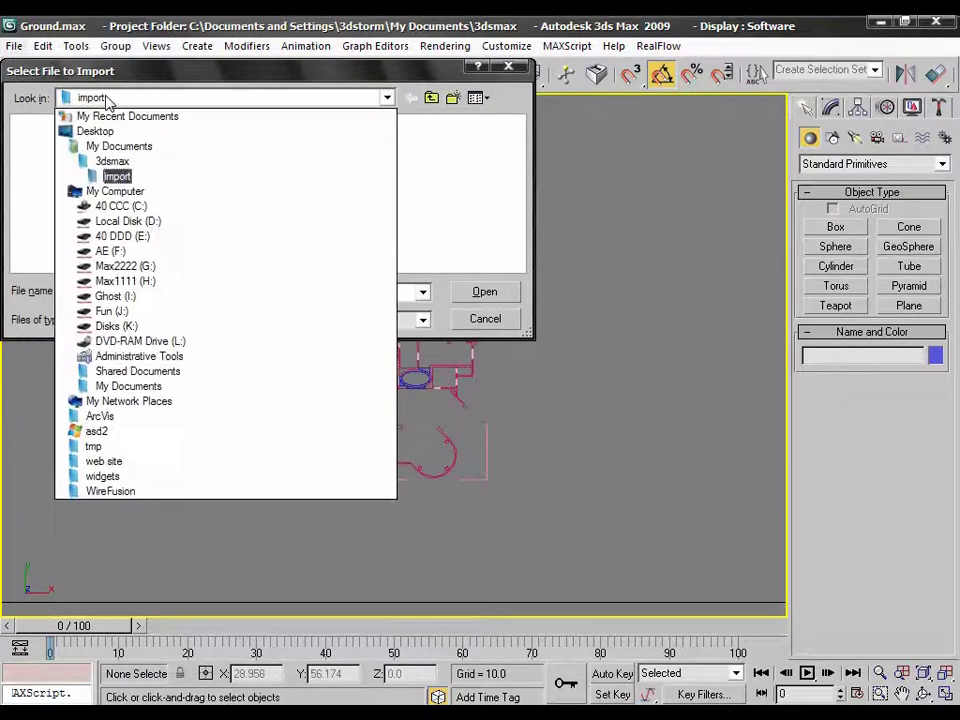
click(97, 131)
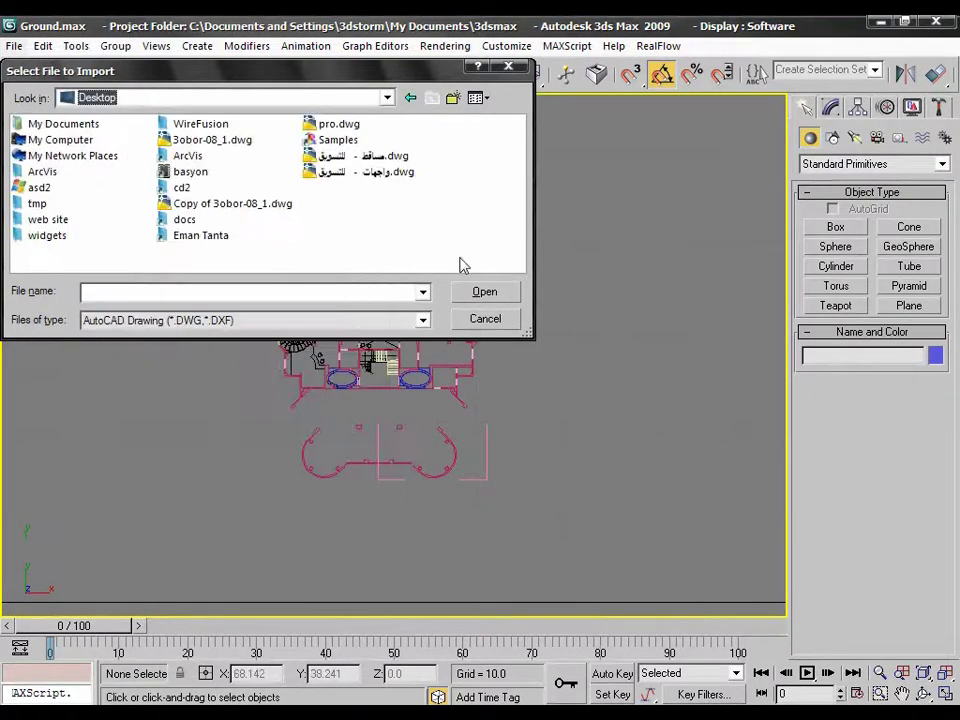
double_click(189, 156)
click(57, 173)
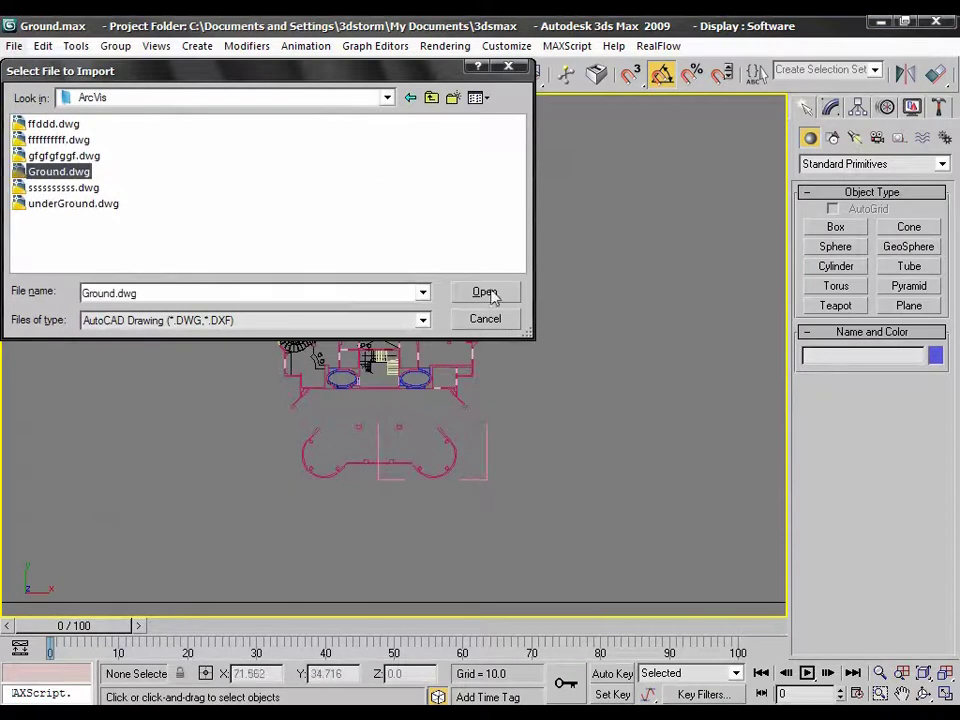
click(486, 293)
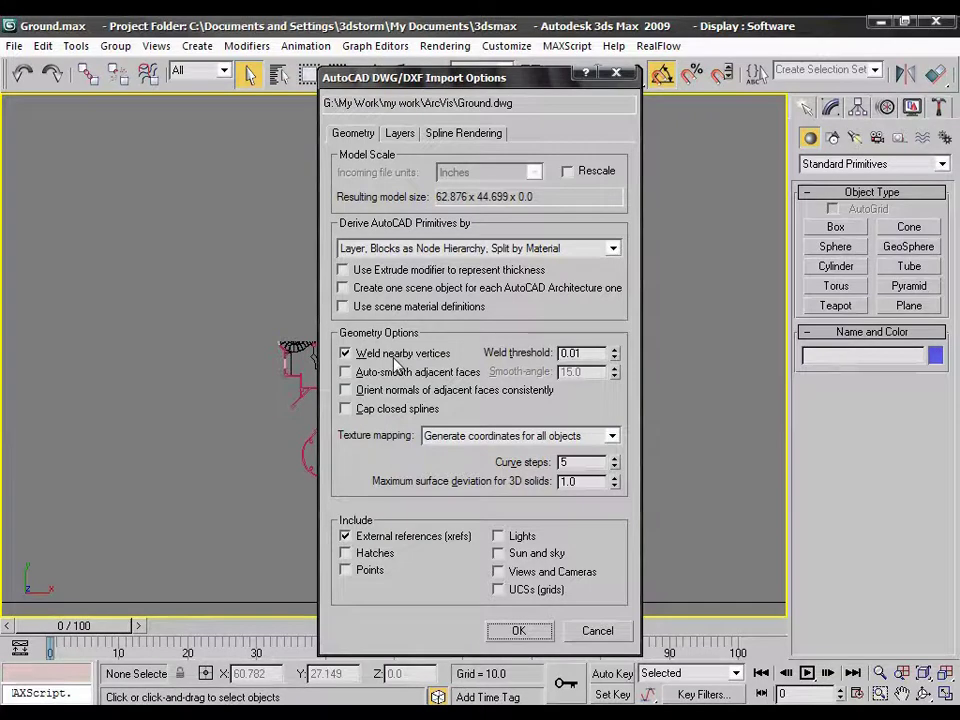
Step: Import only the ToMAX layer of Ground.dwg, then select the shape and open its colour swatch
click(400, 134)
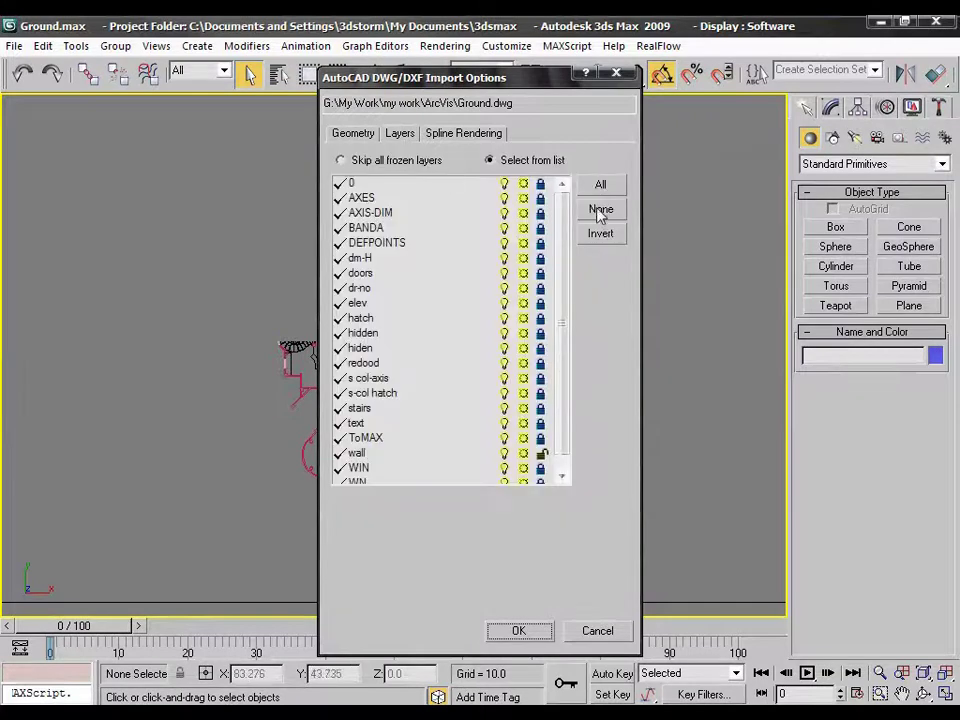
drag(561, 242, 565, 338)
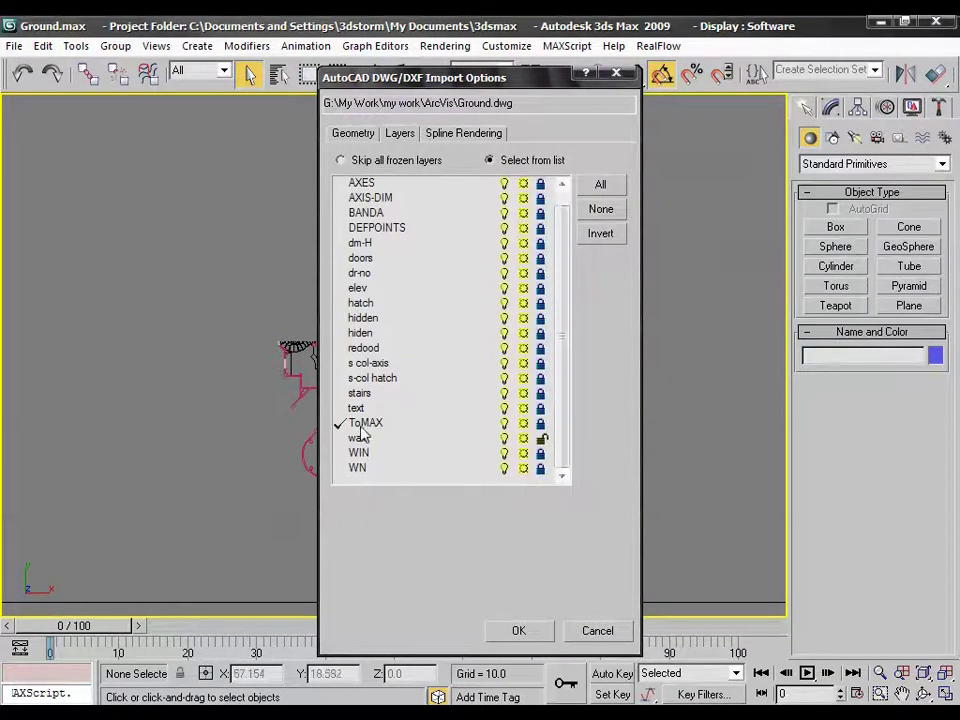
click(519, 632)
click(547, 433)
click(830, 107)
Step: Give the imported ToMAX shape a dark blue object colour
click(941, 133)
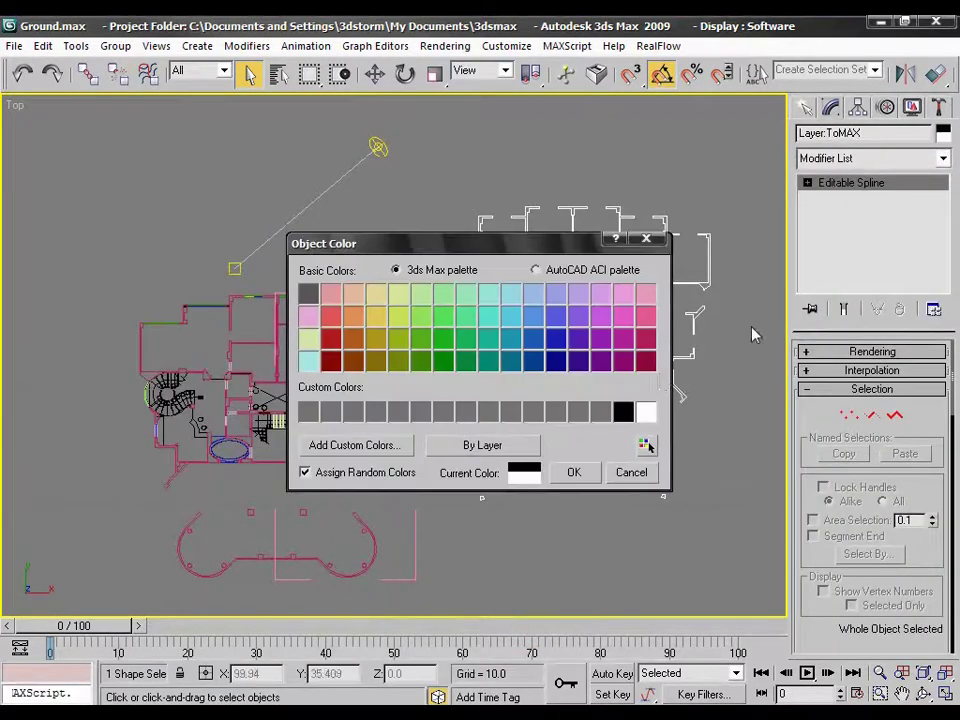
click(557, 340)
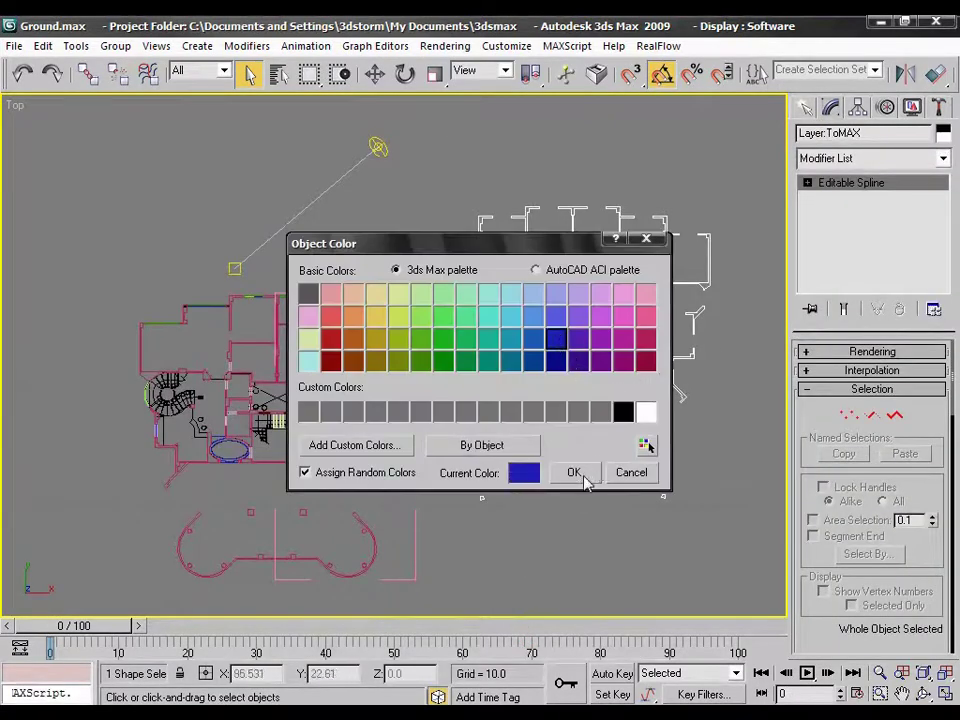
click(574, 473)
click(600, 510)
Step: Zoom and pan the Top view so both plans fit
scroll(579, 413, up, 2)
scroll(570, 270, up, 2)
scroll(568, 270, down, 2)
middle_drag(596, 289, 537, 393)
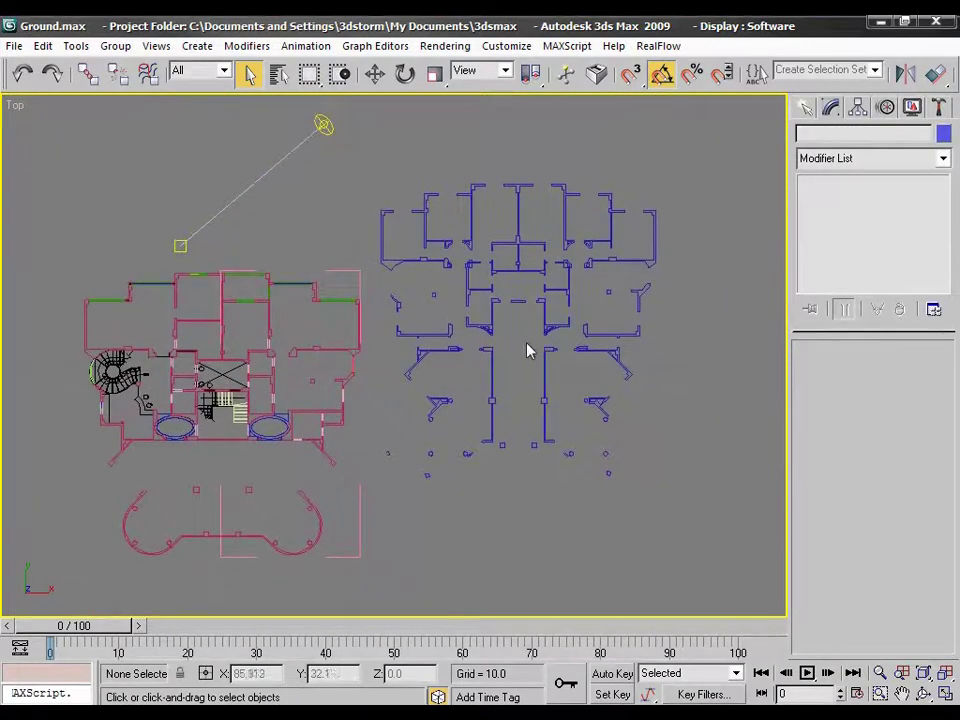
scroll(441, 489, up, 3)
scroll(416, 229, up, 2)
scroll(452, 386, up, 1)
scroll(540, 395, down, 2)
scroll(545, 454, down, 1)
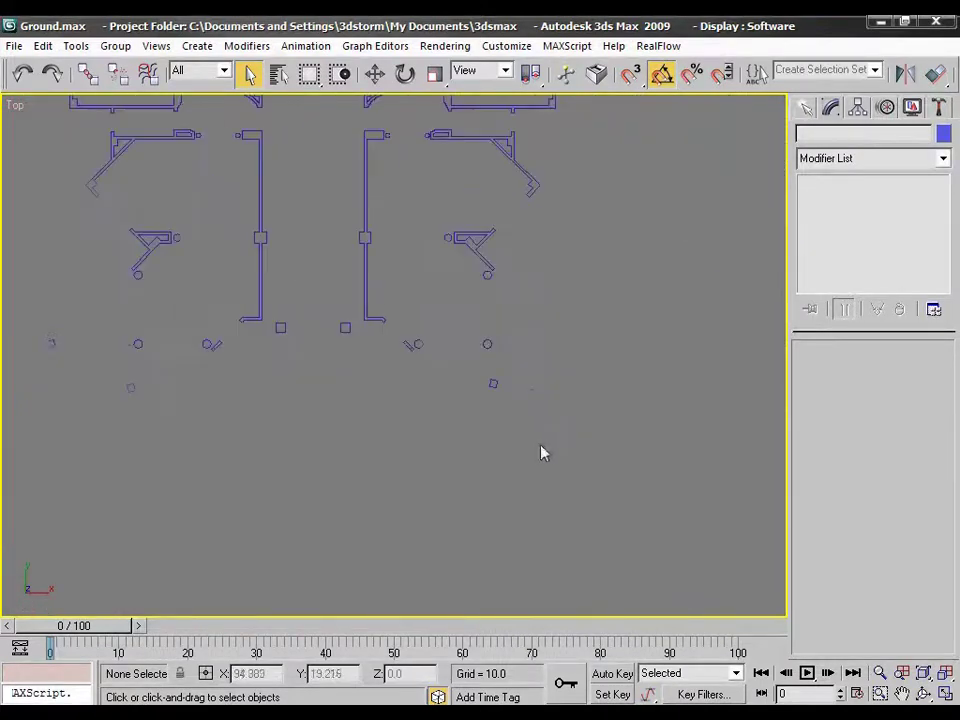
mouse_move(529, 431)
middle_down()
mouse_move(576, 471)
mouse_move(585, 500)
middle_up()
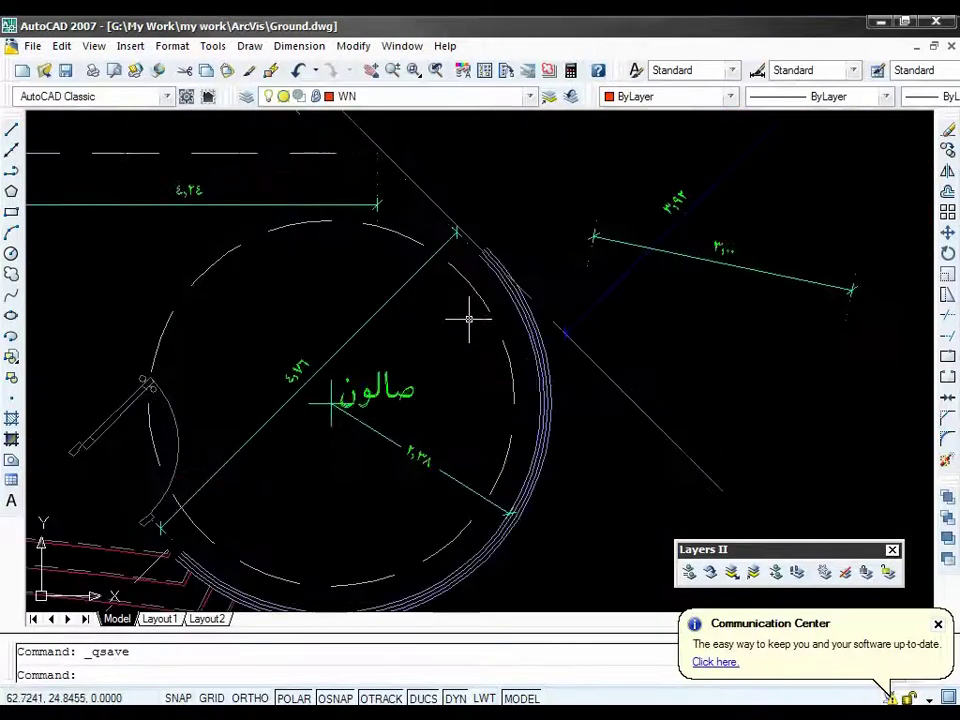
Step: Zoom and pan around Ground.dwg from the red plan across to the site plan's circular room
scroll(425, 543, down, 4)
scroll(425, 543, down, 2)
middle_drag(563, 508, 520, 381)
middle_drag(320, 346, 160, 346)
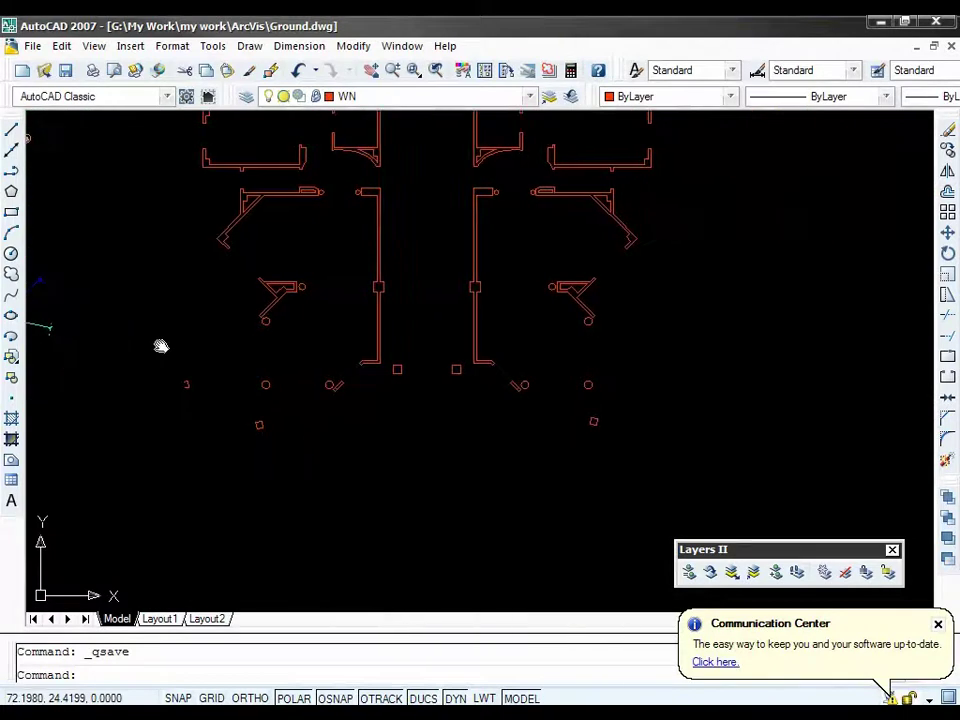
scroll(160, 346, up, 2)
middle_drag(525, 428, 835, 450)
scroll(522, 452, down, 4)
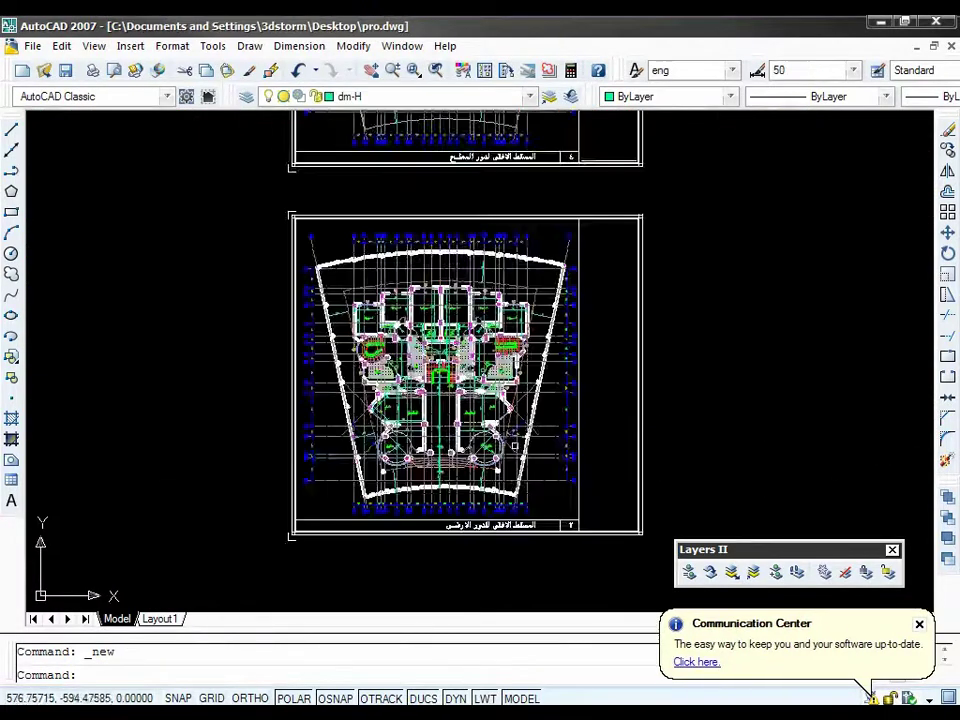
scroll(543, 488, up, 4)
scroll(543, 488, up, 2)
scroll(543, 488, up, 2)
middle_drag(543, 488, 546, 508)
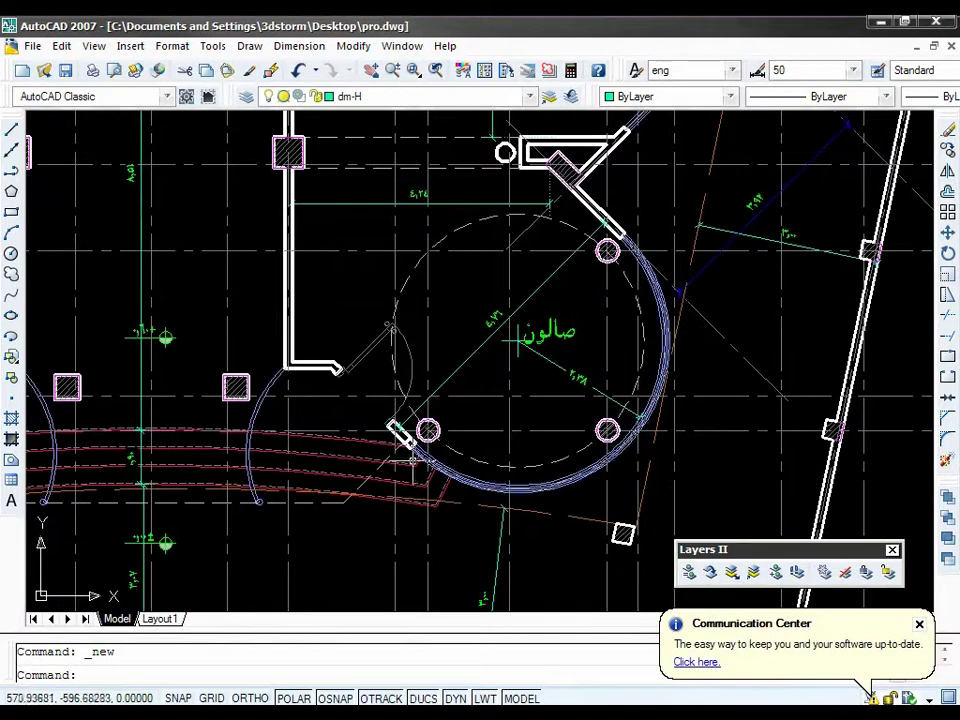
scroll(343, 518, down, 4)
scroll(343, 518, down, 1)
middle_drag(316, 532, 343, 518)
scroll(343, 518, down, 2)
scroll(340, 505, up, 8)
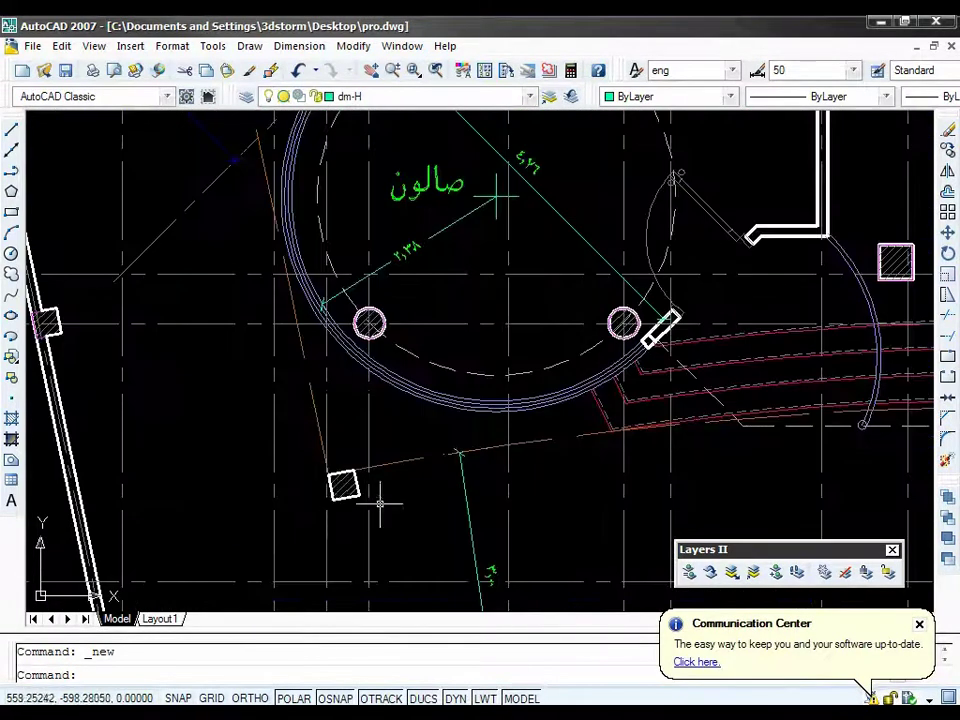
scroll(344, 508, down, 6)
scroll(330, 484, down, 3)
scroll(386, 328, up, 5)
scroll(386, 330, down, 4)
scroll(560, 340, up, 2)
scroll(660, 354, up, 4)
scroll(660, 354, up, 1)
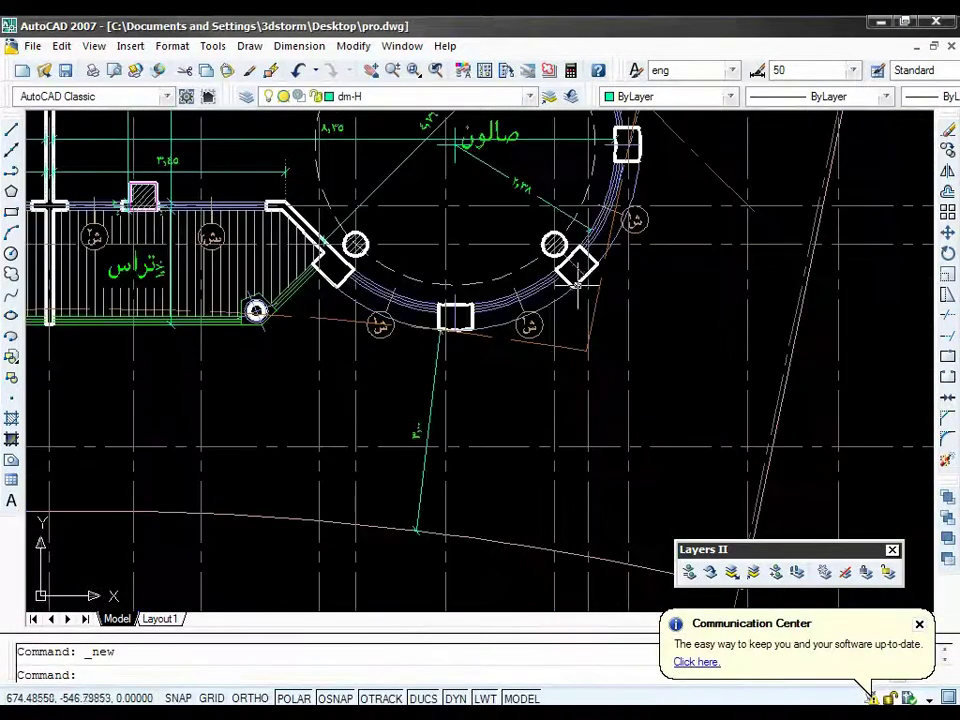
scroll(600, 310, down, 4)
scroll(578, 296, down, 2)
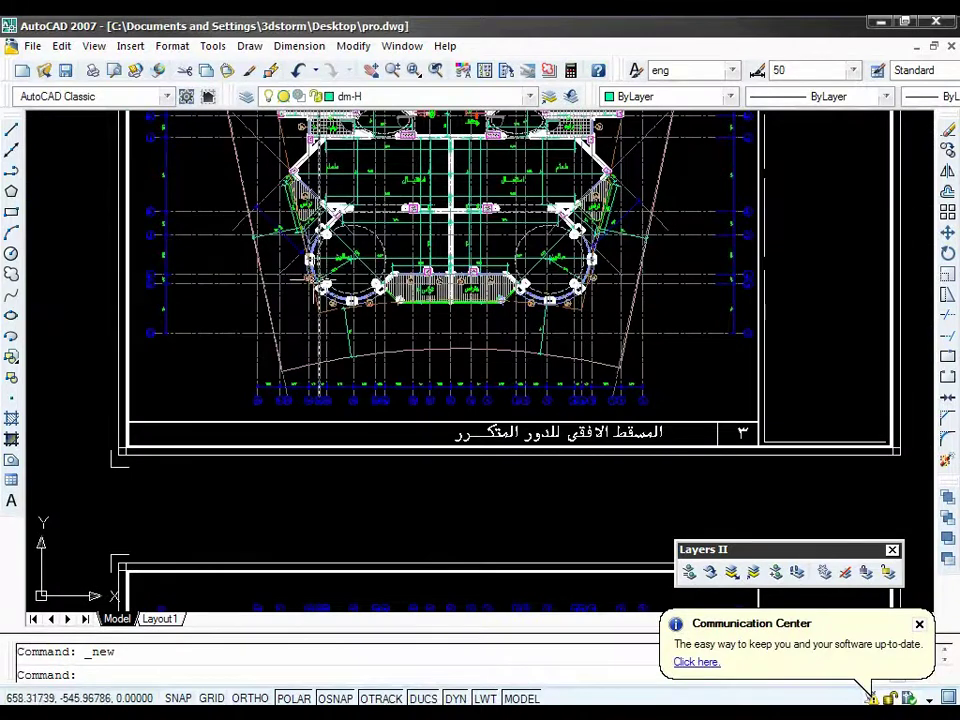
scroll(327, 268, up, 5)
scroll(343, 287, down, 4)
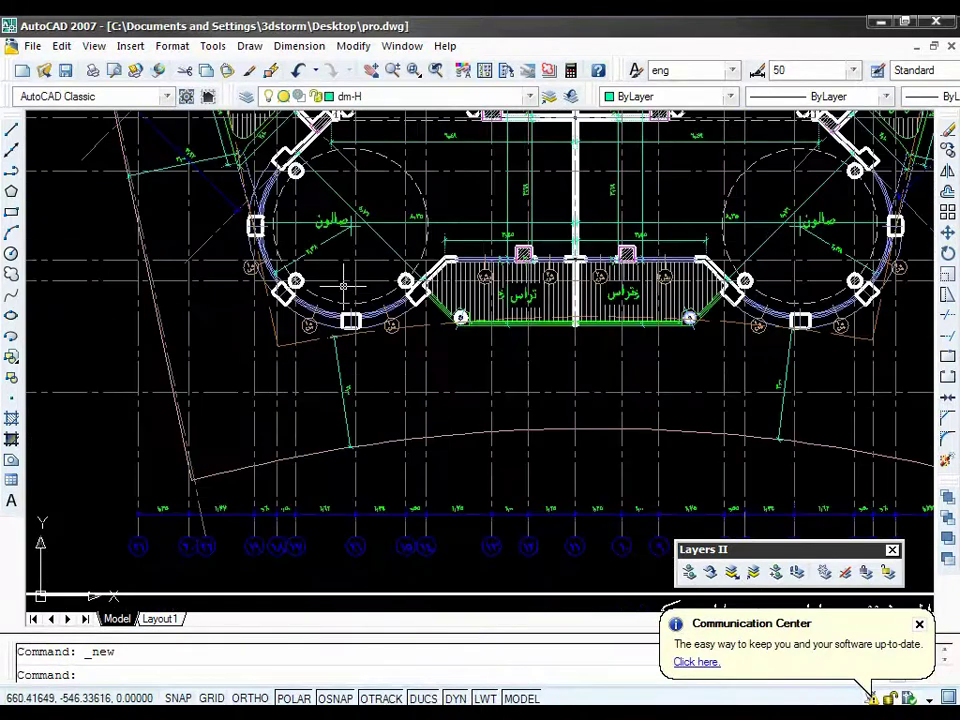
scroll(343, 287, down, 3)
scroll(370, 310, down, 3)
scroll(400, 340, up, 2)
scroll(418, 355, up, 5)
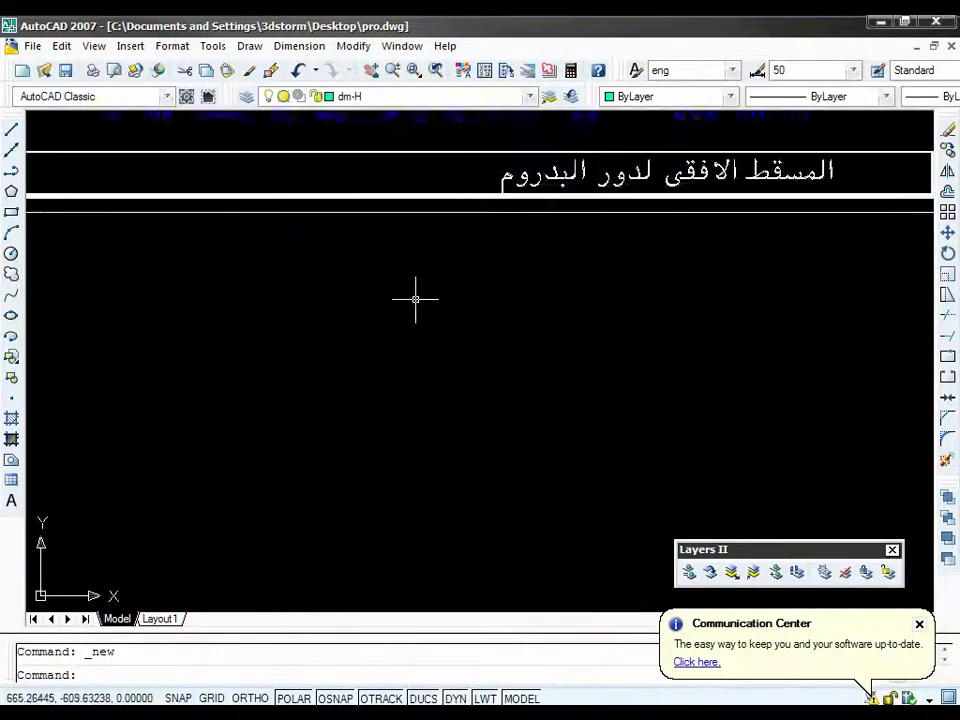
scroll(418, 355, down, 3)
scroll(336, 418, down, 4)
scroll(448, 490, up, 1)
scroll(448, 490, up, 5)
scroll(306, 371, up, 4)
scroll(453, 345, up, 1)
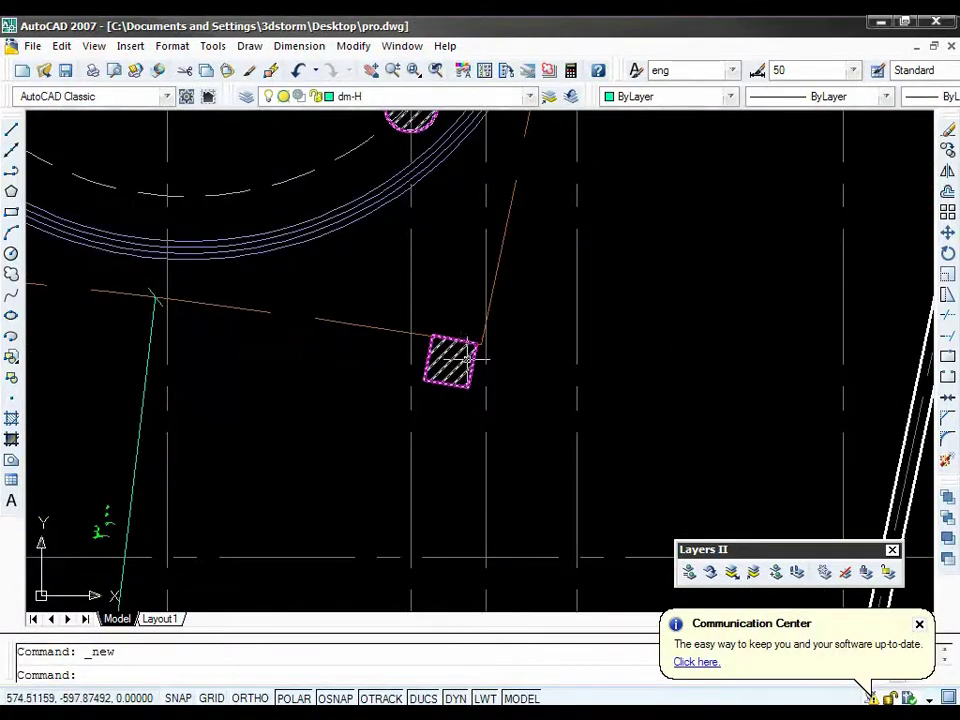
scroll(458, 357, down, 5)
middle_drag(130, 288, 422, 334)
scroll(380, 420, down, 5)
middle_drag(332, 435, 791, 407)
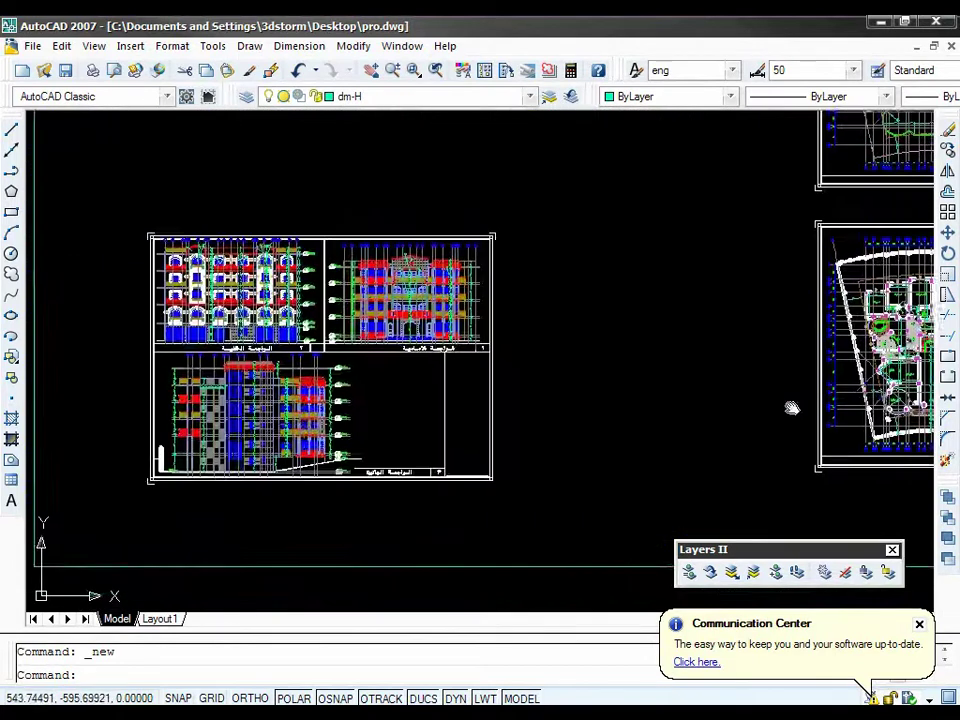
scroll(228, 292, up, 5)
scroll(619, 354, down, 3)
scroll(460, 270, up, 2)
scroll(457, 408, up, 3)
scroll(455, 318, up, 3)
scroll(453, 320, down, 1)
scroll(452, 323, down, 2)
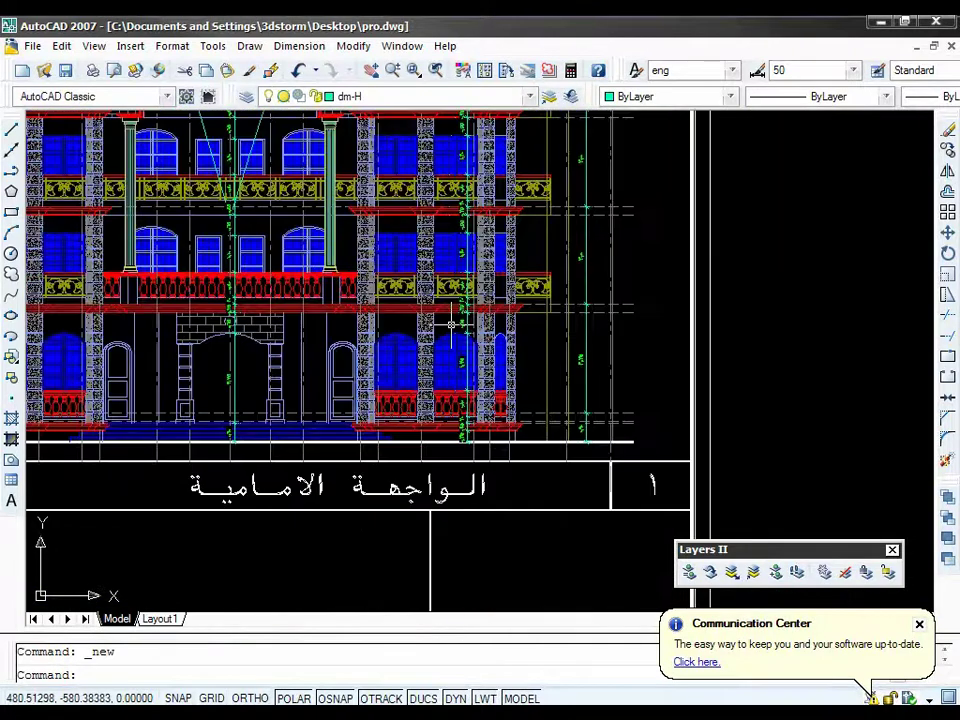
mouse_move(452, 323)
middle_down()
mouse_move(572, 405)
mouse_move(594, 452)
middle_up()
scroll(754, 379, up, 1)
scroll(606, 413, down, 1)
scroll(590, 440, down, 1)
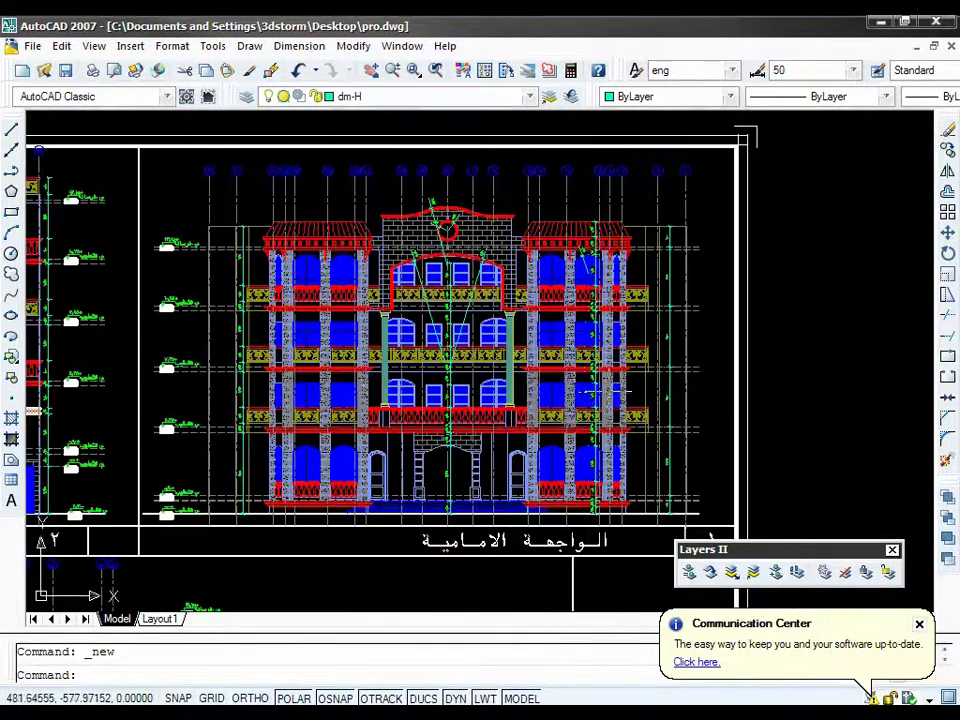
scroll(620, 390, up, 1)
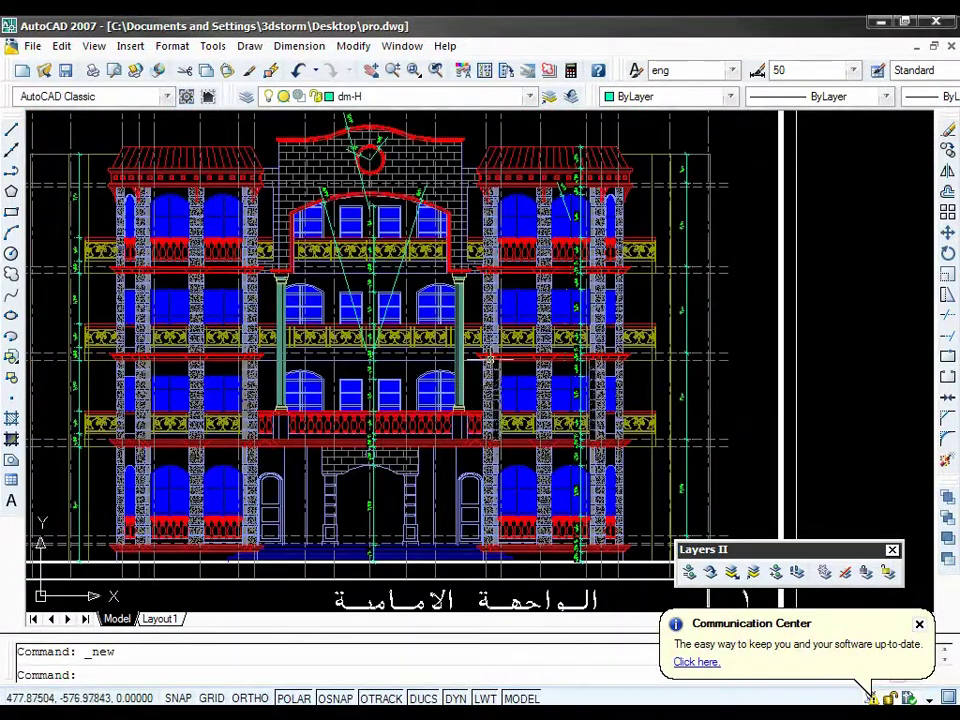
scroll(570, 408, up, 3)
scroll(569, 408, down, 1)
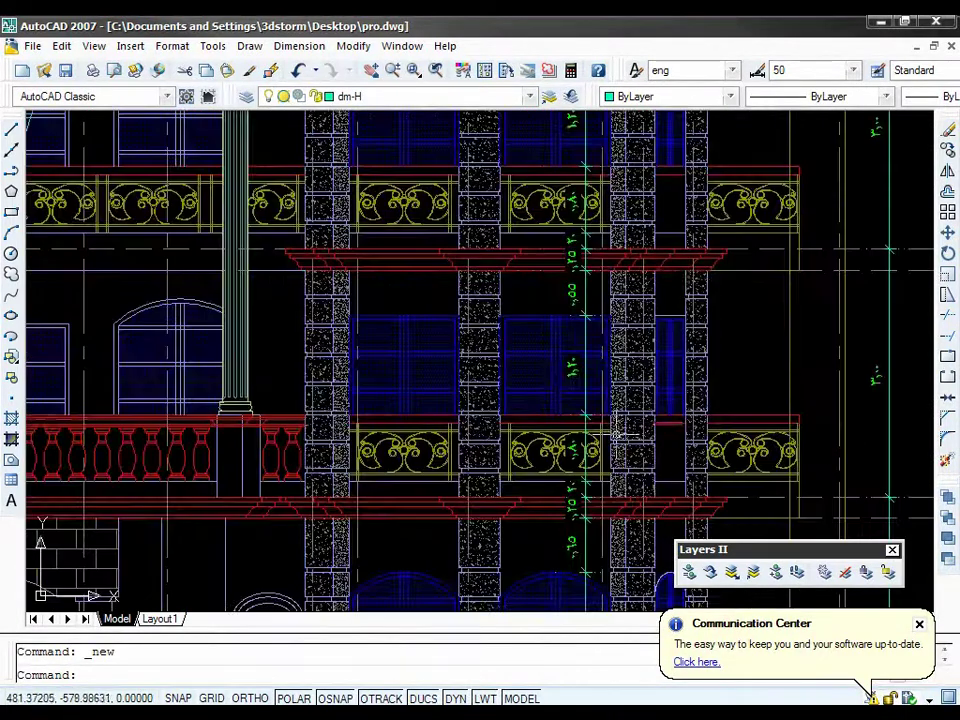
scroll(585, 427, down, 1)
scroll(585, 420, down, 1)
scroll(570, 466, up, 1)
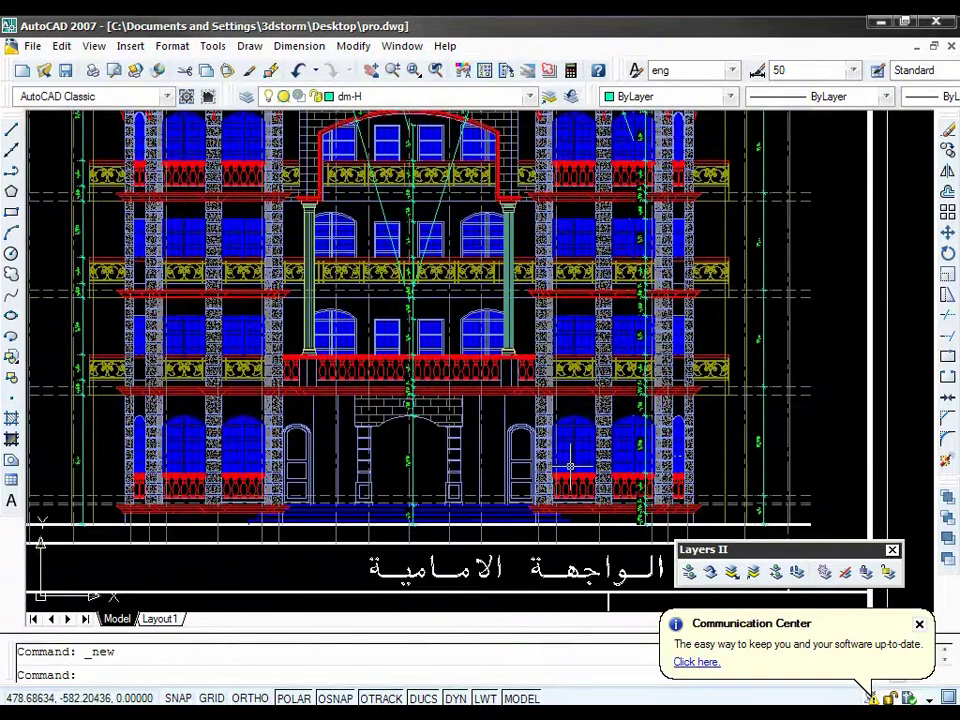
scroll(625, 427, down, 5)
middle_drag(625, 427, 100, 371)
scroll(100, 371, up, 2)
middle_drag(504, 321, 214, 412)
scroll(214, 412, up, 3)
scroll(500, 300, up, 1)
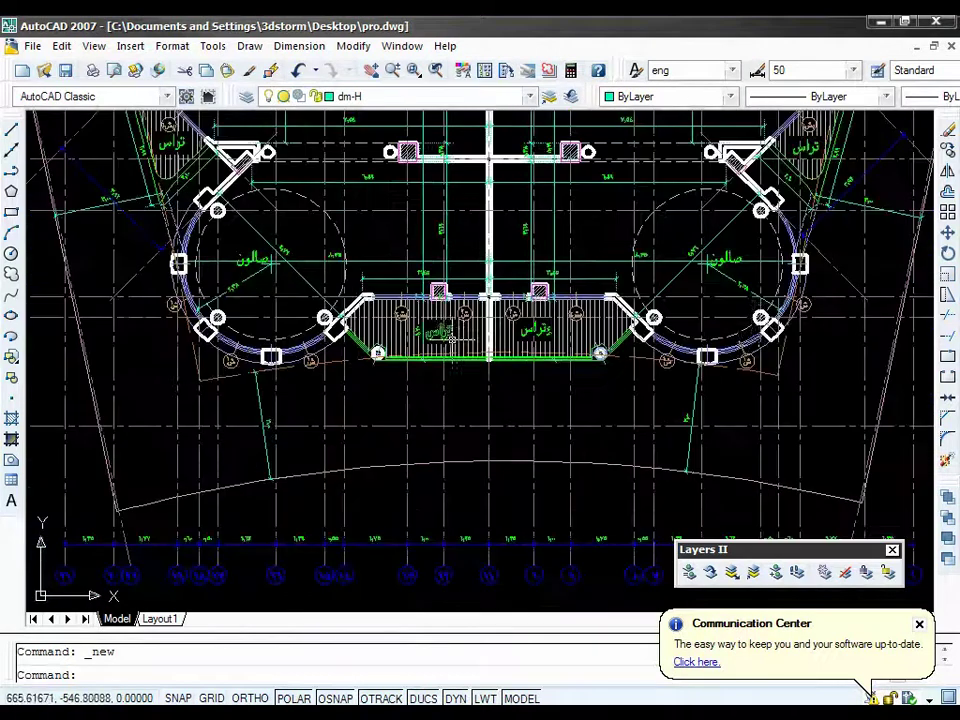
scroll(795, 255, up, 1)
scroll(798, 268, up, 1)
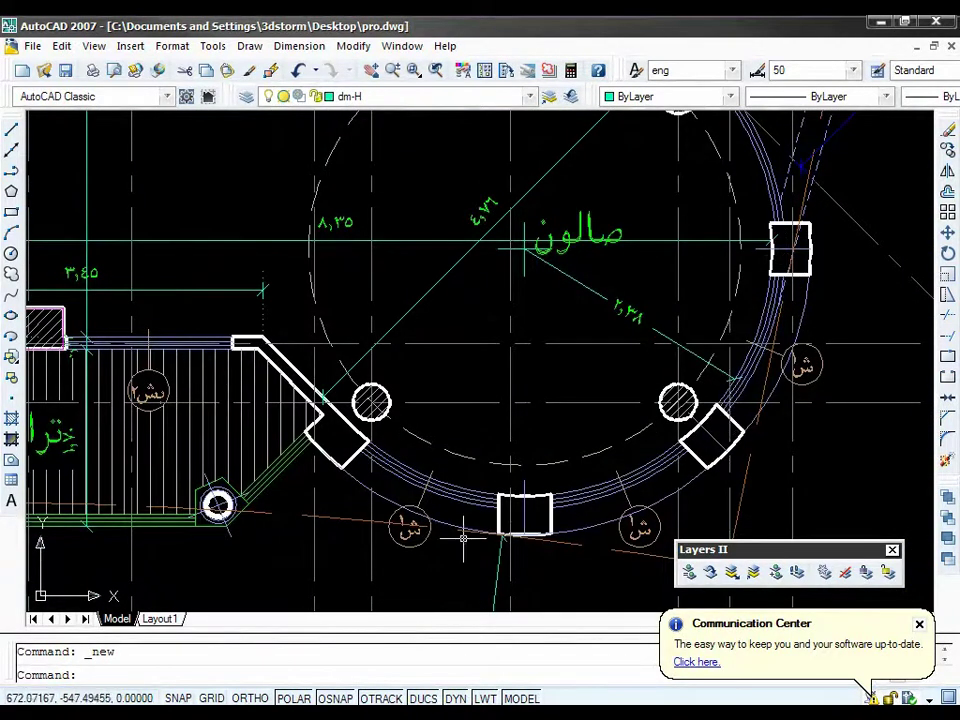
scroll(787, 252, down, 4)
middle_drag(584, 600, 584, 397)
scroll(584, 397, down, 3)
scroll(514, 392, up, 1)
mouse_move(514, 392)
middle_down()
mouse_move(467, 188)
mouse_move(467, 124)
middle_up()
scroll(403, 465, down, 2)
scroll(403, 465, down, 2)
scroll(443, 439, up, 5)
scroll(590, 292, up, 3)
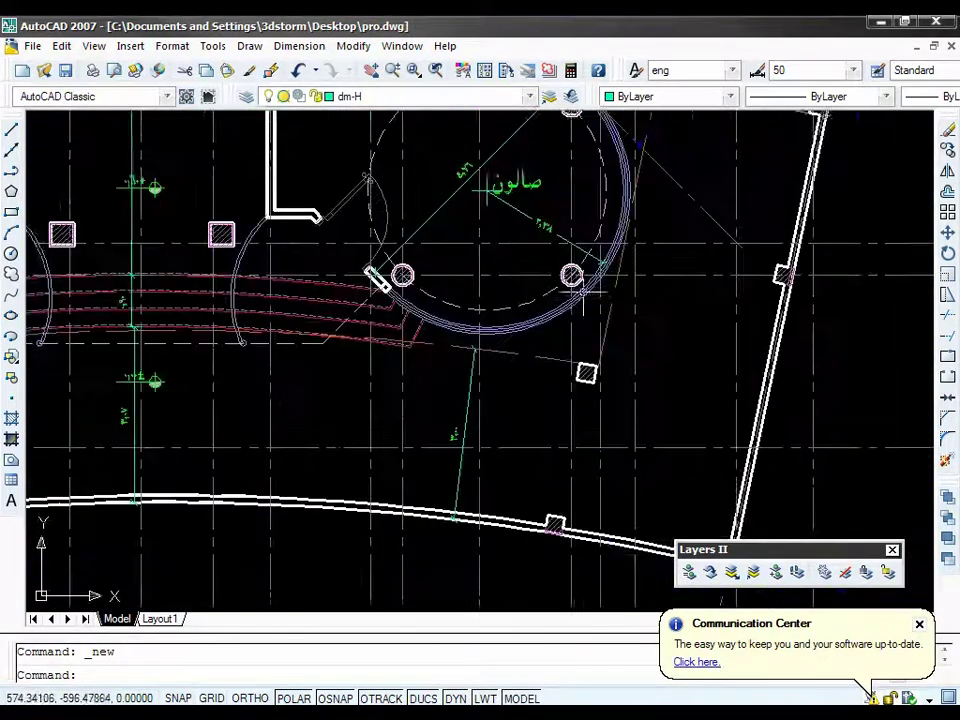
middle_drag(641, 201, 622, 325)
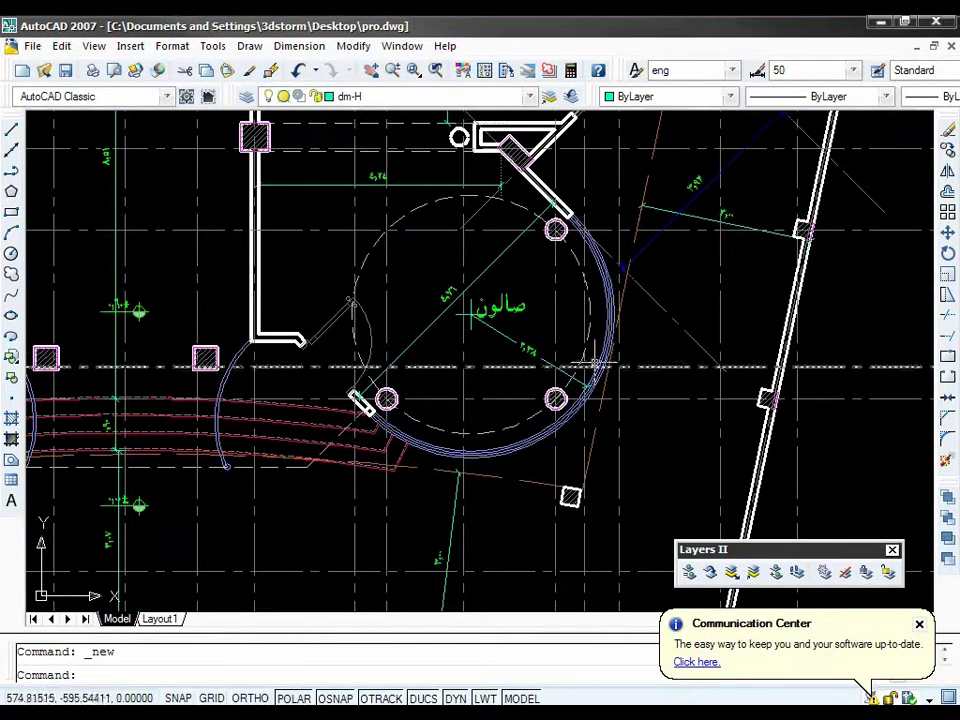
scroll(516, 458, down, 3)
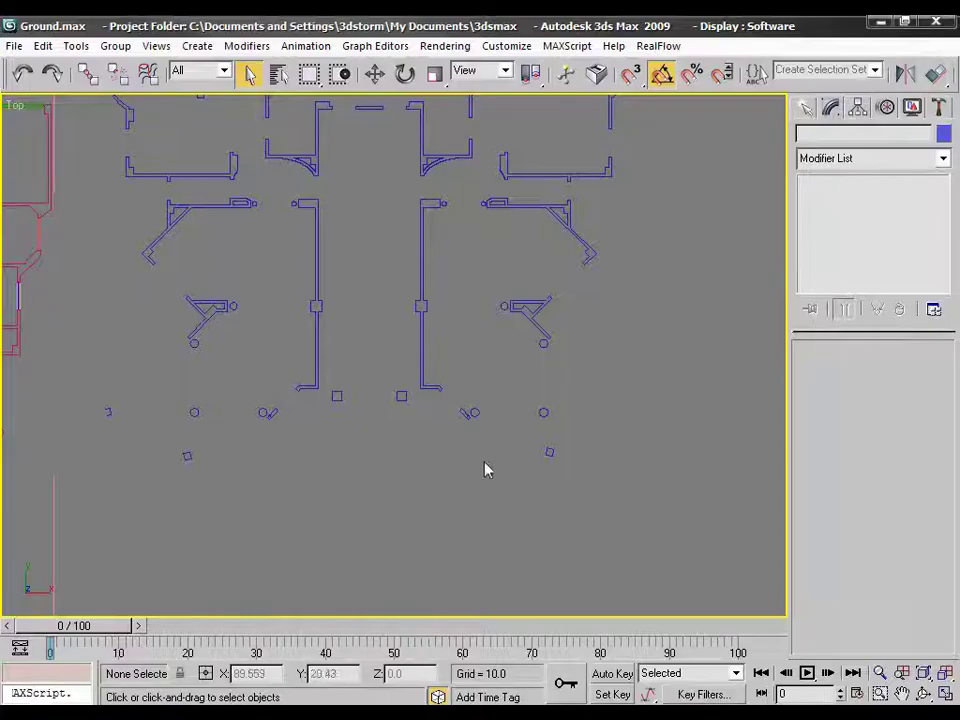
Step: Snap-move the blue ToMAX spline onto the matching basement wall corner and zoom to extents
scroll(487, 470, down, 3)
middle_drag(465, 474, 628, 500)
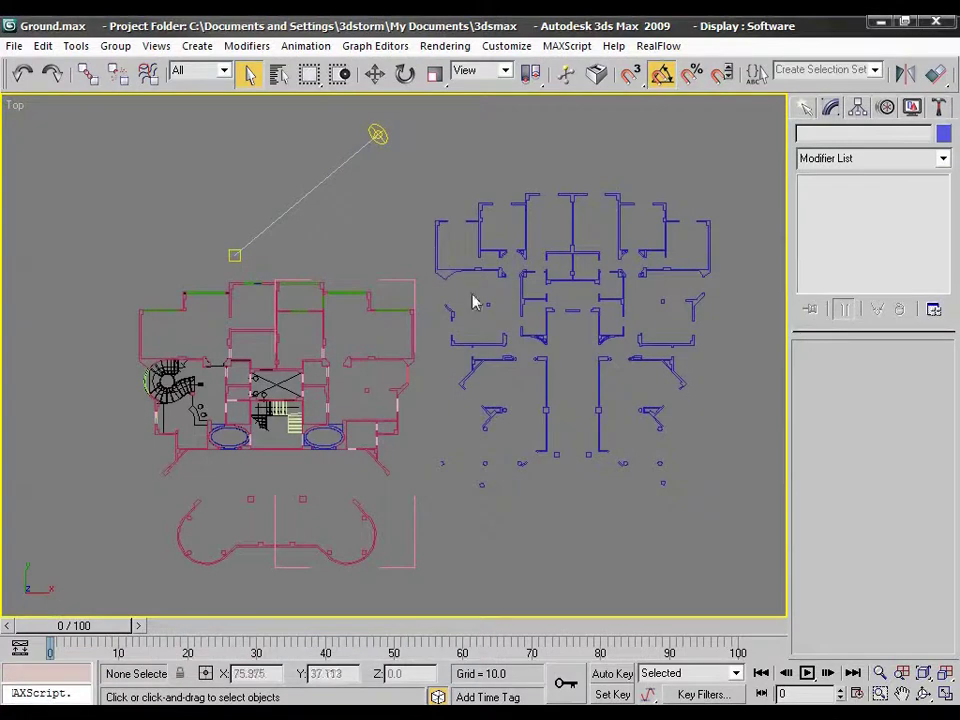
middle_drag(477, 238, 652, 281)
click(521, 291)
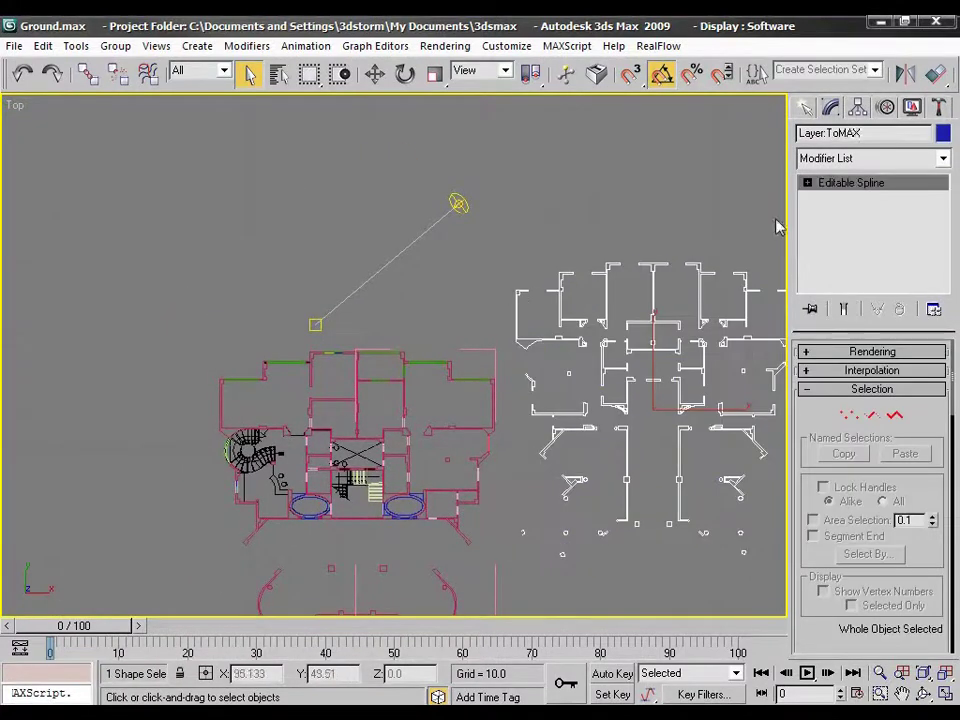
click(374, 73)
scroll(514, 300, up, 5)
scroll(500, 340, down, 2)
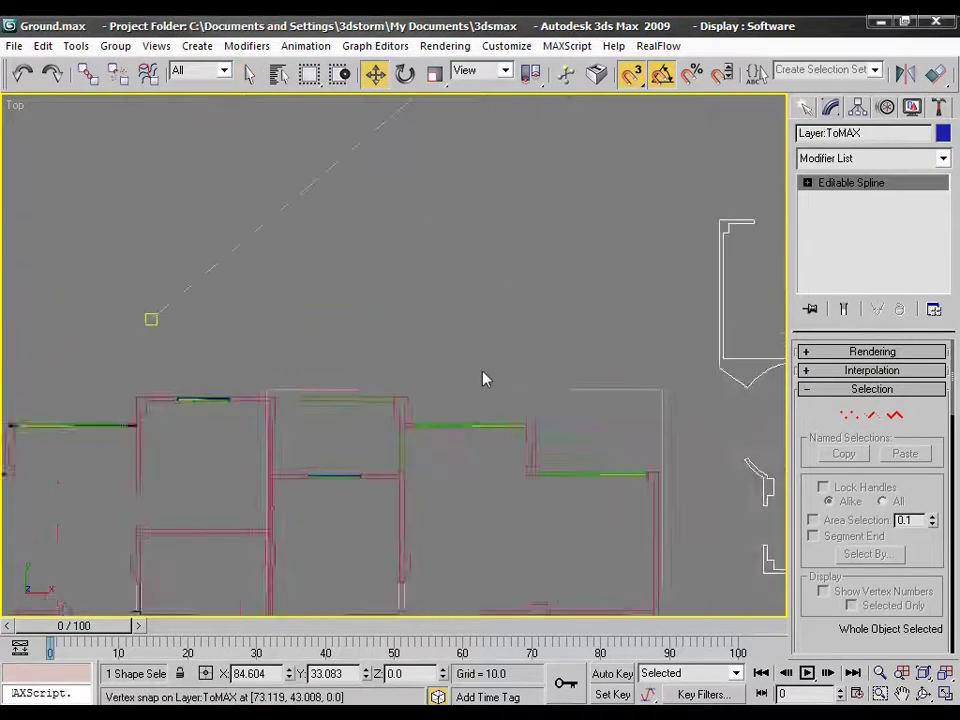
scroll(490, 378, down, 2)
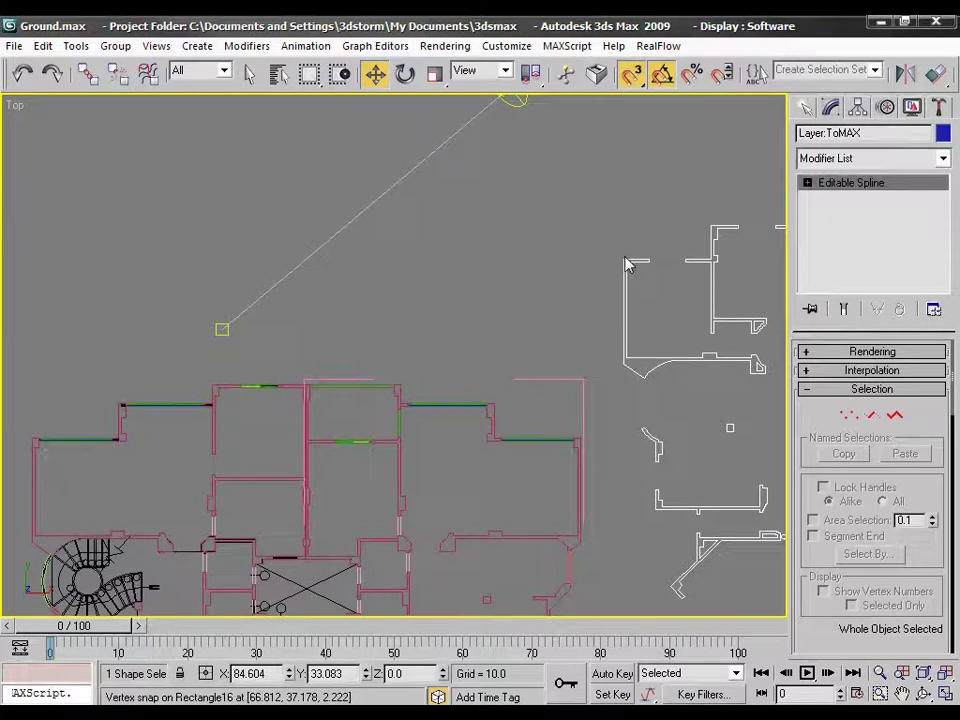
key(space)
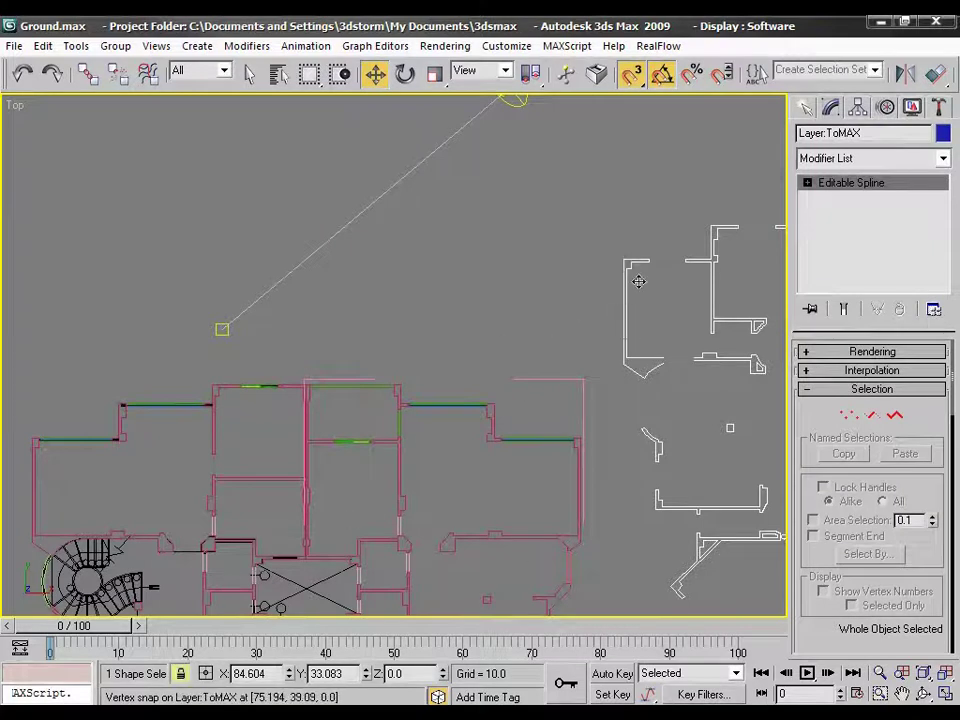
mouse_move(622, 259)
mouse_down()
mouse_move(561, 236)
mouse_move(22, 428)
mouse_up()
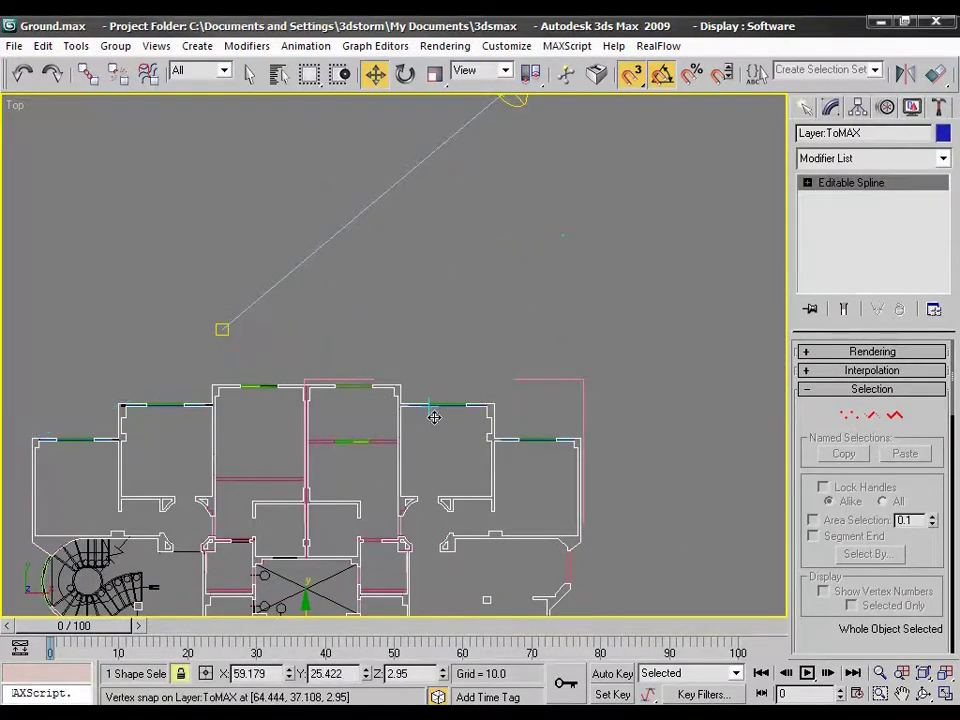
key(z)
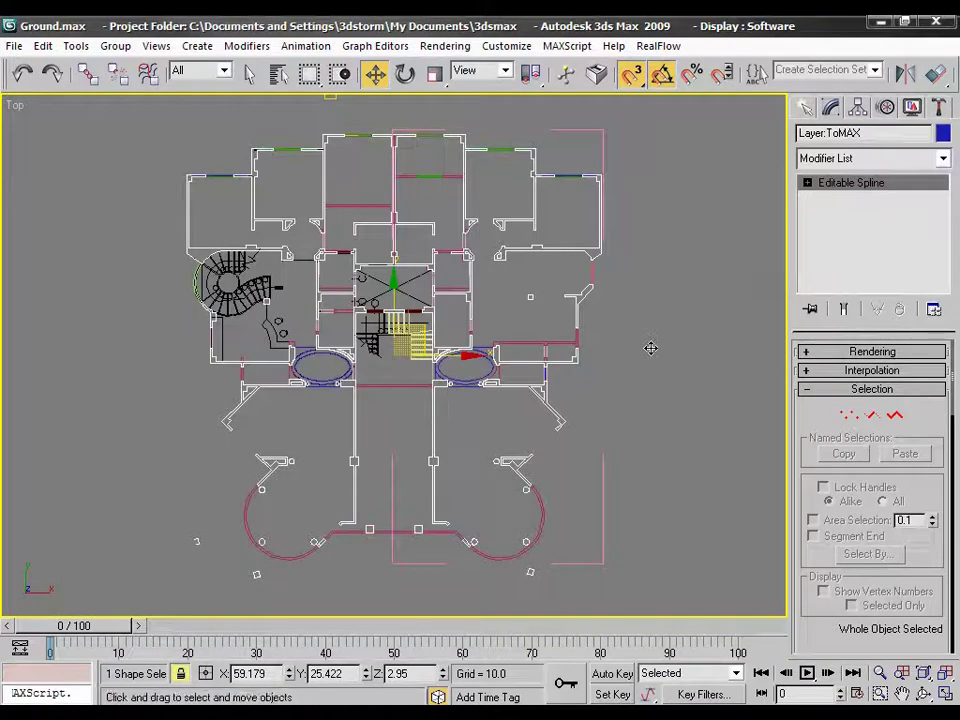
key(alt+w)
Step: Align the spline's minimum to the target's minimum on the Z position only
right_click(671, 518)
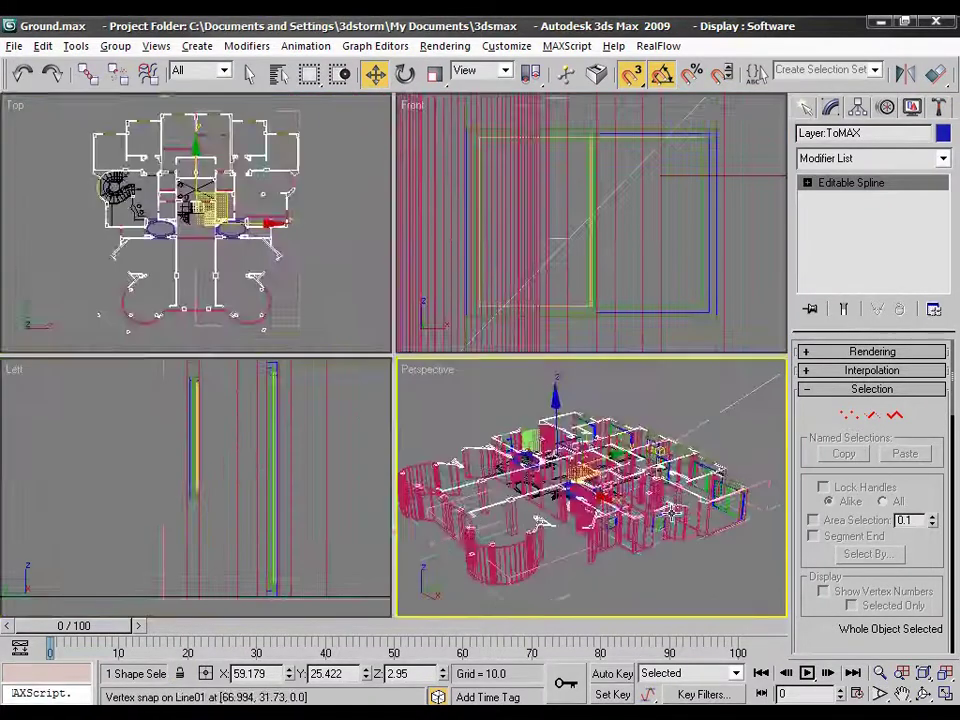
key(alt+w)
key(alt+a)
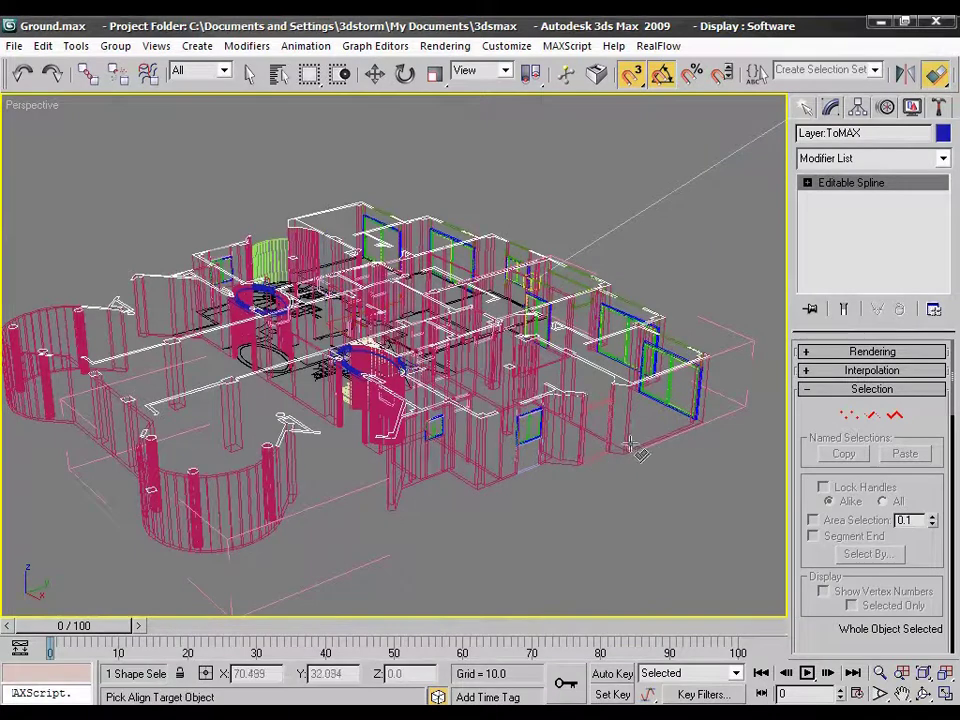
click(625, 440)
click(506, 292)
click(402, 292)
click(391, 248)
click(461, 248)
click(480, 528)
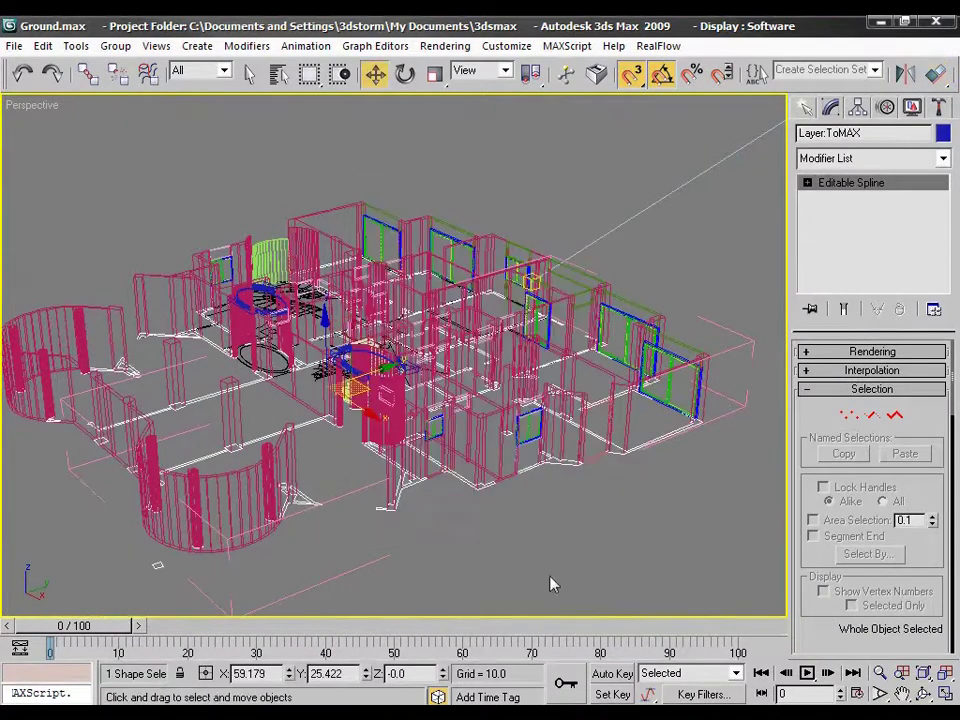
Step: Isolate Line01, the red walls and a third object, then orbit around them
click(605, 609)
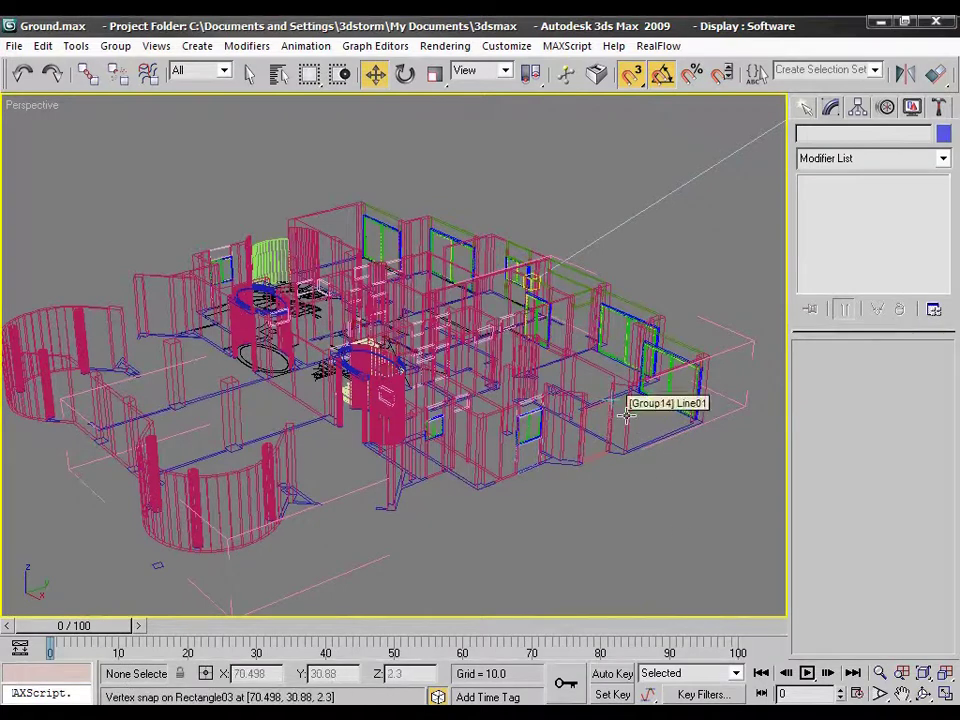
click(615, 393)
ctrl+click(140, 415)
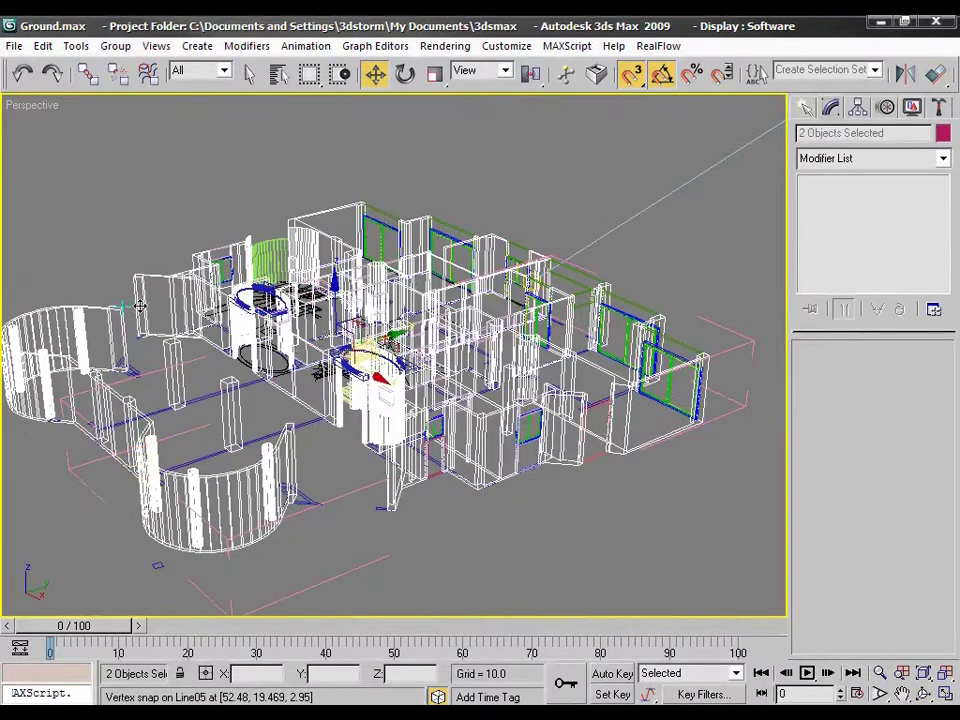
ctrl+click(379, 508)
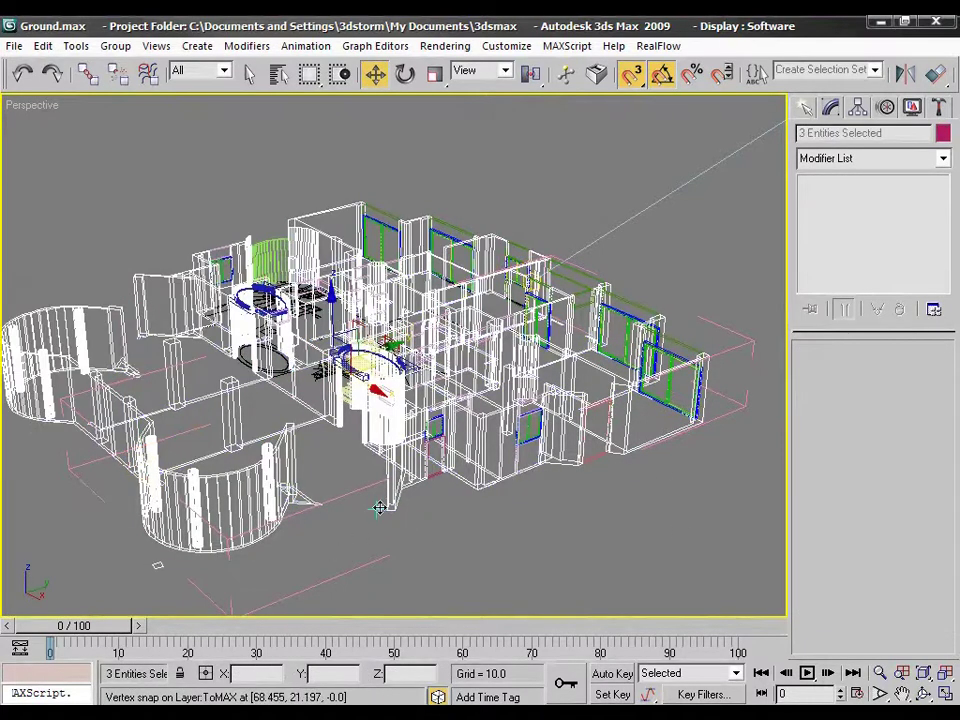
key(alt+q)
click(429, 541)
mouse_move(429, 541)
alt+middle_down()
mouse_move(478, 585)
mouse_move(426, 591)
mouse_move(403, 482)
alt+middle_up()
scroll(403, 482, up, 5)
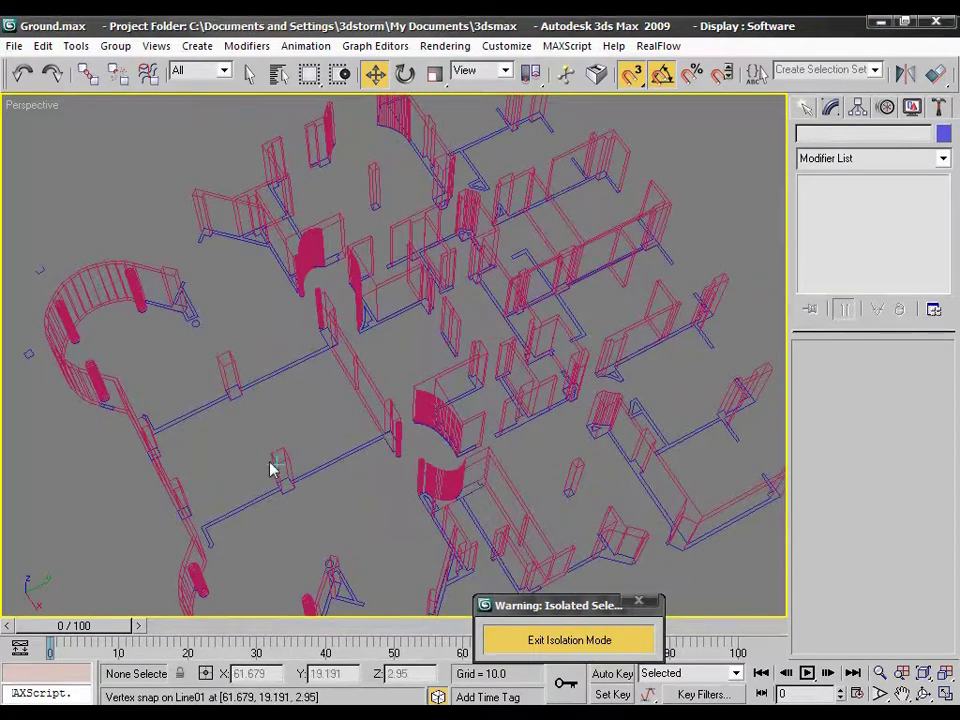
key(alt+w)
right_click(293, 326)
key(alt+w)
scroll(507, 427, down, 1)
scroll(507, 427, up, 3)
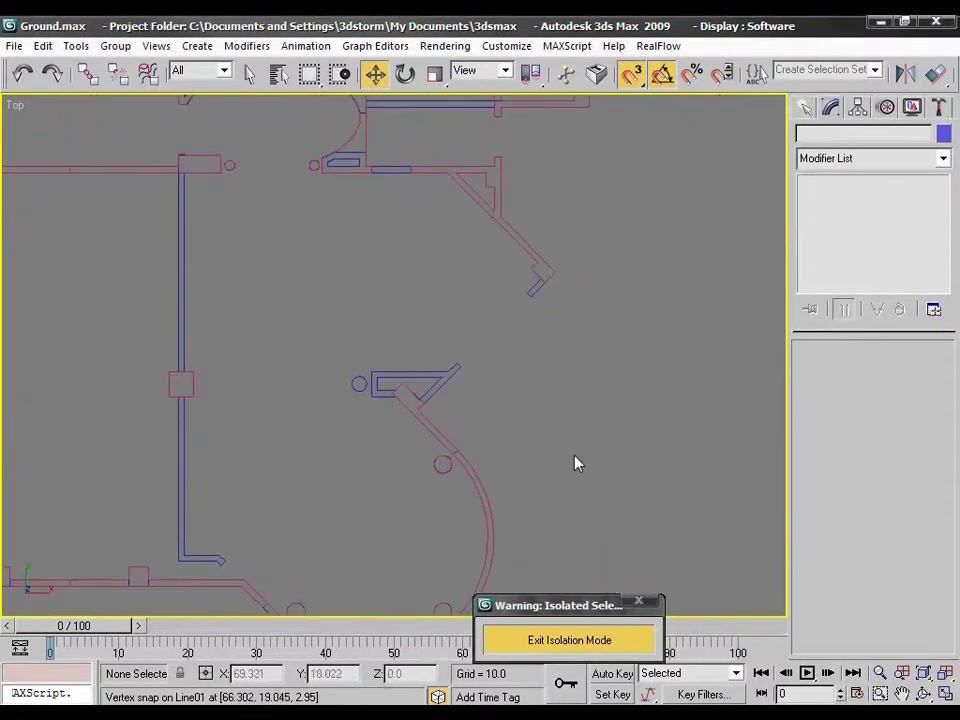
scroll(467, 386, up, 1)
scroll(439, 332, up, 2)
scroll(424, 343, down, 3)
scroll(445, 361, down, 2)
mouse_move(445, 361)
middle_down()
mouse_move(628, 455)
mouse_move(632, 343)
mouse_move(677, 388)
middle_up()
mouse_move(523, 373)
middle_down()
mouse_move(457, 313)
mouse_move(396, 360)
mouse_move(397, 335)
middle_up()
scroll(457, 313, up, 3)
scroll(435, 306, up, 2)
scroll(396, 335, down, 3)
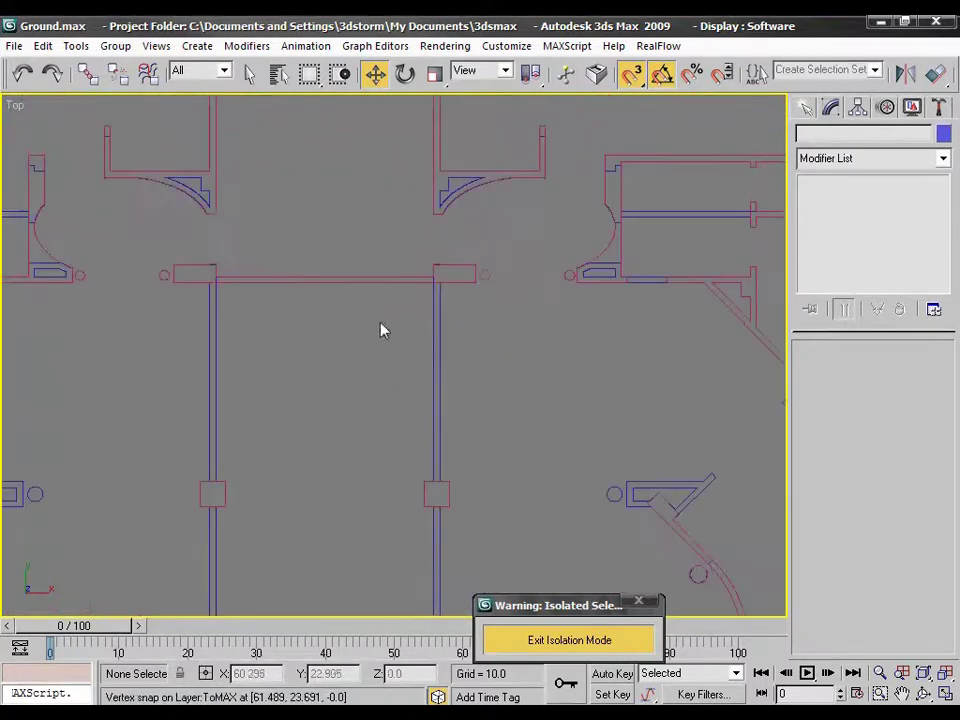
click(307, 283)
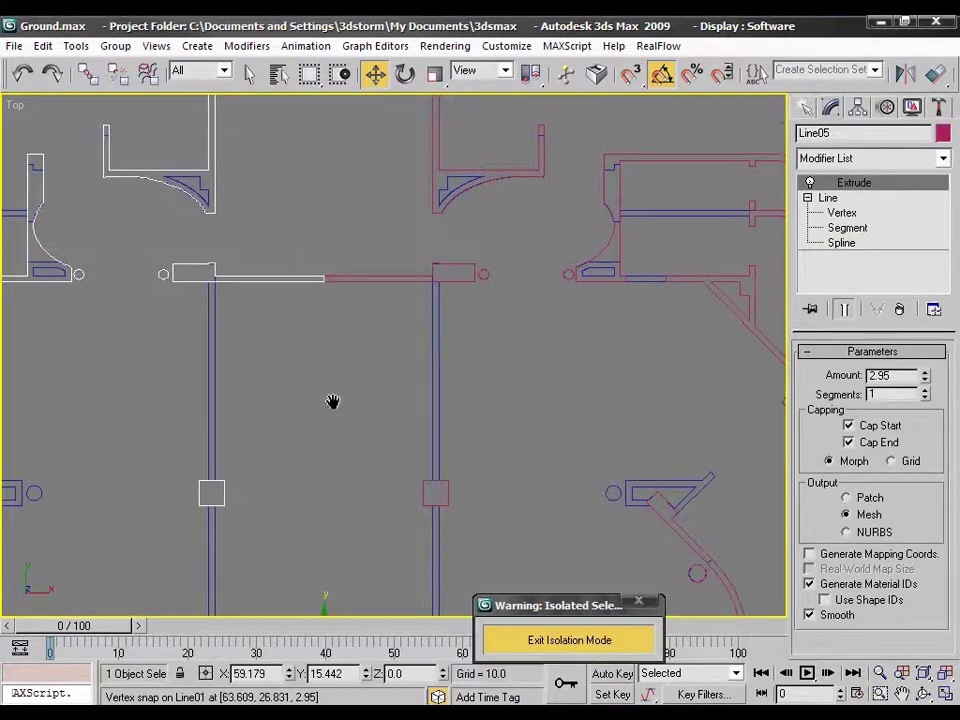
middle_drag(332, 401, 414, 307)
drag(432, 575, 398, 549)
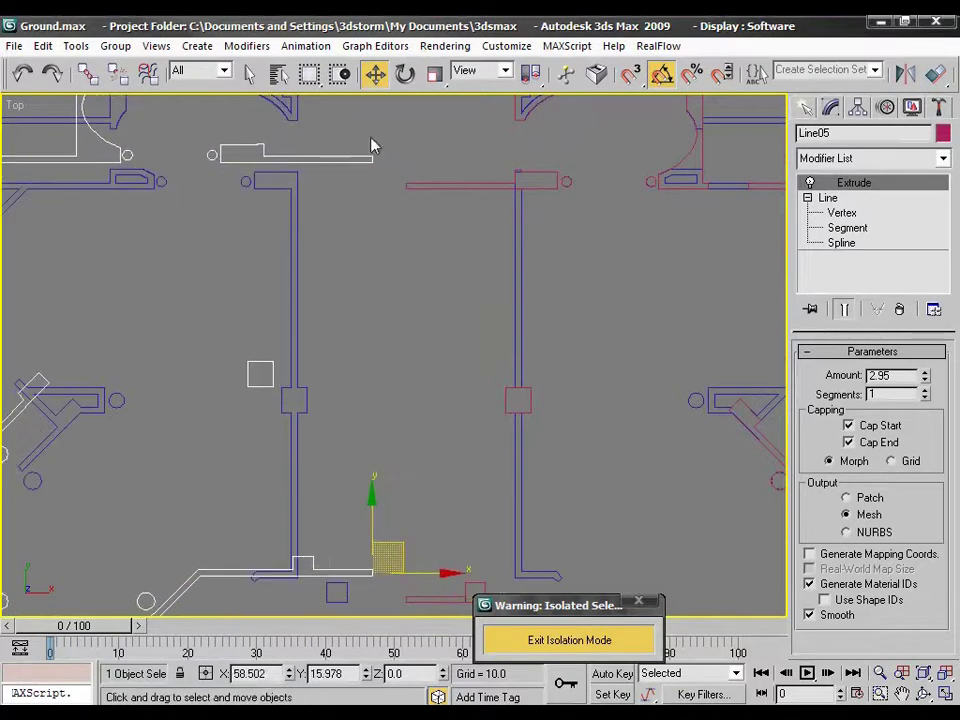
key(ctrl+z)
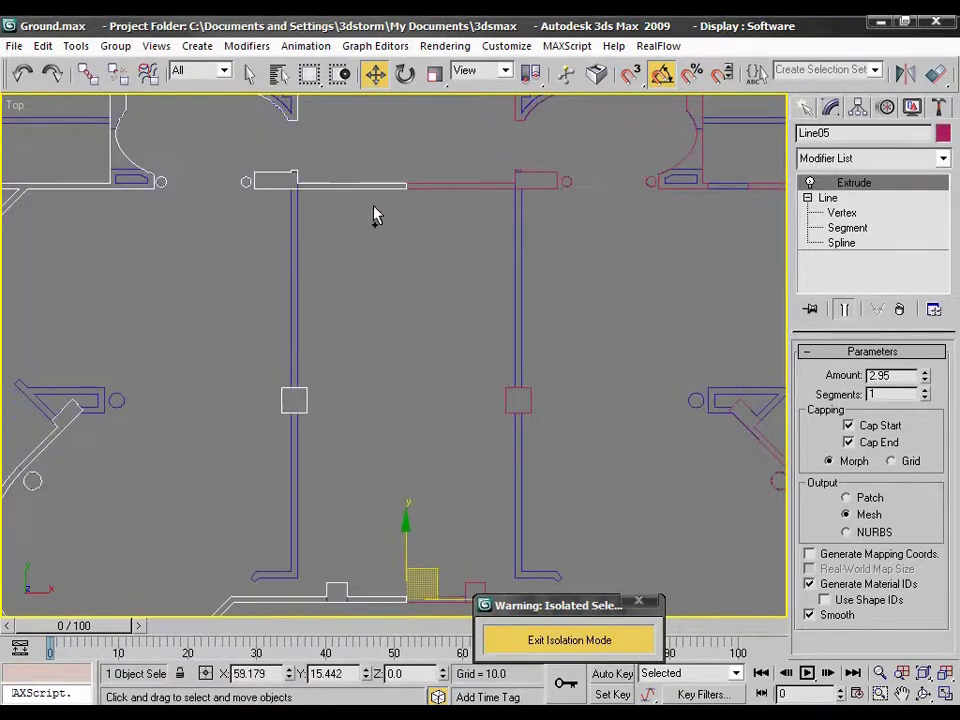
click(558, 308)
middle_drag(559, 221, 364, 343)
scroll(341, 285, up, 3)
scroll(339, 279, up, 2)
scroll(333, 271, up, 2)
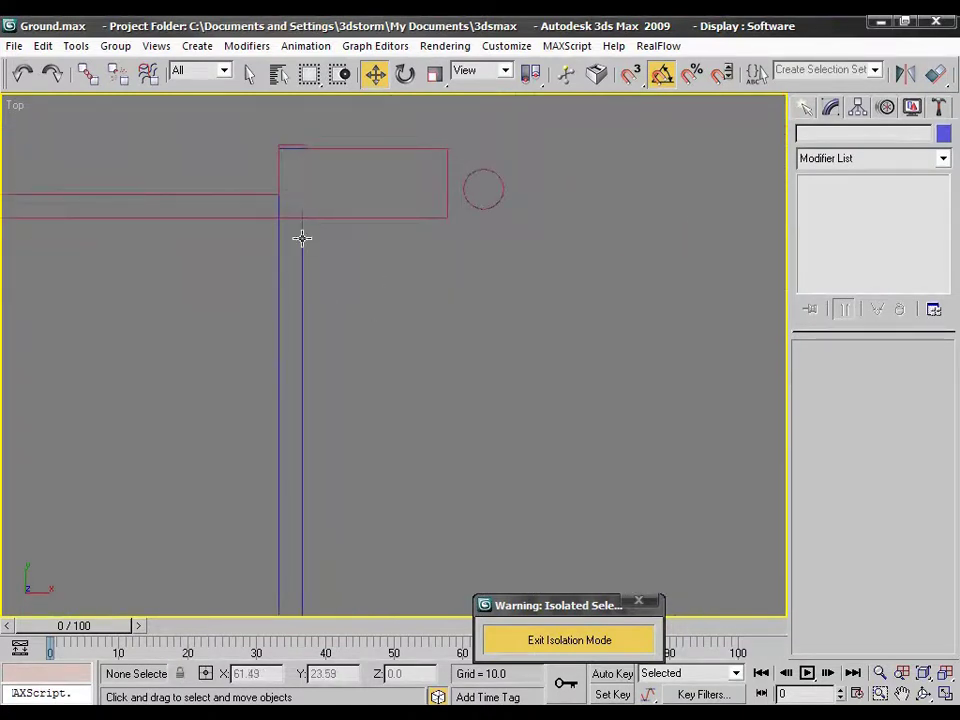
click(302, 238)
click(350, 217)
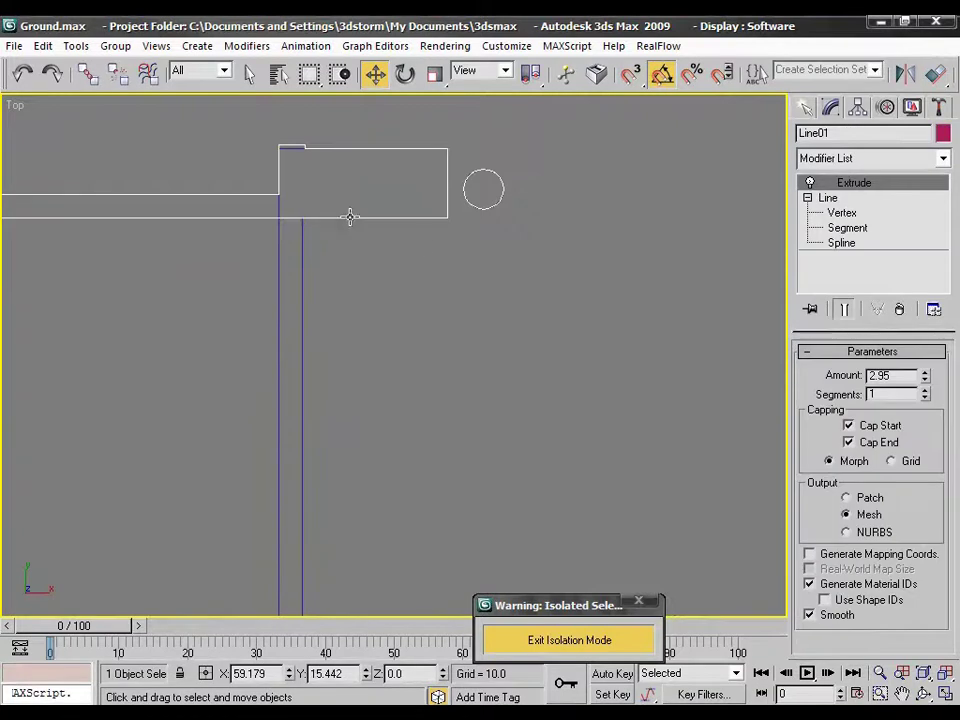
Step: At Line01's vertex level, delete the two vertices at the wall rectangle's right end
click(842, 214)
middle_drag(339, 214, 409, 328)
scroll(409, 328, up, 2)
middle_drag(381, 231, 425, 466)
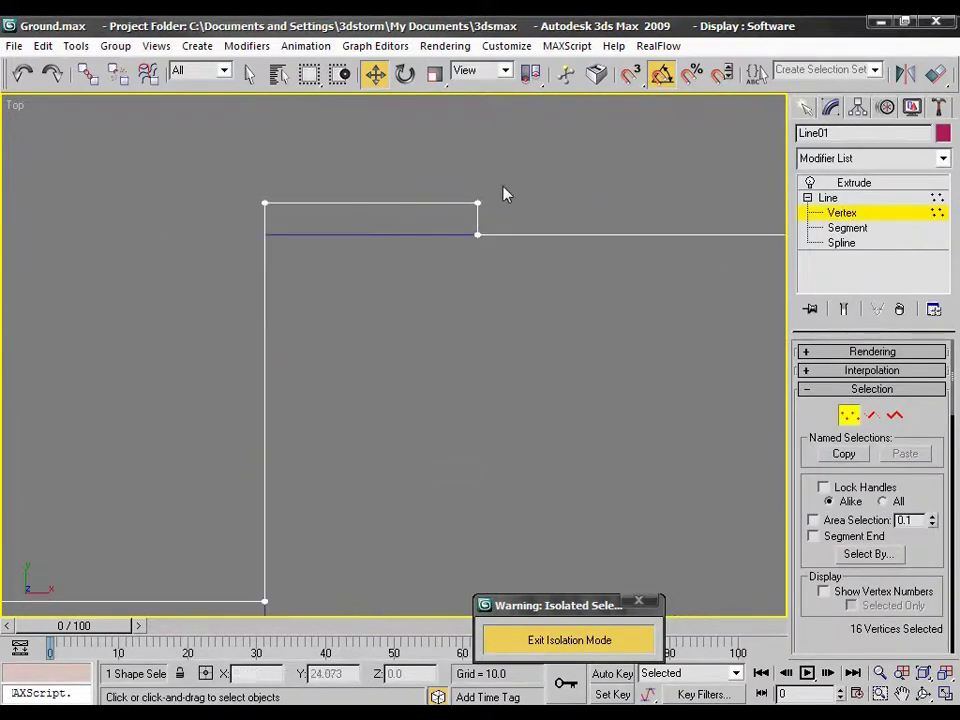
drag(505, 181, 441, 296)
key(Delete)
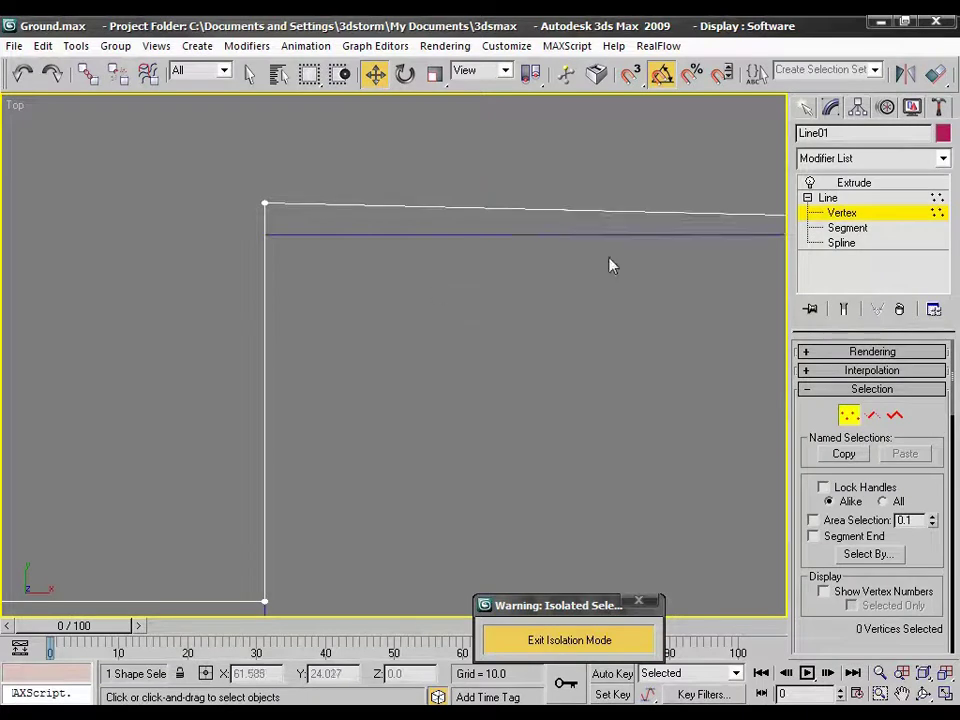
Step: Snap the top-left vertex onto the wall line and the corner vertex onto the lower line
drag(274, 174, 259, 219)
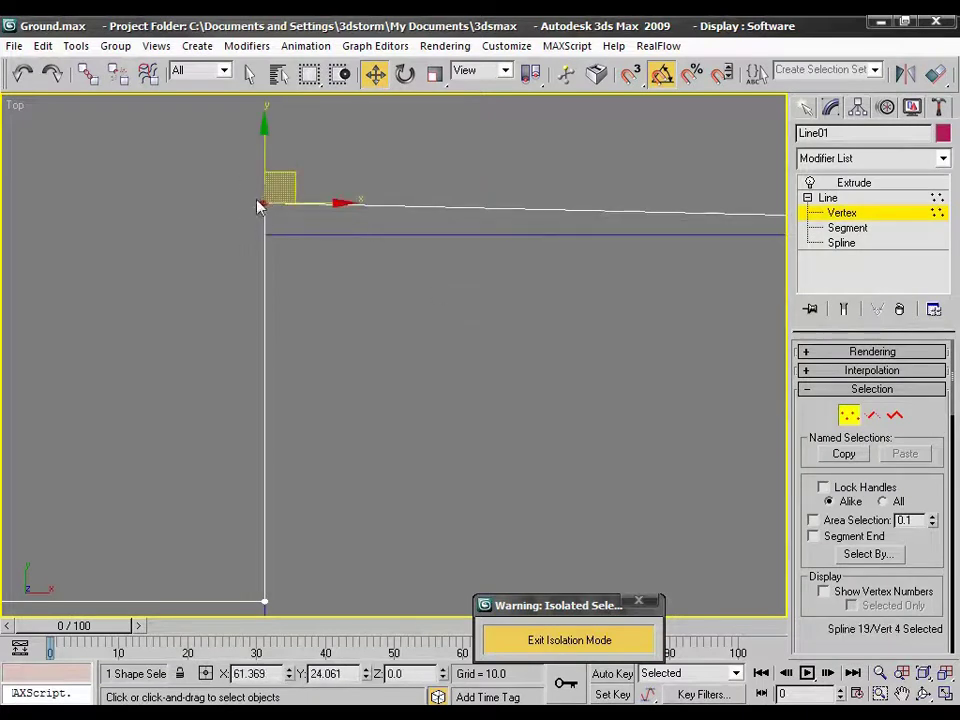
click(267, 204)
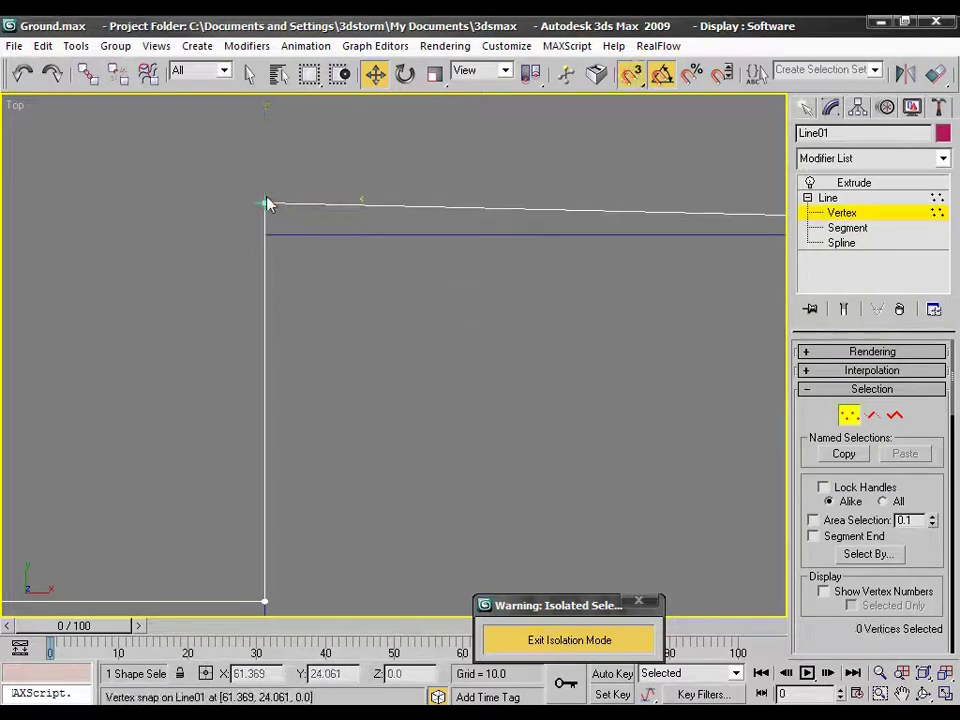
drag(264, 203, 265, 235)
mouse_move(489, 293)
middle_down()
mouse_move(522, 441)
mouse_move(514, 317)
middle_up()
Step: Zoom across the plan and select the two vertices at the wall joint
scroll(400, 386, down, 2)
scroll(407, 375, up, 2)
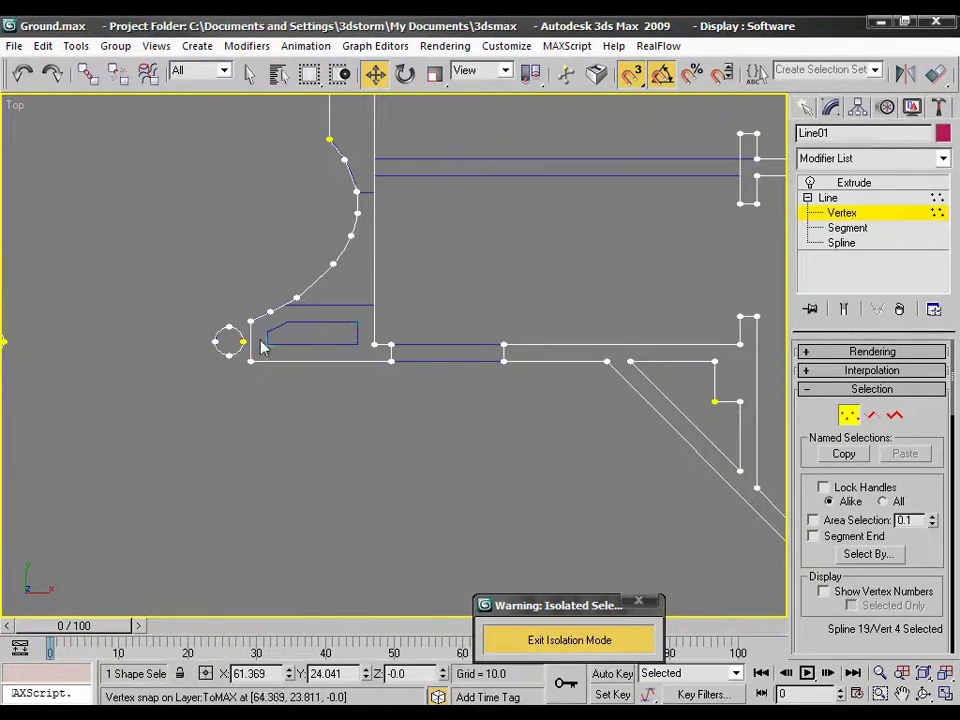
mouse_move(544, 437)
middle_down()
mouse_move(487, 408)
mouse_move(452, 333)
mouse_move(454, 343)
middle_up()
scroll(398, 360, down, 1)
scroll(430, 410, down, 1)
scroll(435, 415, down, 2)
scroll(490, 440, up, 5)
scroll(497, 432, up, 3)
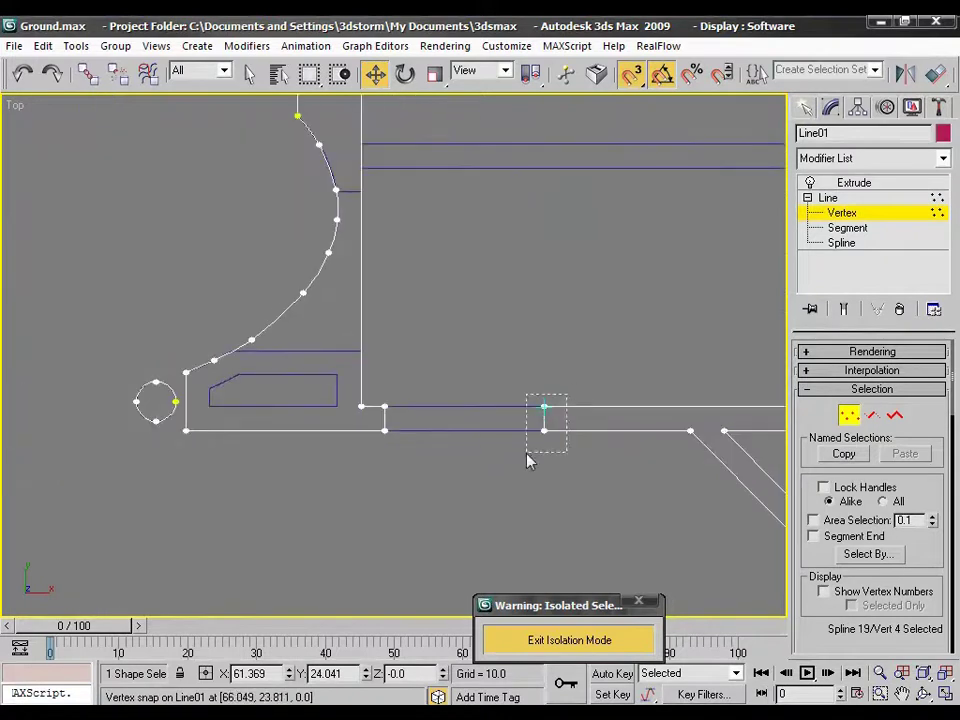
drag(528, 456, 540, 457)
Step: Reselect Line01 and check the segments around the wall opening before returning to vertices
key(2)
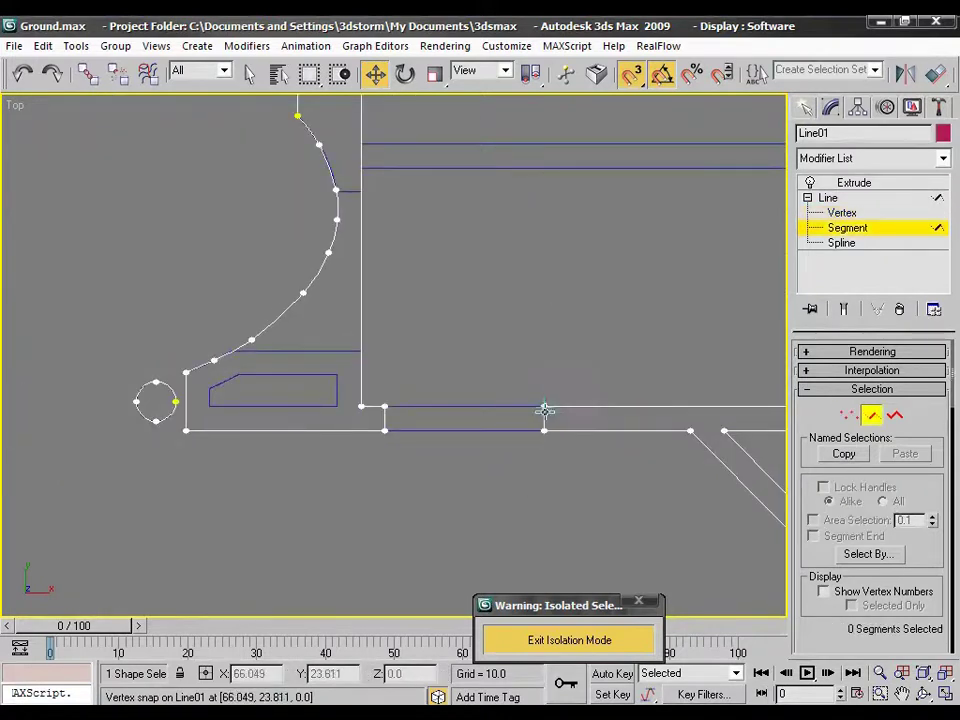
drag(577, 373, 379, 478)
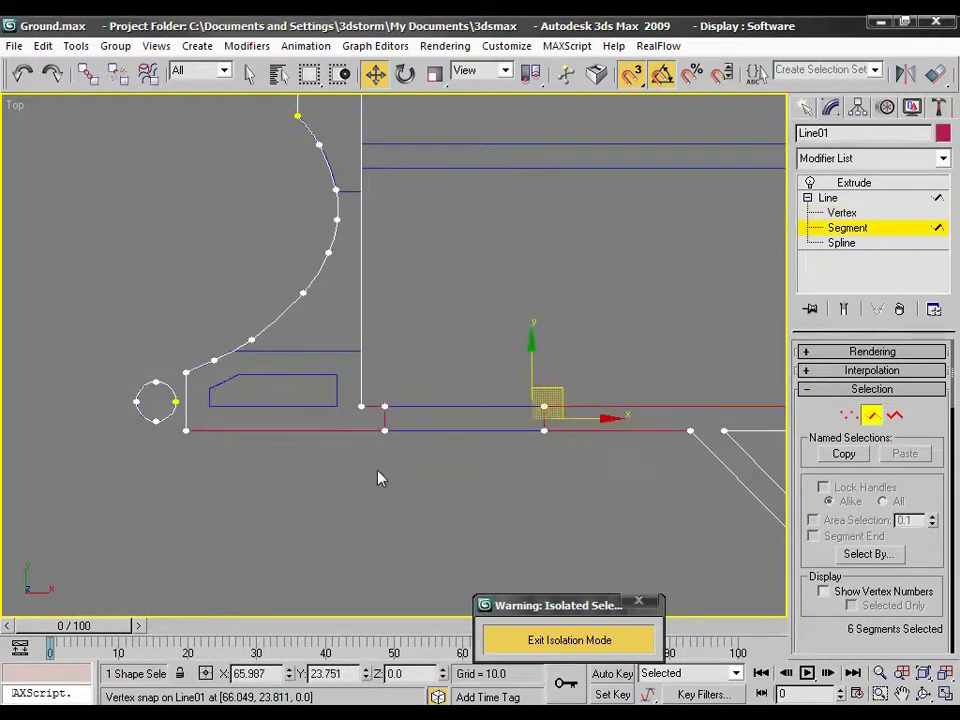
key(2)
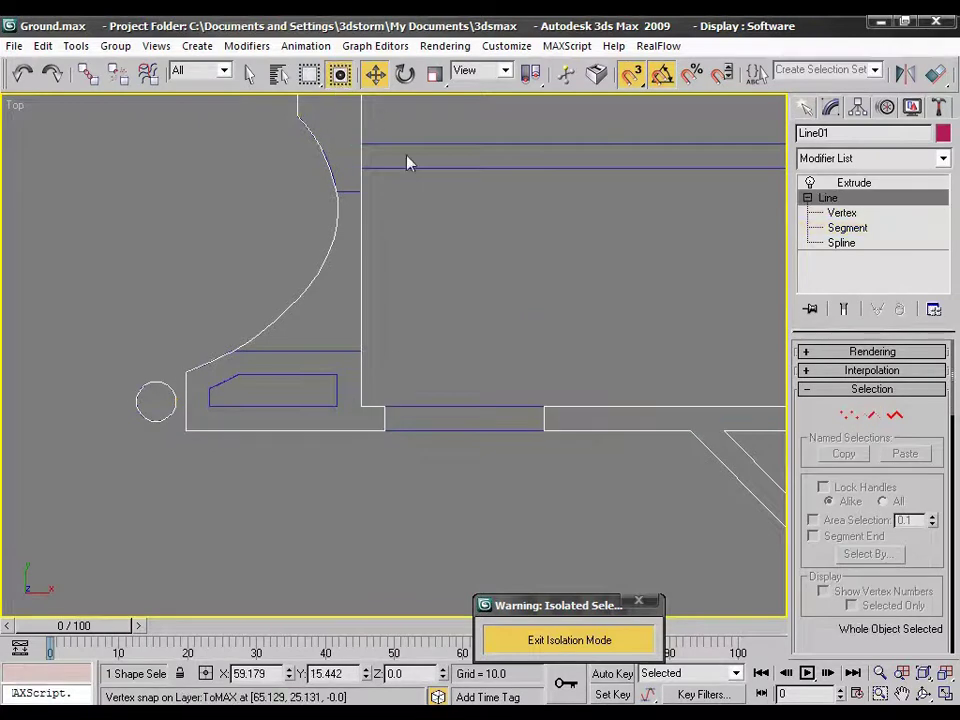
drag(434, 470, 430, 472)
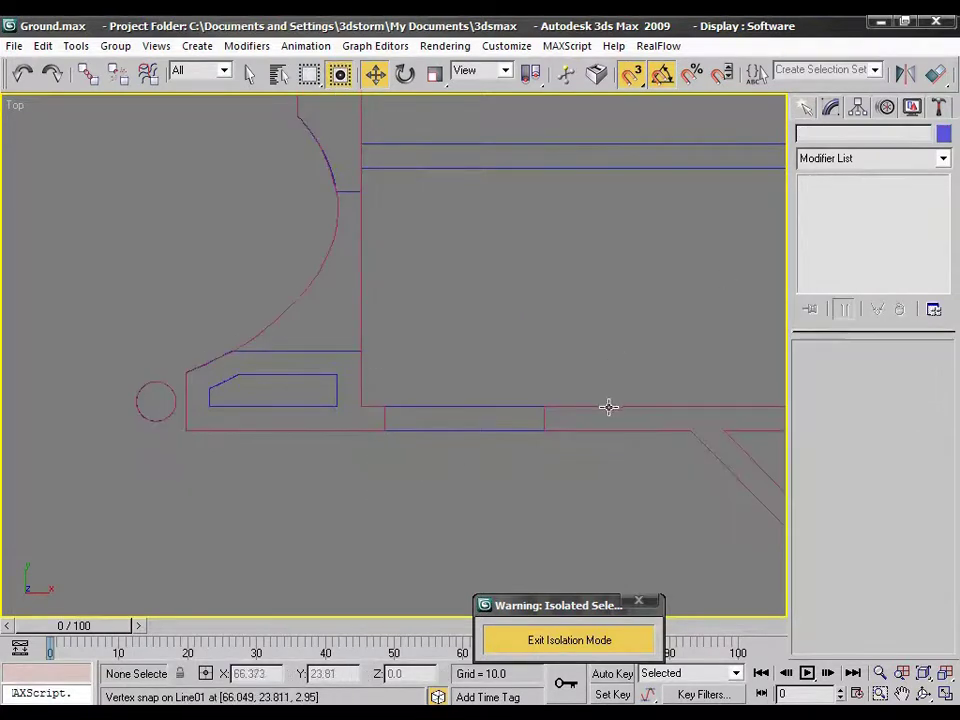
click(543, 420)
click(846, 228)
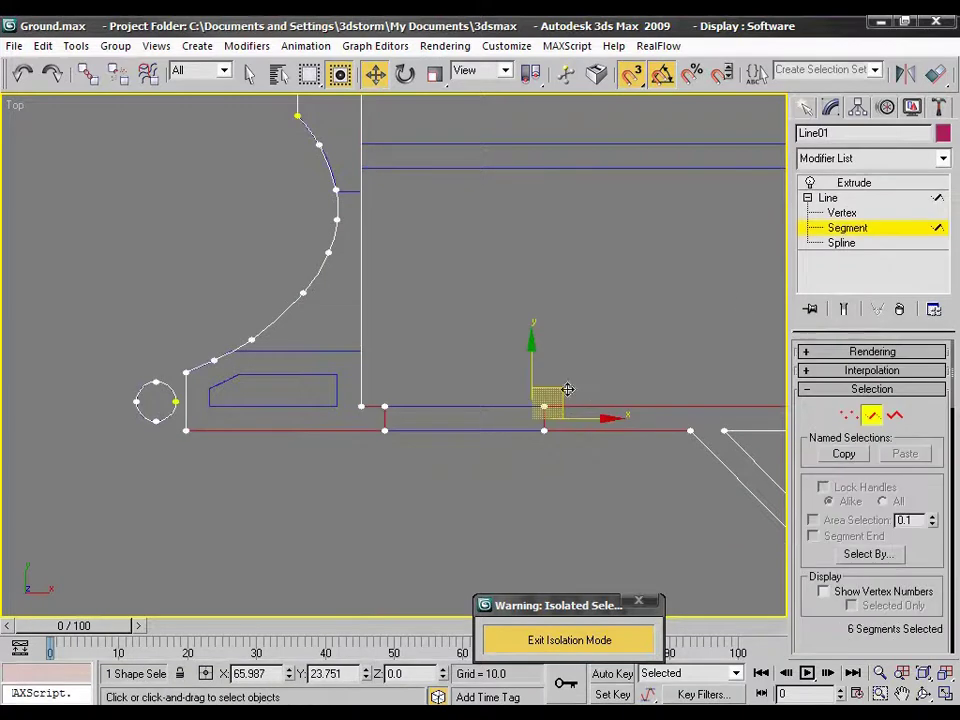
drag(369, 496, 370, 497)
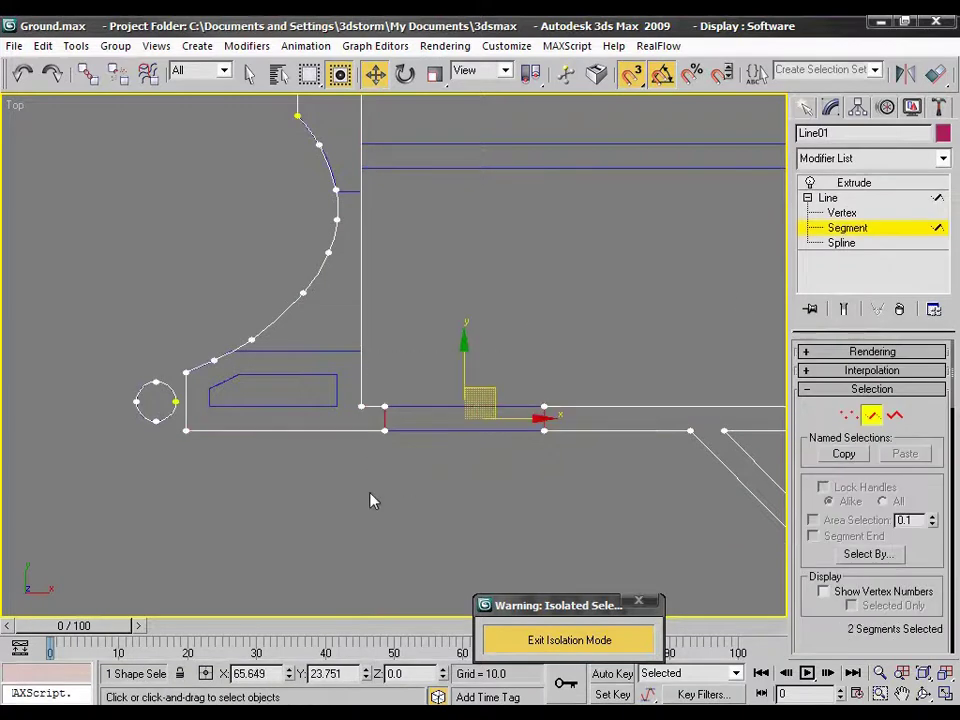
click(533, 513)
click(842, 213)
Step: Window-select the two overlapping junction vertices and weld them
mouse_move(525, 395)
mouse_down()
mouse_move(555, 445)
mouse_move(385, 406)
mouse_move(378, 472)
mouse_up()
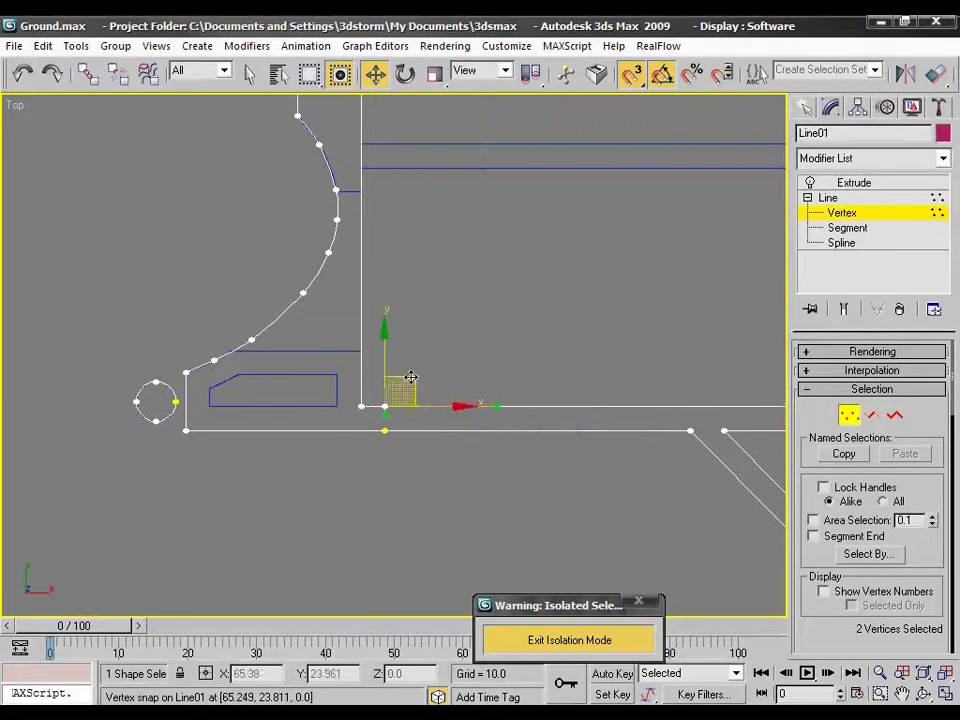
scroll(812, 540, down, 5)
scroll(830, 530, down, 3)
scroll(840, 525, down, 3)
scroll(855, 515, down, 2)
click(835, 507)
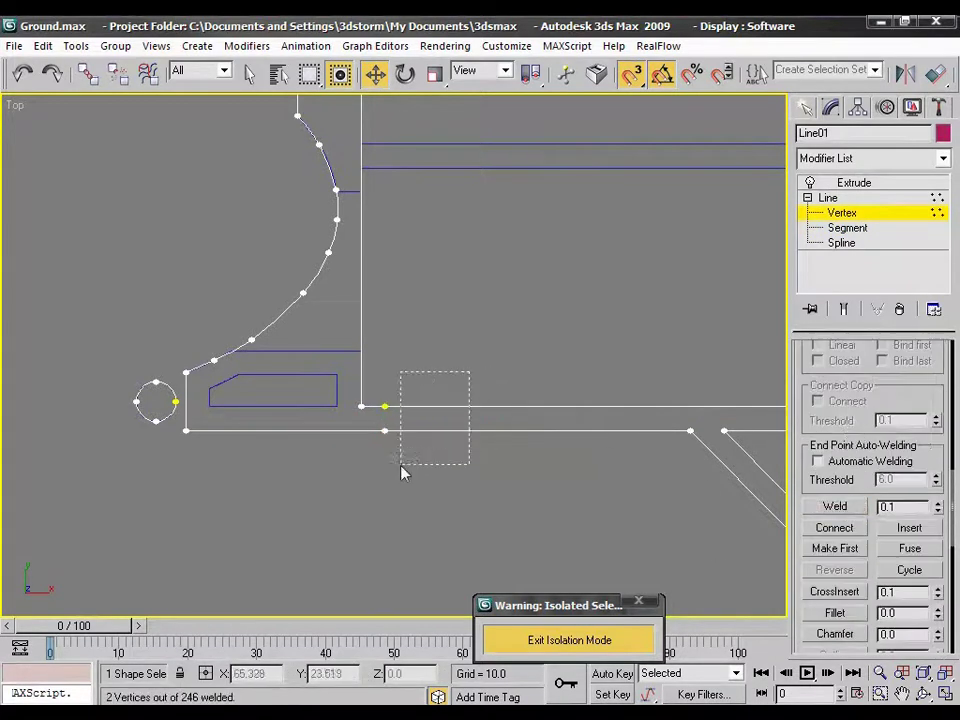
Step: Pan to the upper walls and snap a stray vertex down onto the wall corner
scroll(495, 452, down, 3)
middle_drag(497, 446, 266, 449)
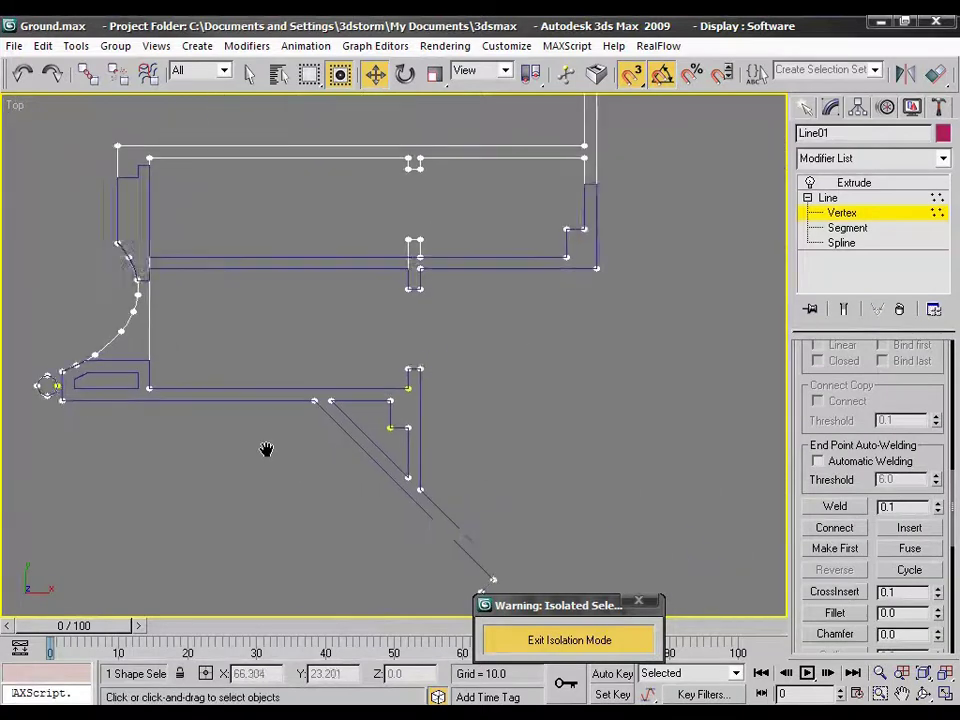
mouse_move(450, 321)
middle_down()
mouse_move(617, 407)
mouse_move(640, 474)
middle_up()
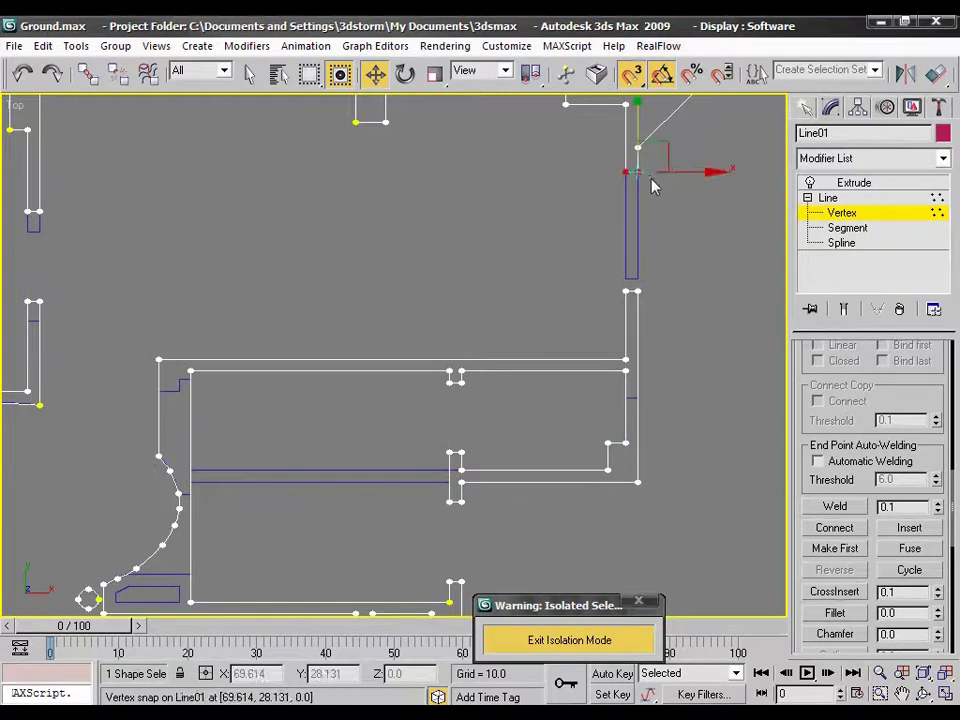
drag(661, 220, 631, 279)
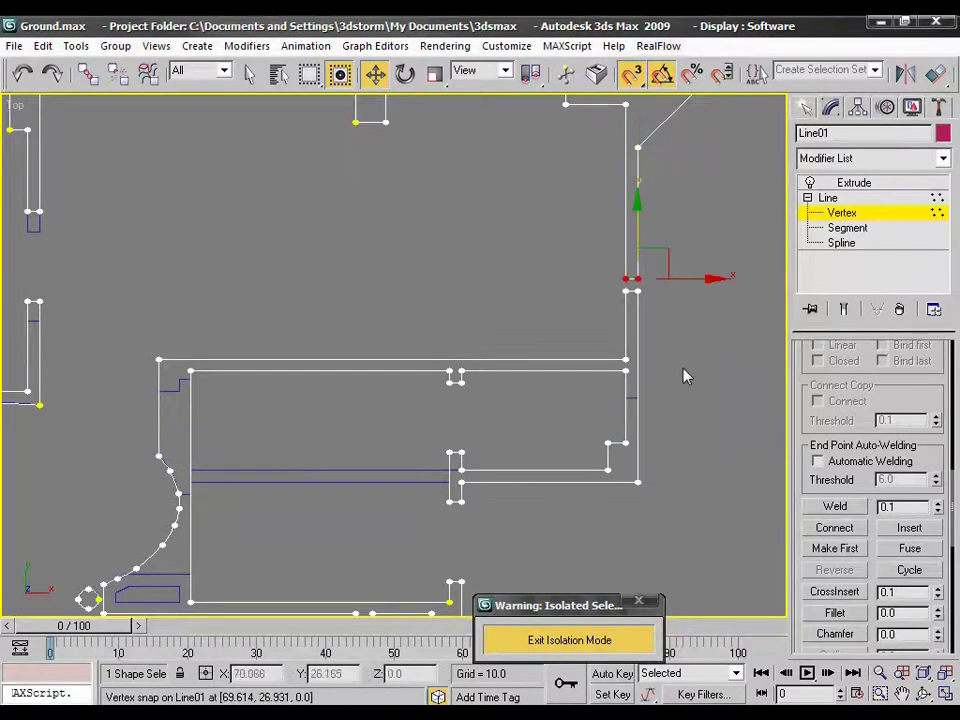
Step: Maximize the Perspective view, orbit to review the walls, and return to Extrude
key(alt+w)
key(alt+w)
mouse_move(690, 491)
alt+middle_down()
mouse_move(611, 463)
mouse_move(607, 420)
alt+middle_up()
scroll(537, 347, up, 4)
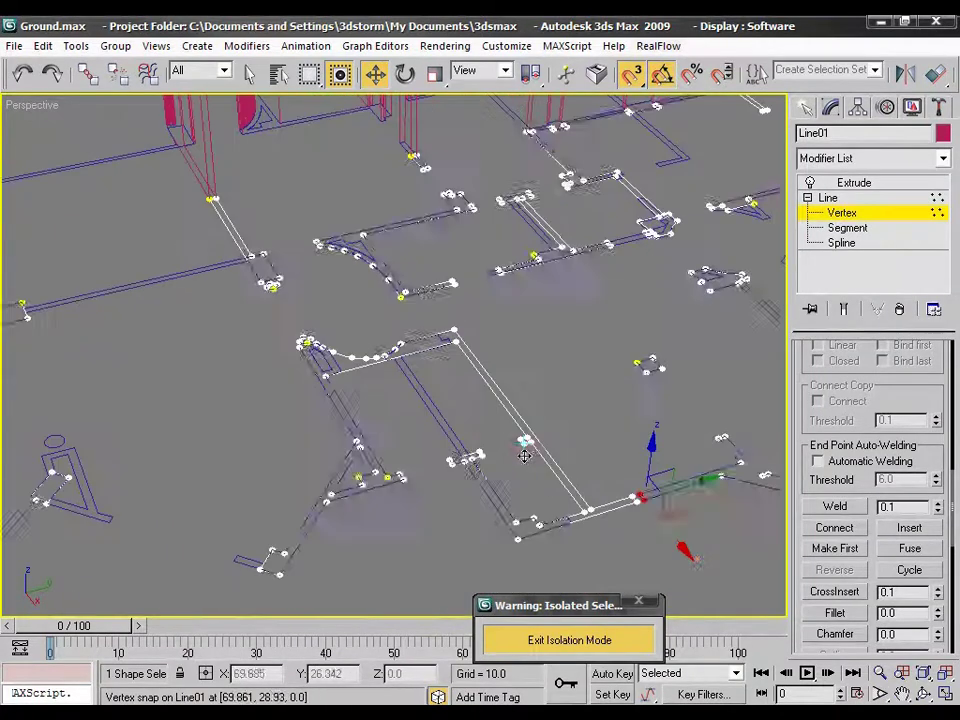
scroll(420, 360, up, 2)
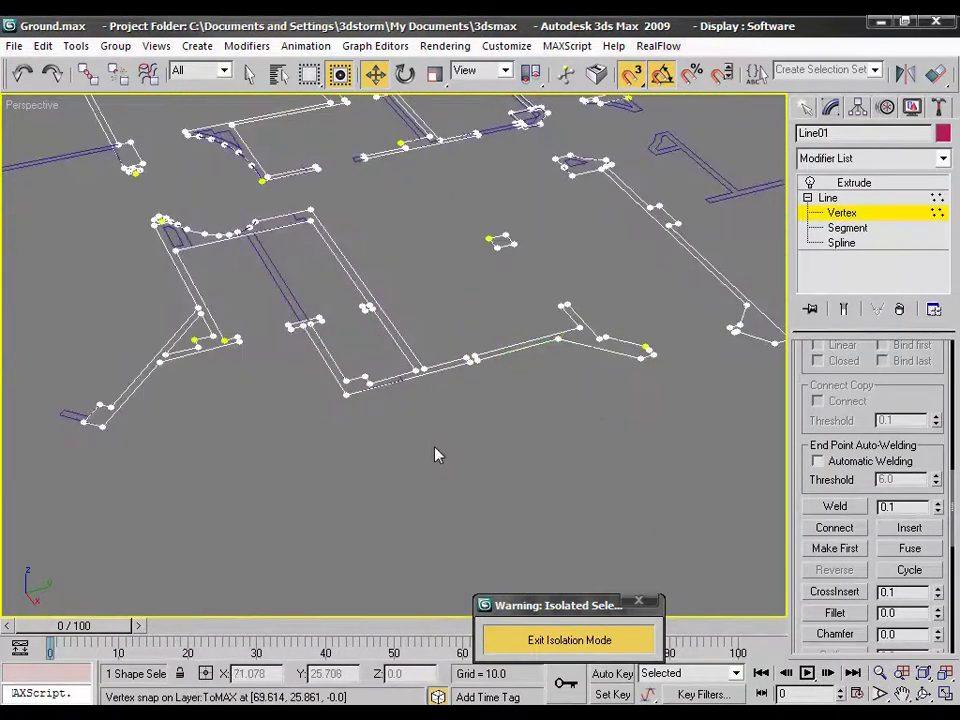
click(806, 107)
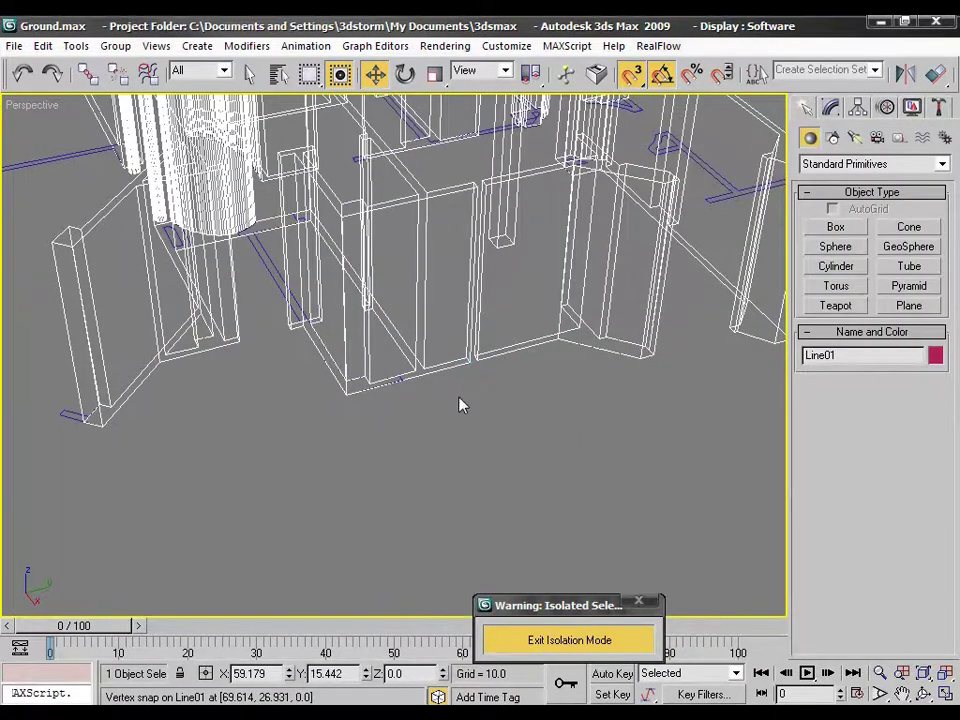
Step: Return to a maximized Top view framed on the diagonal wall end
scroll(460, 406, down, 2)
mouse_move(469, 444)
middle_down()
mouse_move(567, 502)
mouse_move(608, 506)
mouse_move(581, 510)
mouse_move(583, 538)
mouse_move(600, 537)
middle_up()
key(alt+w)
right_click(334, 317)
key(alt+w)
scroll(507, 347, down, 3)
scroll(530, 368, up, 2)
scroll(546, 366, up, 3)
middle_drag(546, 366, 253, 341)
scroll(417, 363, up, 2)
middle_drag(418, 363, 426, 482)
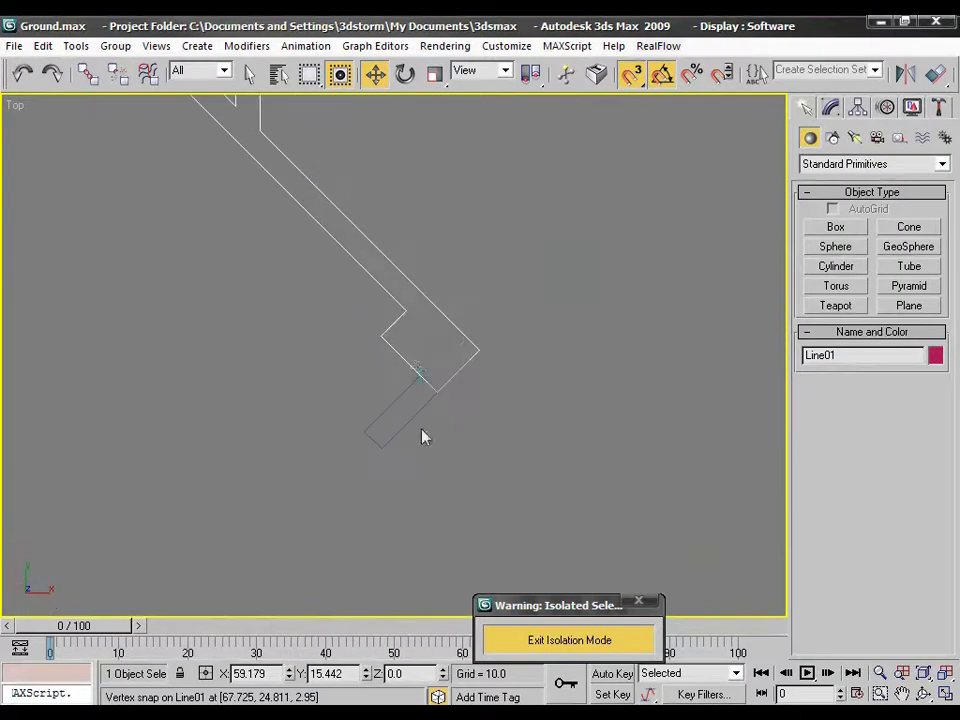
Step: Inspect the ToMAX plan shape's segments around the diagonal wall end
click(417, 372)
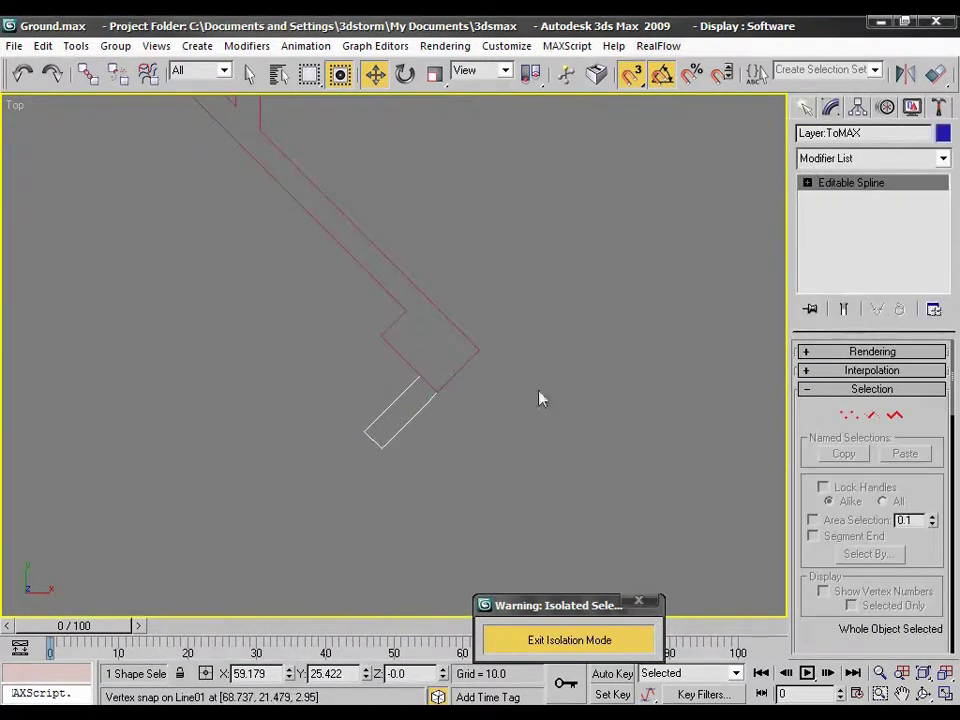
click(872, 414)
click(408, 362)
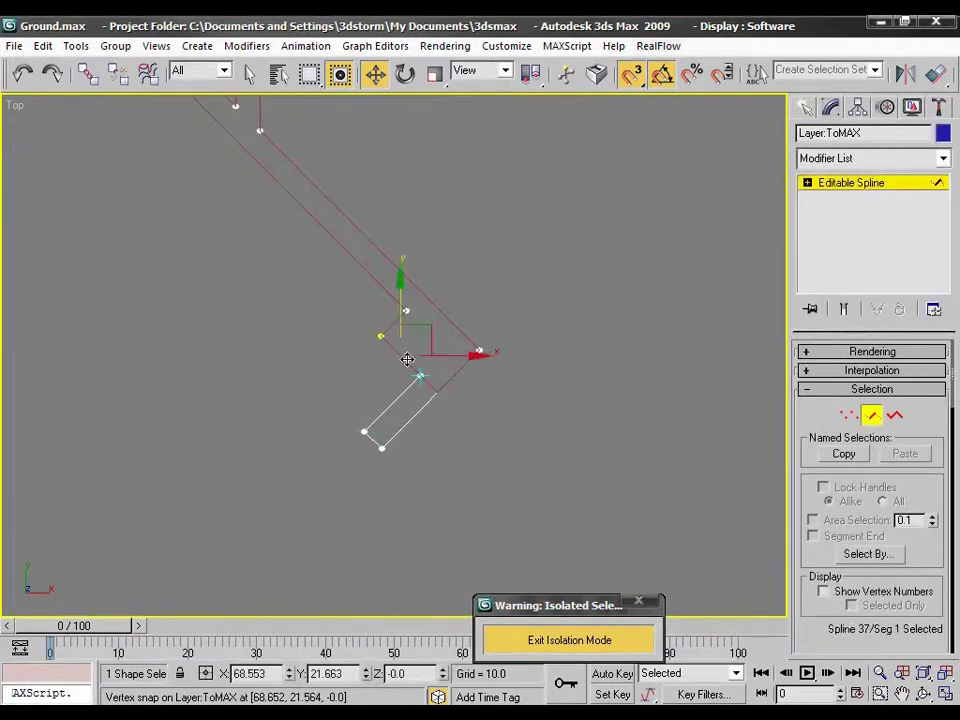
click(807, 183)
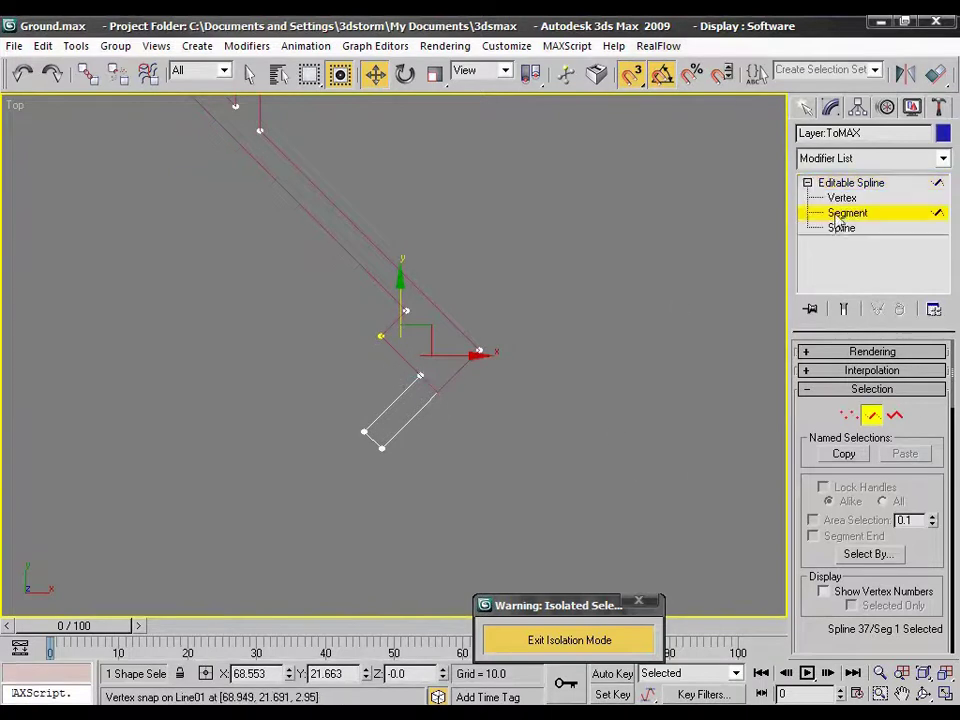
key(2)
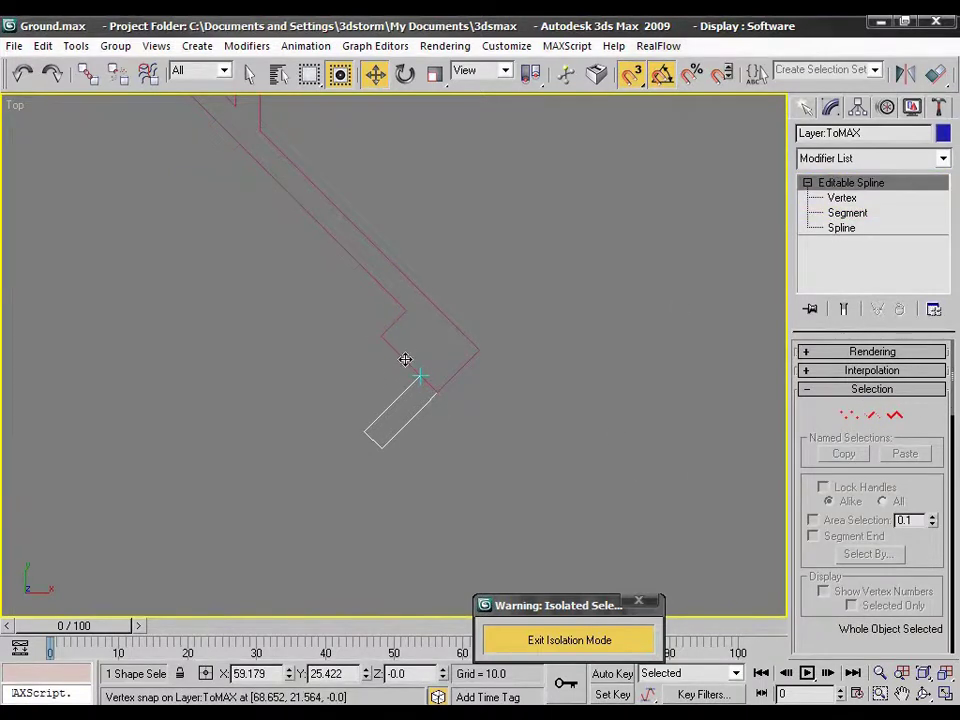
click(405, 359)
click(405, 359)
key(2)
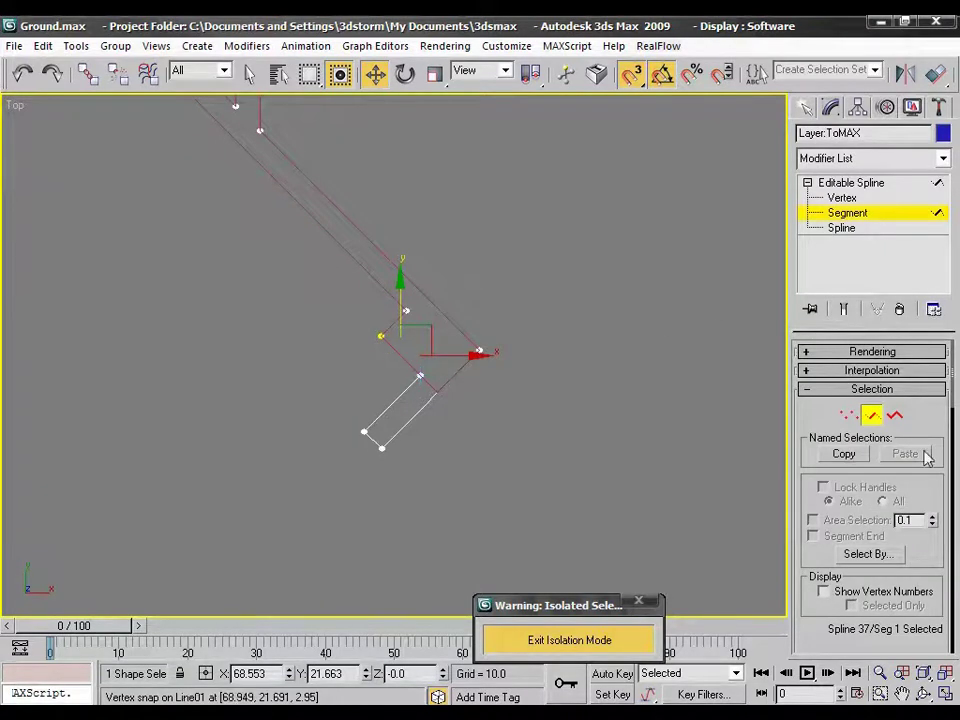
click(519, 369)
drag(519, 369, 326, 471)
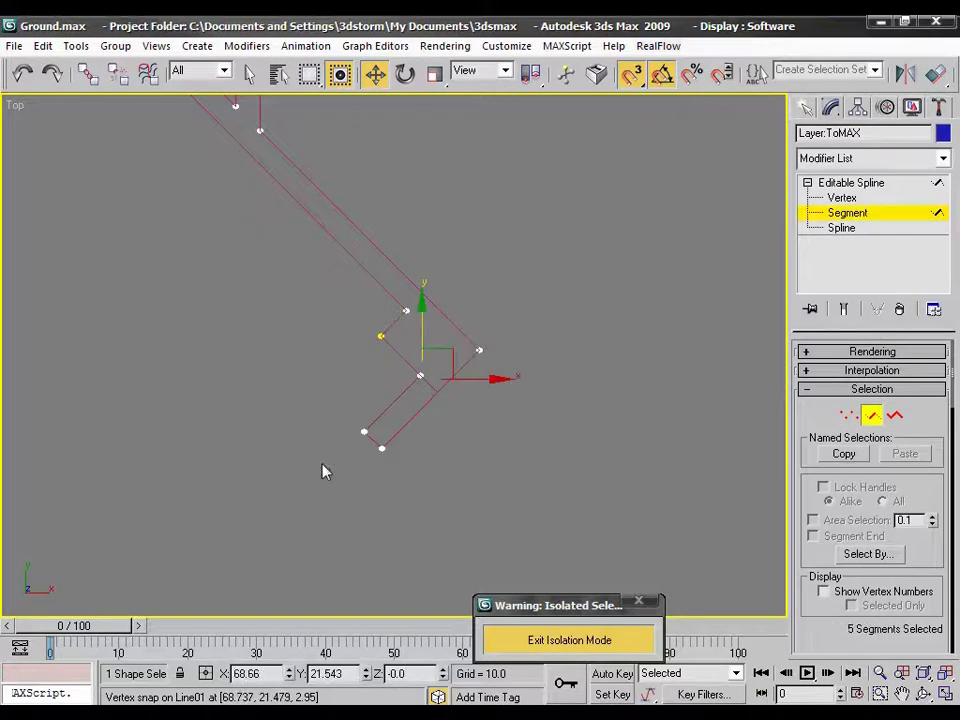
click(716, 266)
click(803, 107)
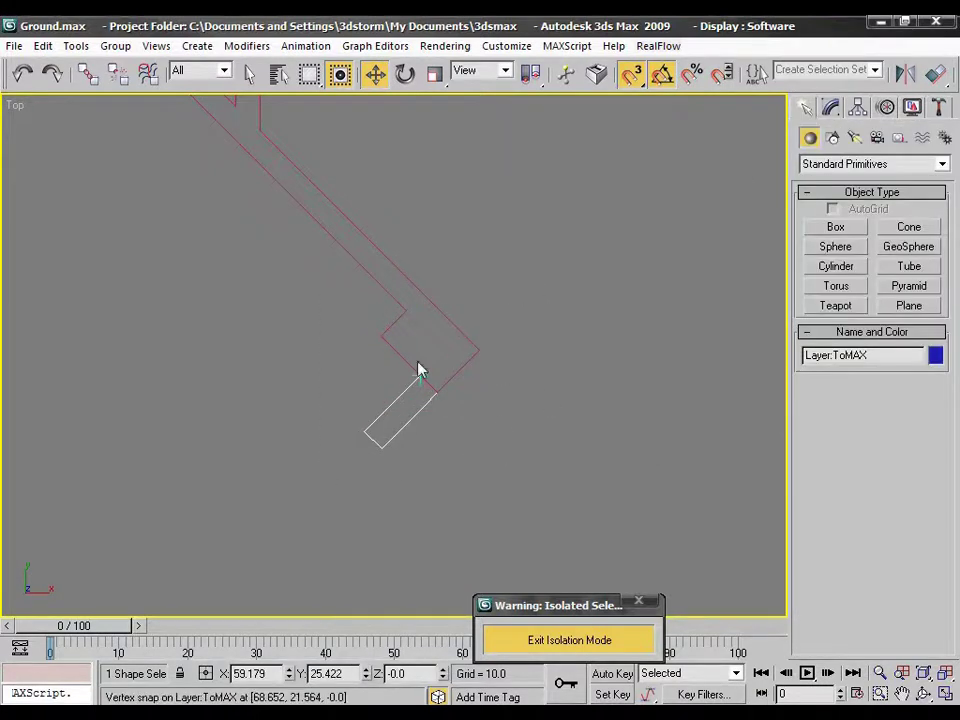
Step: Divide Line01's short segment at the diagonal wall end into three
click(409, 367)
right_click(644, 347)
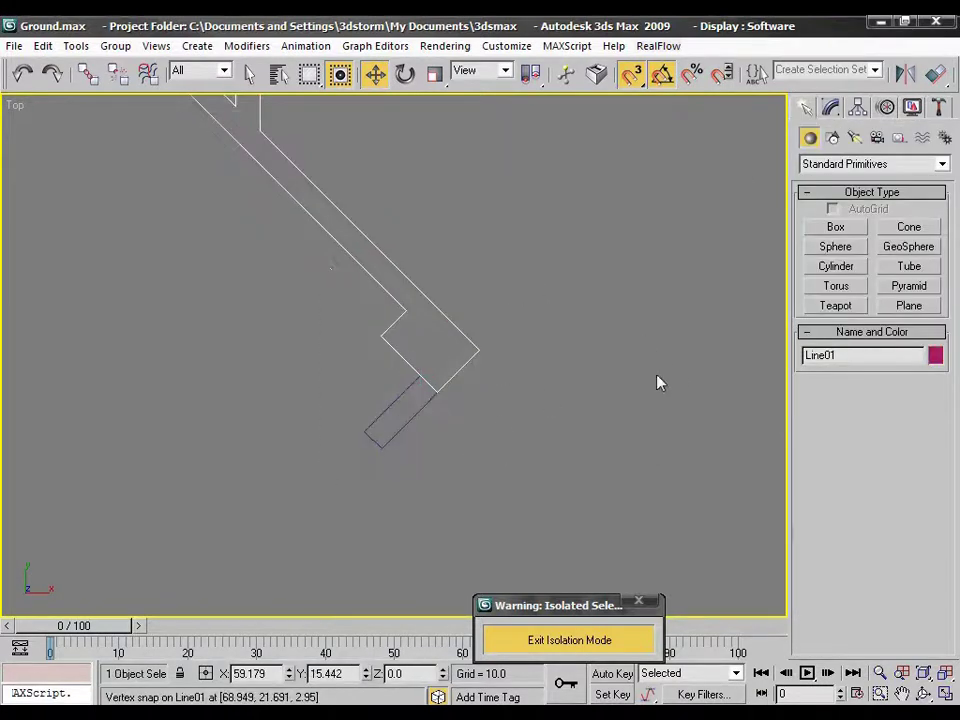
click(409, 371)
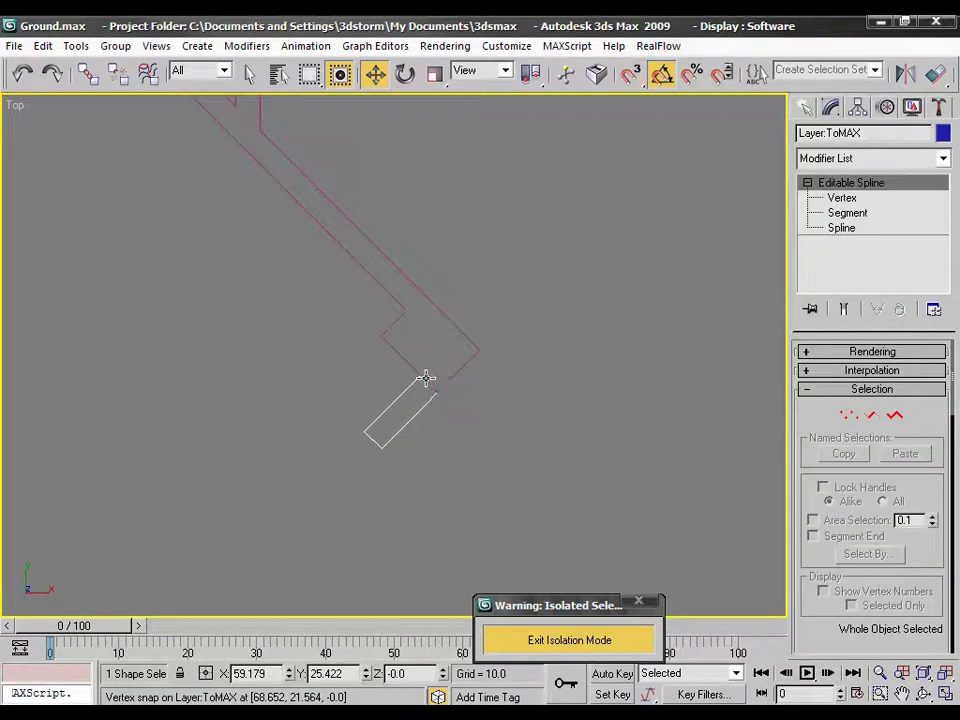
click(426, 387)
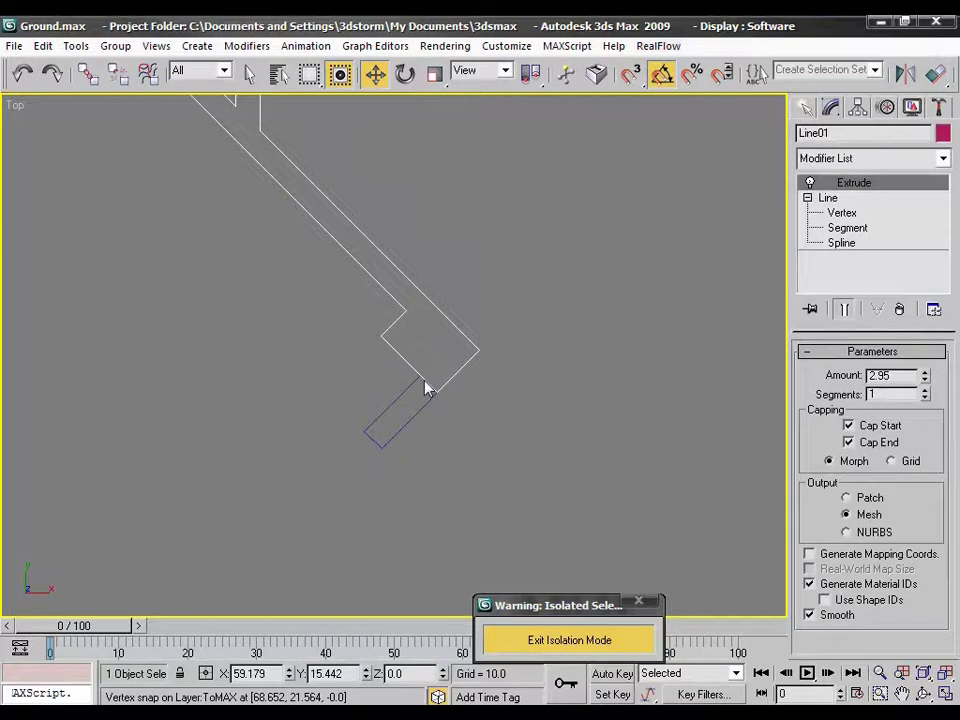
click(847, 228)
click(415, 371)
scroll(872, 590, down, 5)
scroll(846, 343, down, 3)
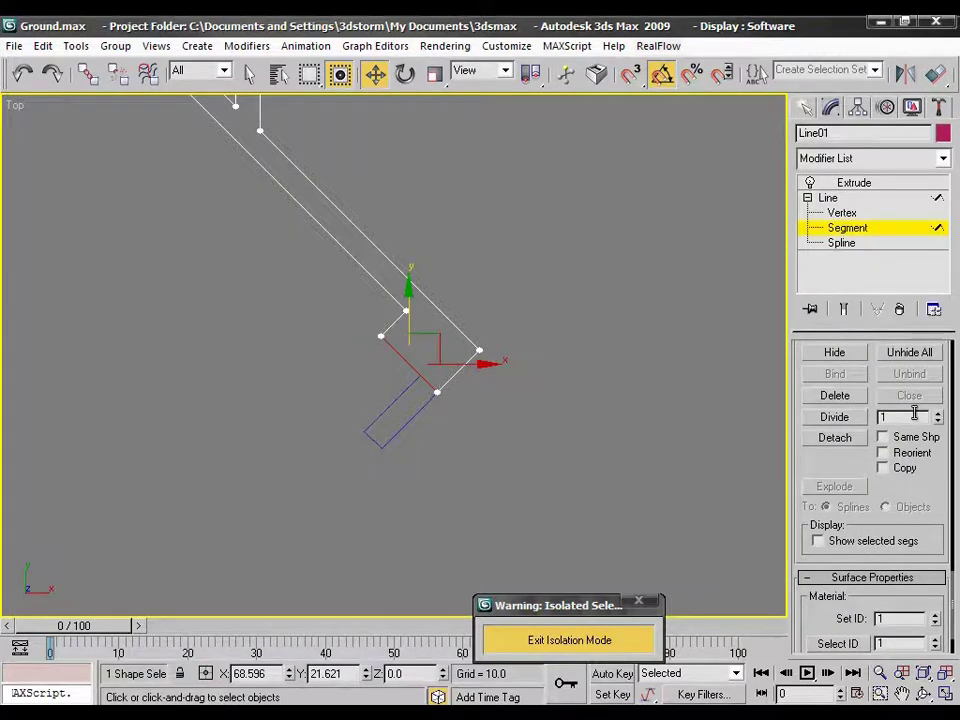
text(2)
click(836, 416)
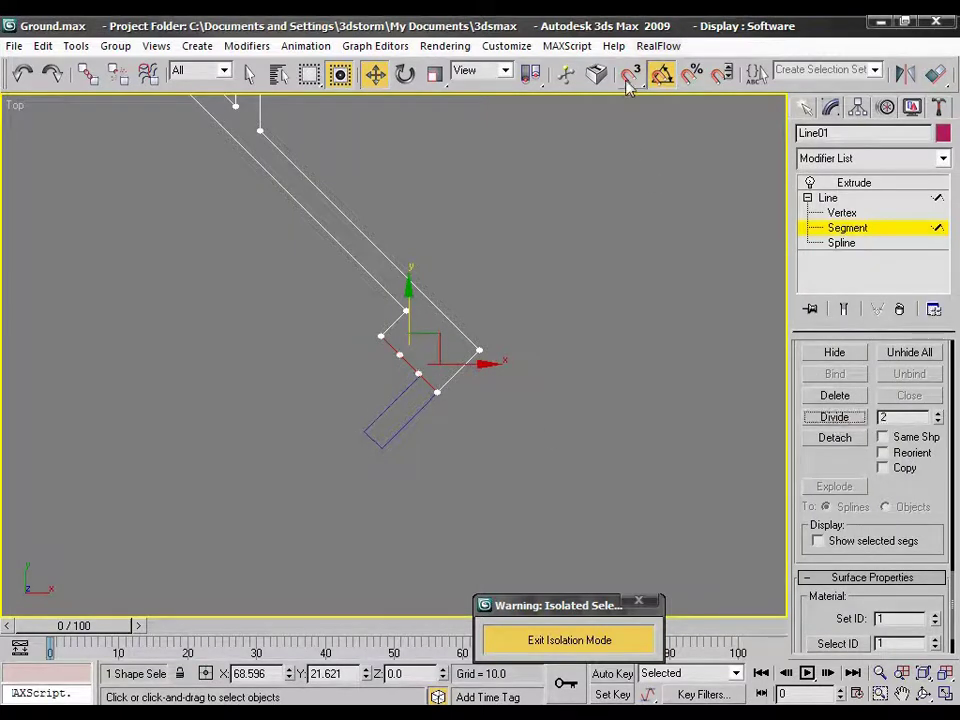
Step: With vertex snap on, snap the new lower corner vertices onto the plan's wall corners
click(628, 82)
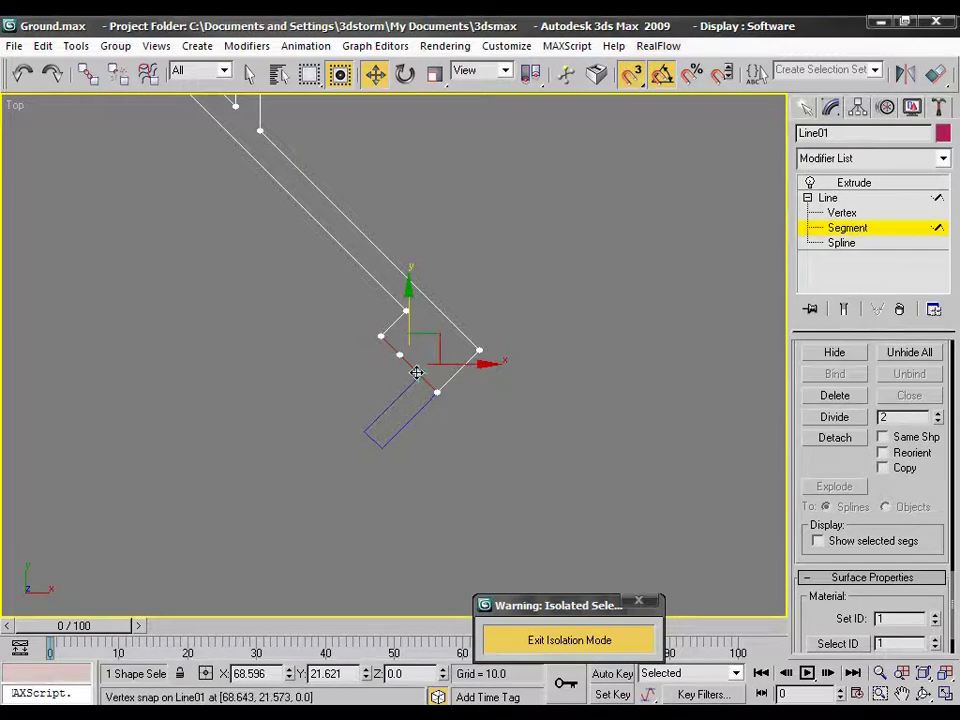
drag(418, 374, 363, 422)
key(ctrl+z)
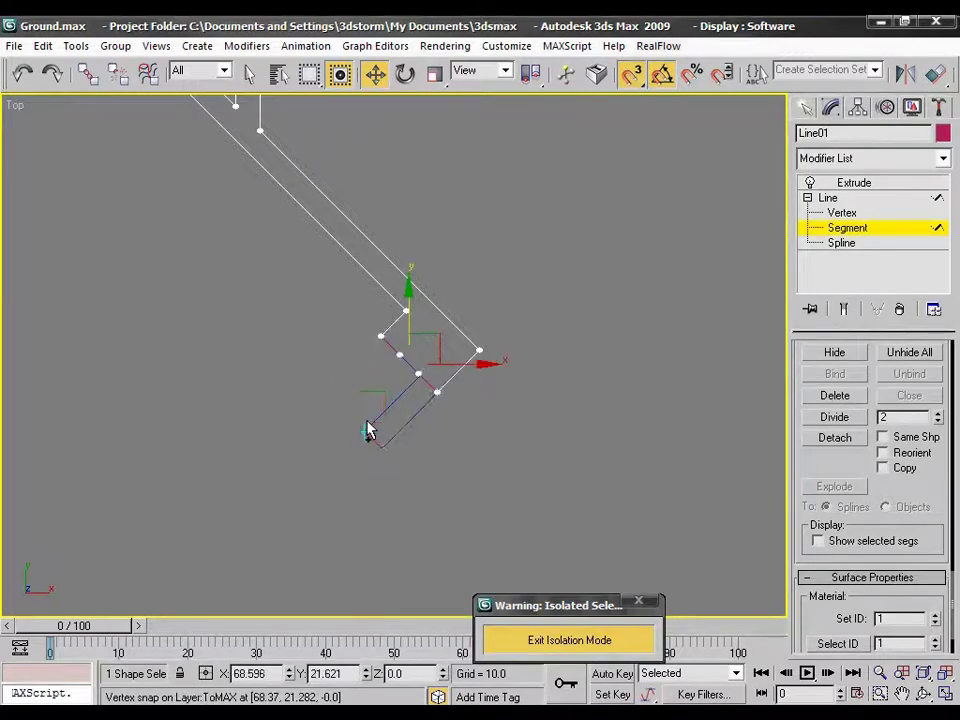
key(1)
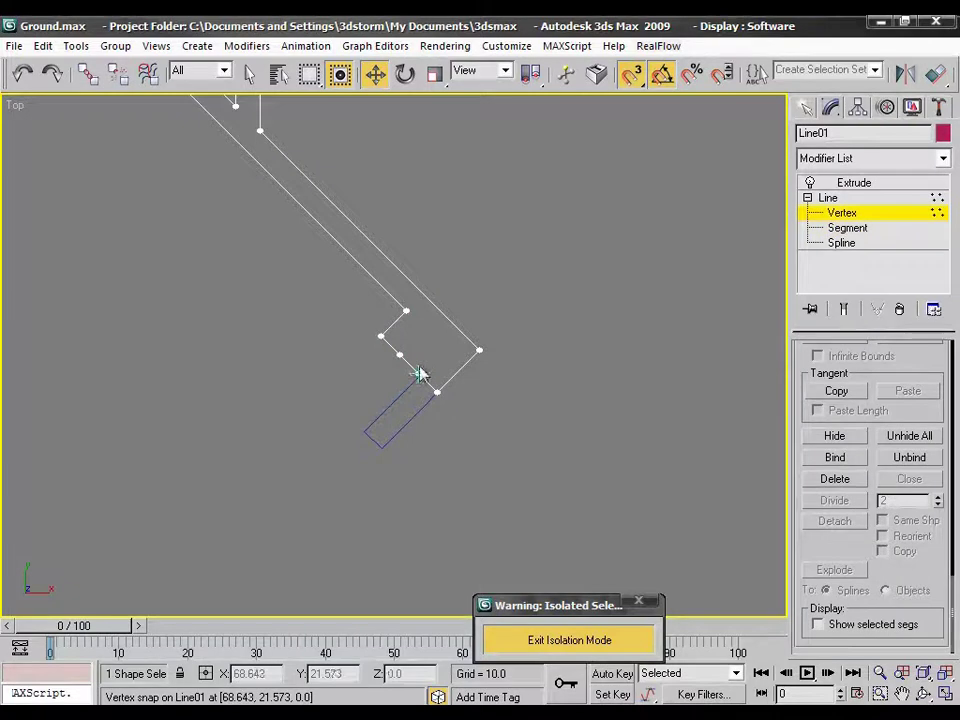
click(422, 374)
drag(422, 374, 445, 428)
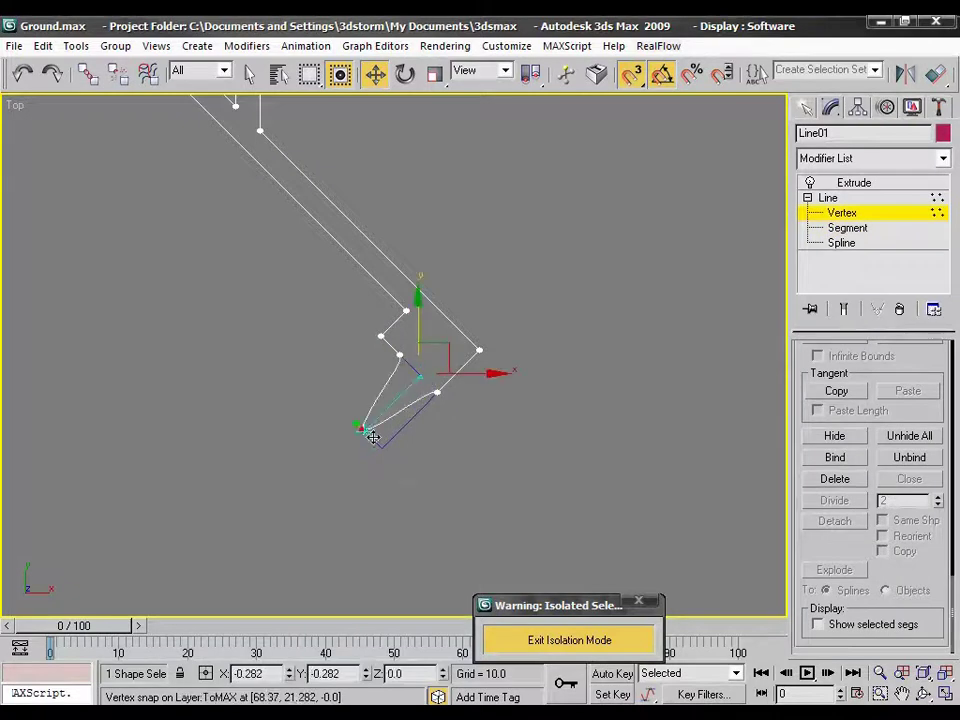
drag(362, 429, 381, 447)
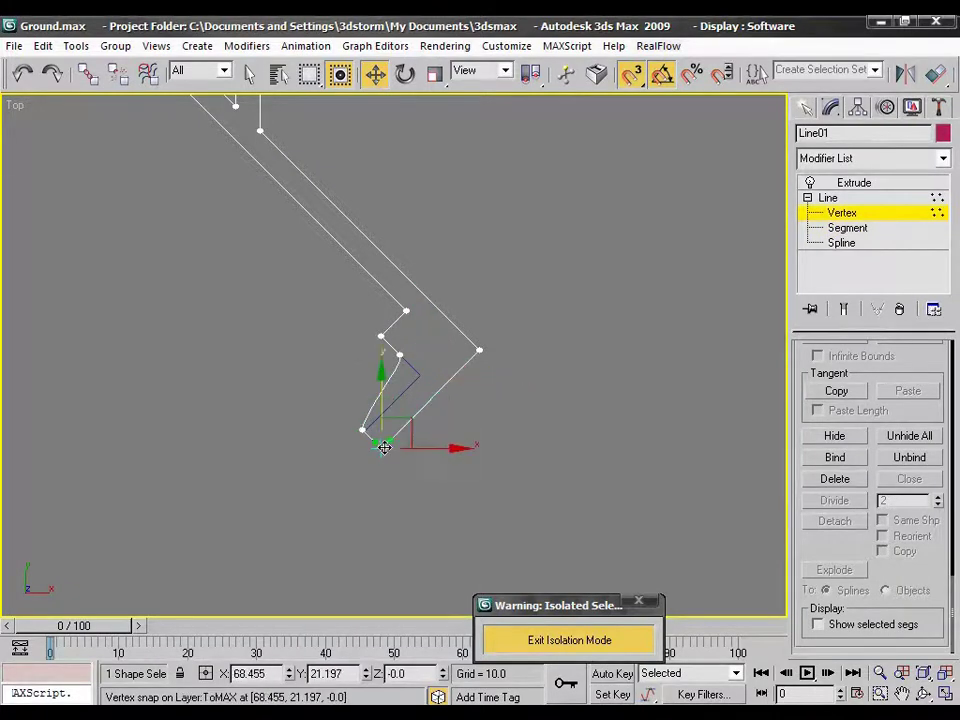
drag(400, 354, 405, 353)
drag(563, 253, 304, 476)
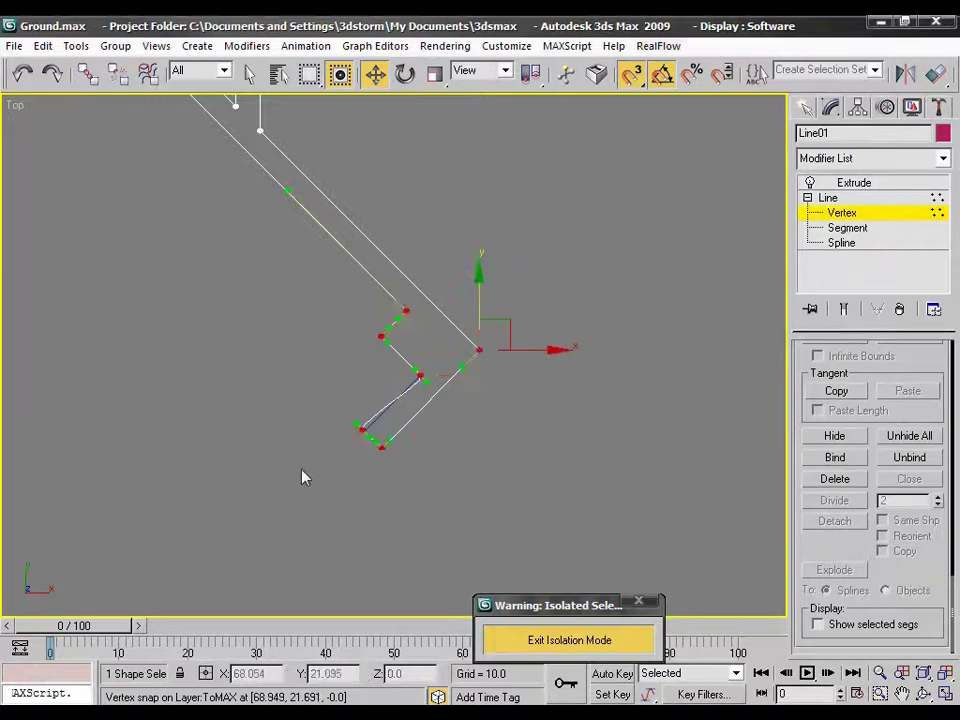
right_click(296, 434)
Step: Change the selected vertices' type and snap the left vertex onto the rectangle's lower corner
click(281, 340)
click(543, 453)
scroll(422, 418, up, 6)
click(347, 493)
scroll(343, 506, down, 3)
scroll(296, 476, down, 2)
scroll(339, 450, down, 2)
middle_drag(367, 413, 480, 302)
scroll(439, 386, up, 3)
middle_drag(439, 386, 668, 379)
click(379, 324)
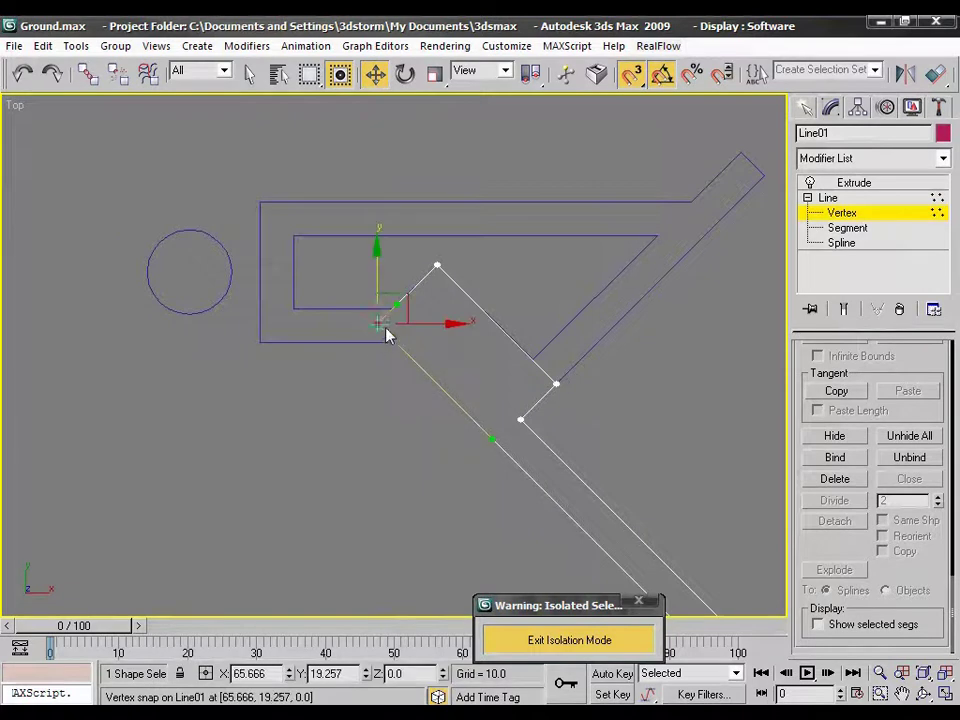
drag(376, 324, 396, 342)
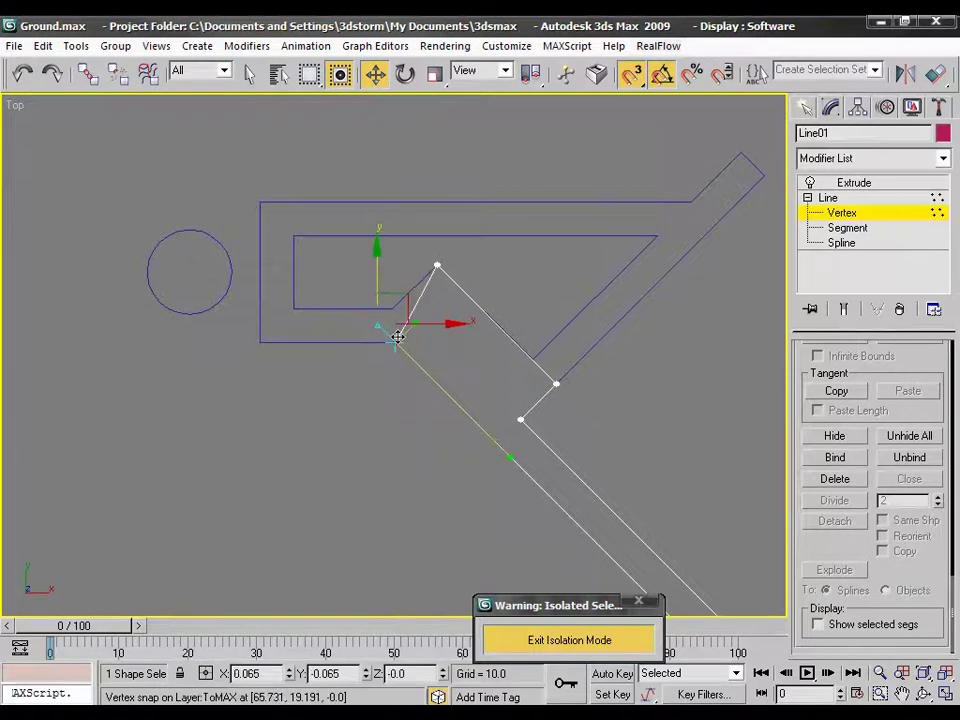
Step: Divide the short diagonal segment of Line01 into three
click(437, 268)
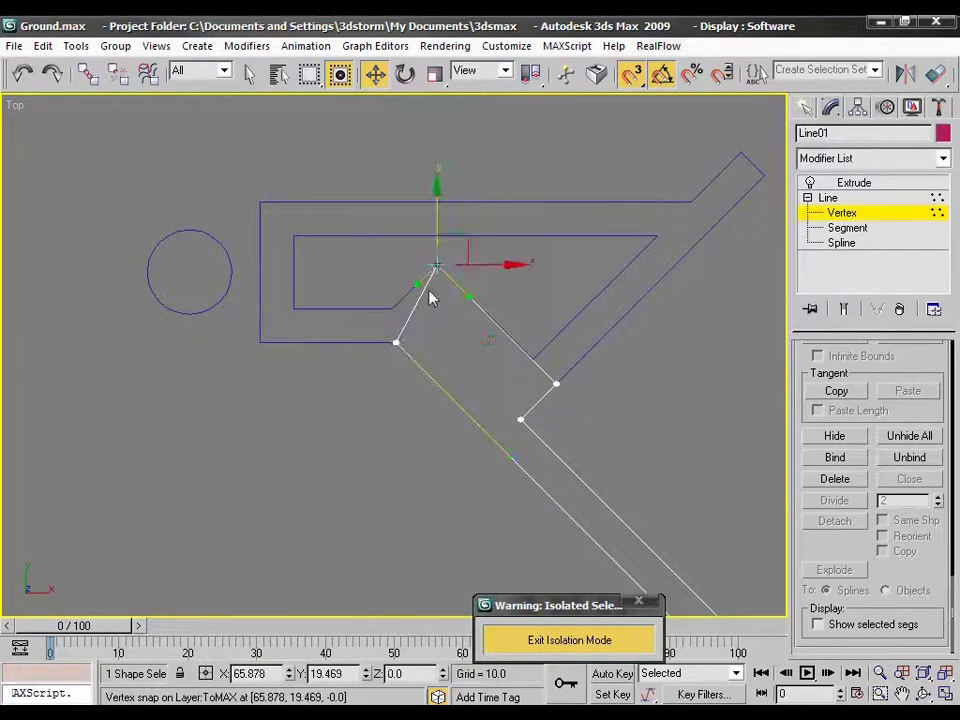
key(2)
click(423, 292)
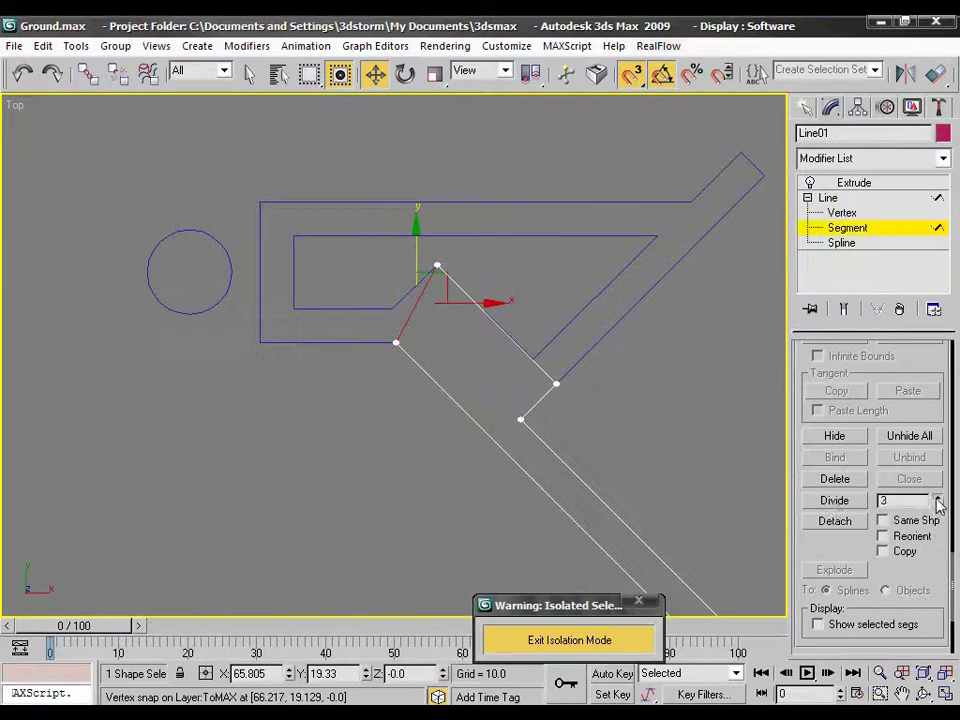
click(852, 502)
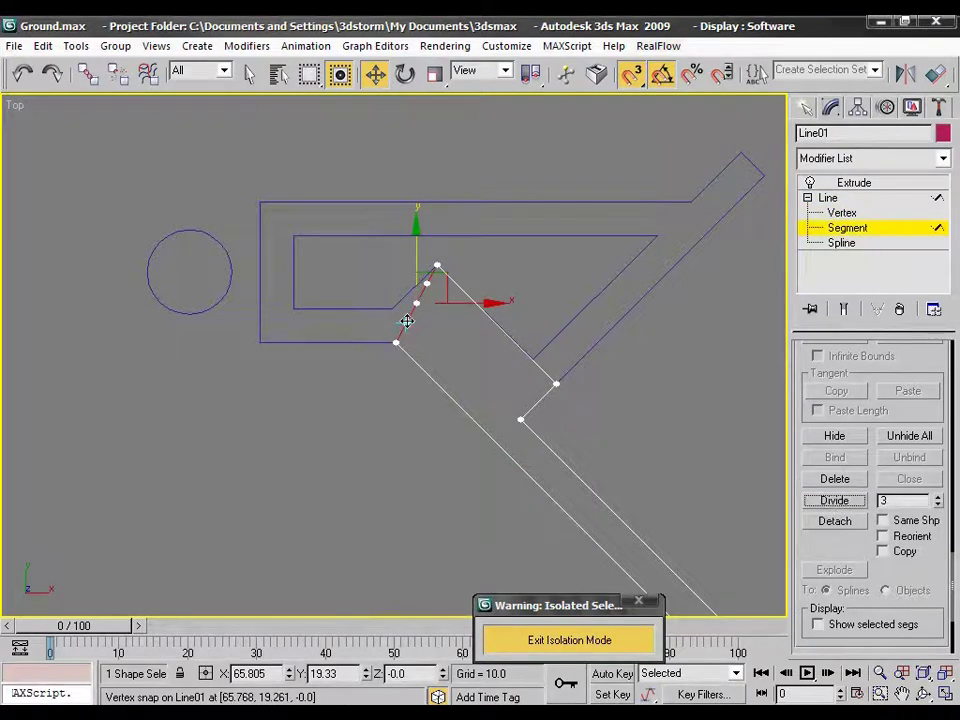
key(1)
Step: Snap the new vertices onto the plan's outer, top-right and diagonal wall corners
mouse_move(407, 322)
mouse_down()
mouse_move(259, 342)
mouse_move(259, 203)
mouse_up()
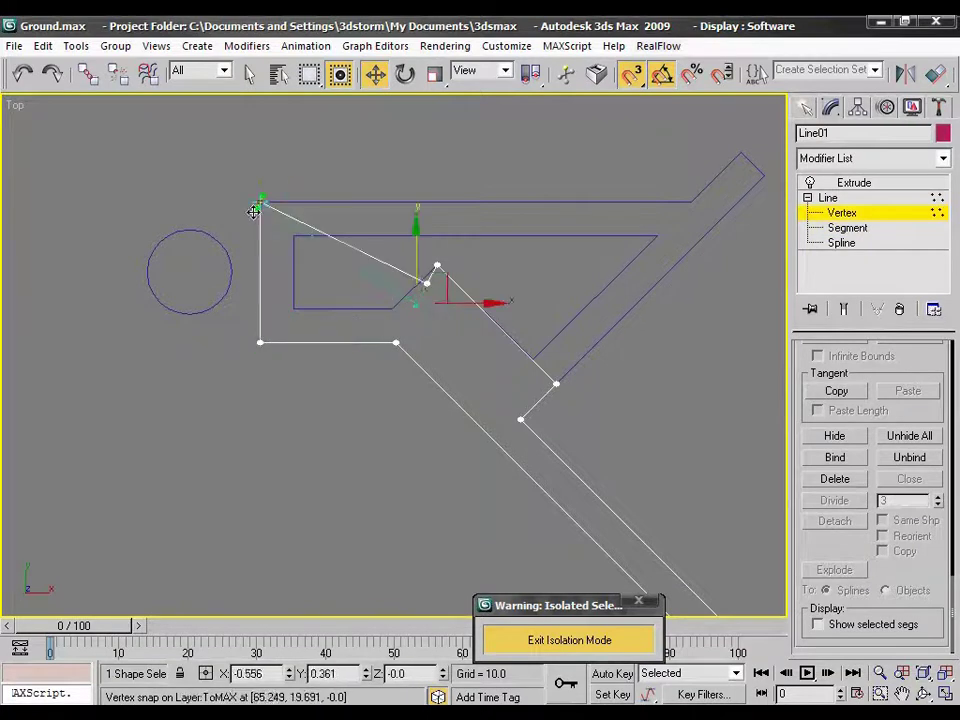
drag(426, 284, 688, 203)
drag(435, 266, 740, 155)
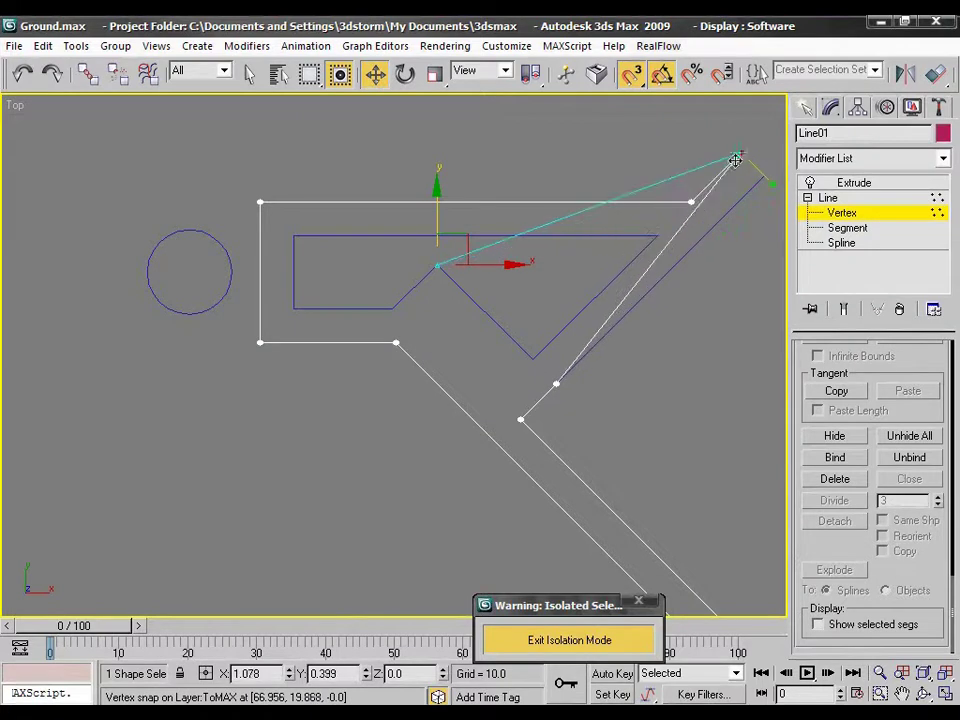
drag(556, 383, 761, 178)
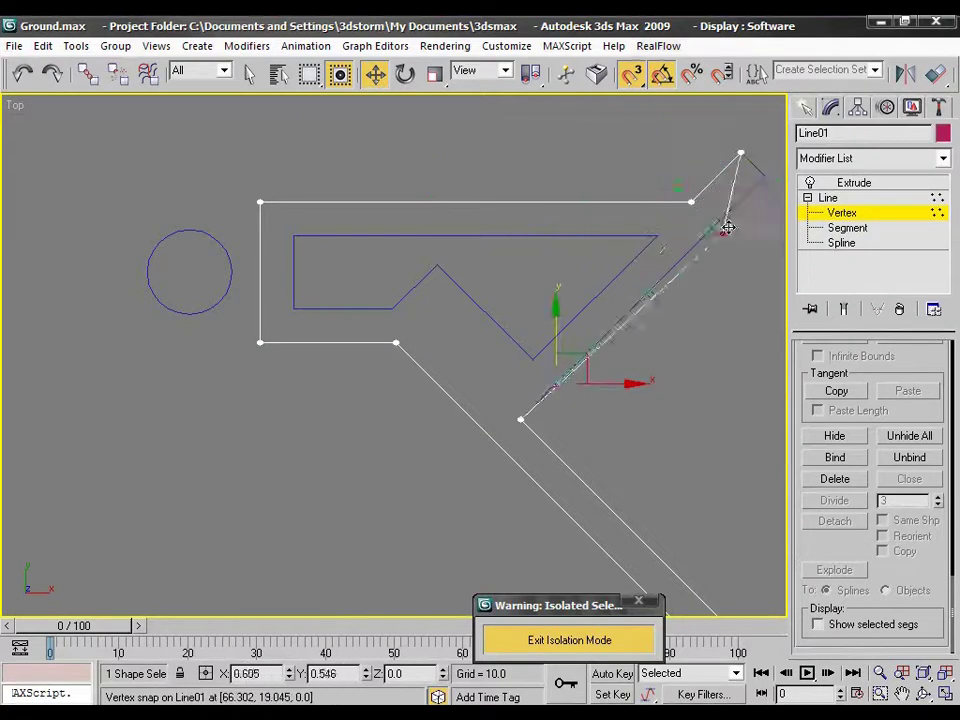
scroll(668, 368, down, 3)
drag(583, 300, 330, 358)
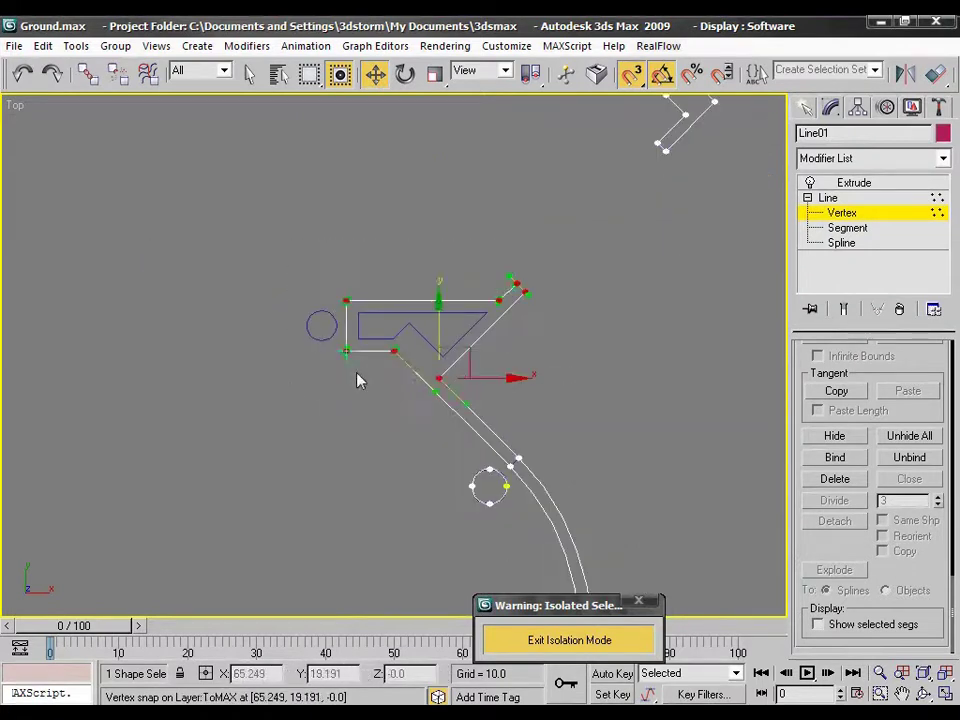
Step: Change the type of the selected left vertices and frame the small square
right_click(350, 367)
click(330, 270)
scroll(566, 371, down, 2)
scroll(540, 429, up, 1)
middle_drag(408, 388, 566, 388)
scroll(527, 306, up, 3)
scroll(458, 401, up, 2)
scroll(446, 397, down, 3)
mouse_move(446, 390)
middle_down()
mouse_move(476, 381)
mouse_move(518, 248)
mouse_move(499, 311)
middle_up()
scroll(499, 311, up, 3)
middle_drag(450, 364, 479, 388)
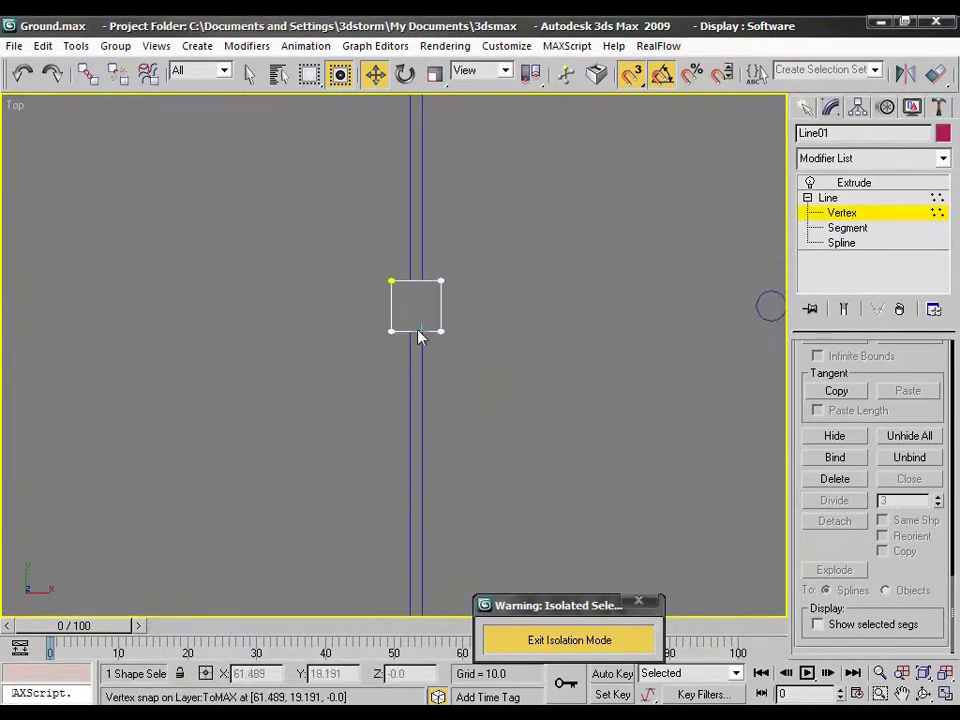
Step: Divide the small square's top edge into three
key(2)
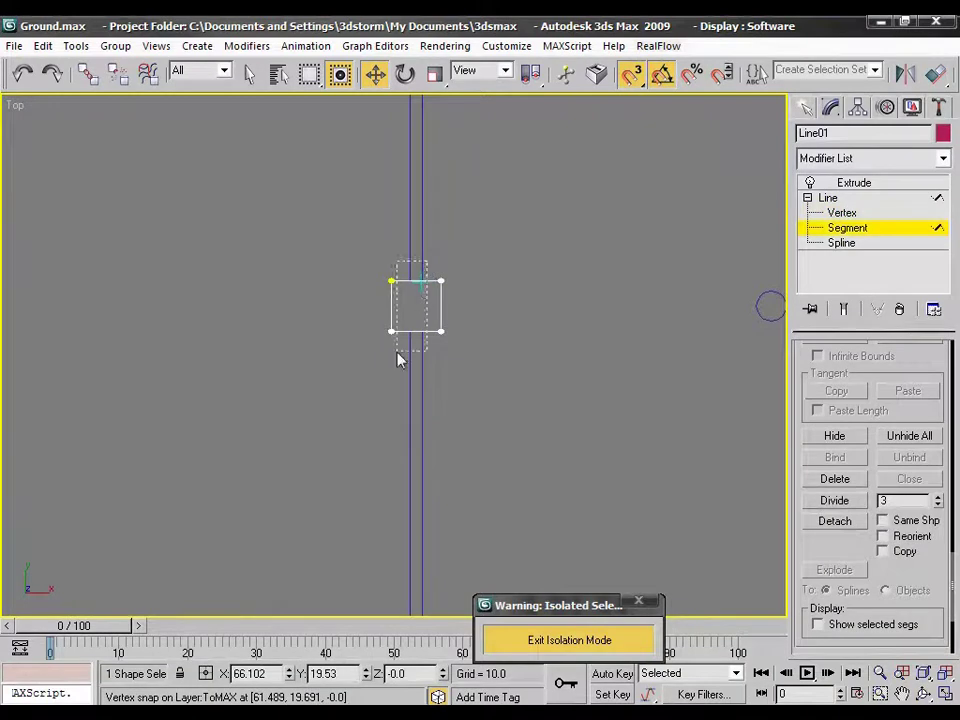
click(340, 74)
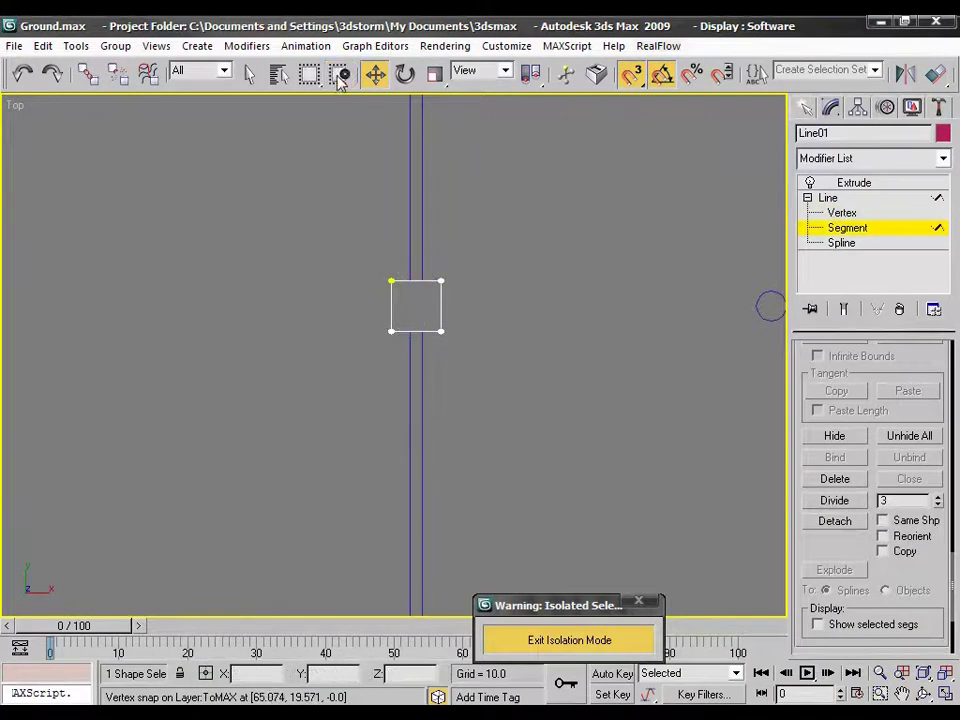
click(420, 285)
click(834, 500)
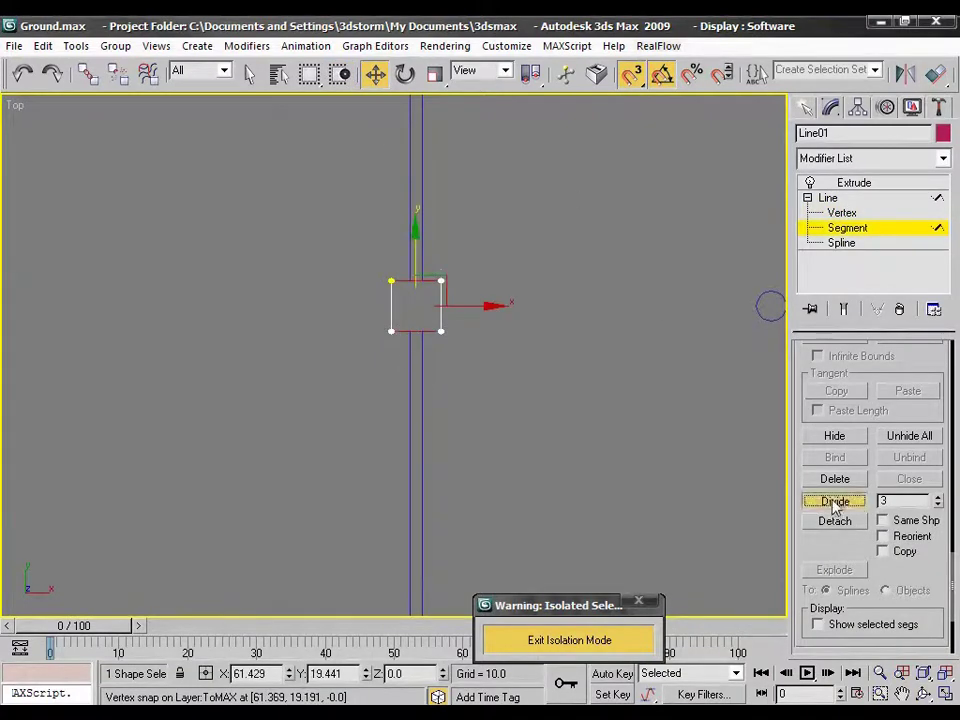
Step: Make all of the small square's vertices Corner type
click(840, 213)
click(429, 330)
scroll(432, 366, up, 3)
drag(564, 356, 294, 184)
right_click(302, 260)
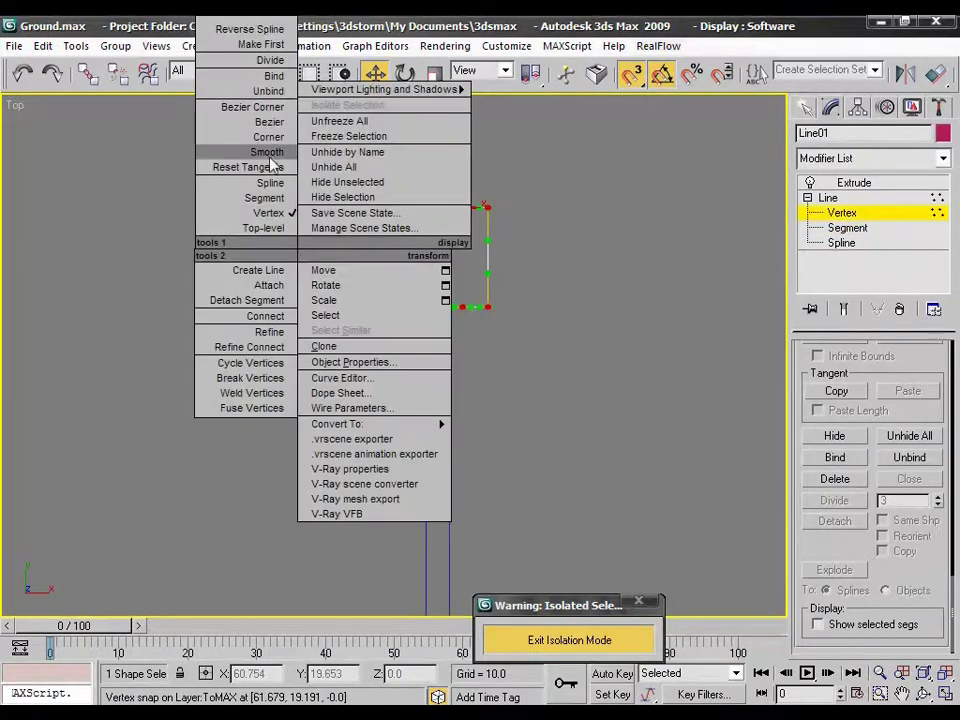
click(268, 137)
Step: Move the square's top vertices to line up with the blue vertical wall lines
click(461, 308)
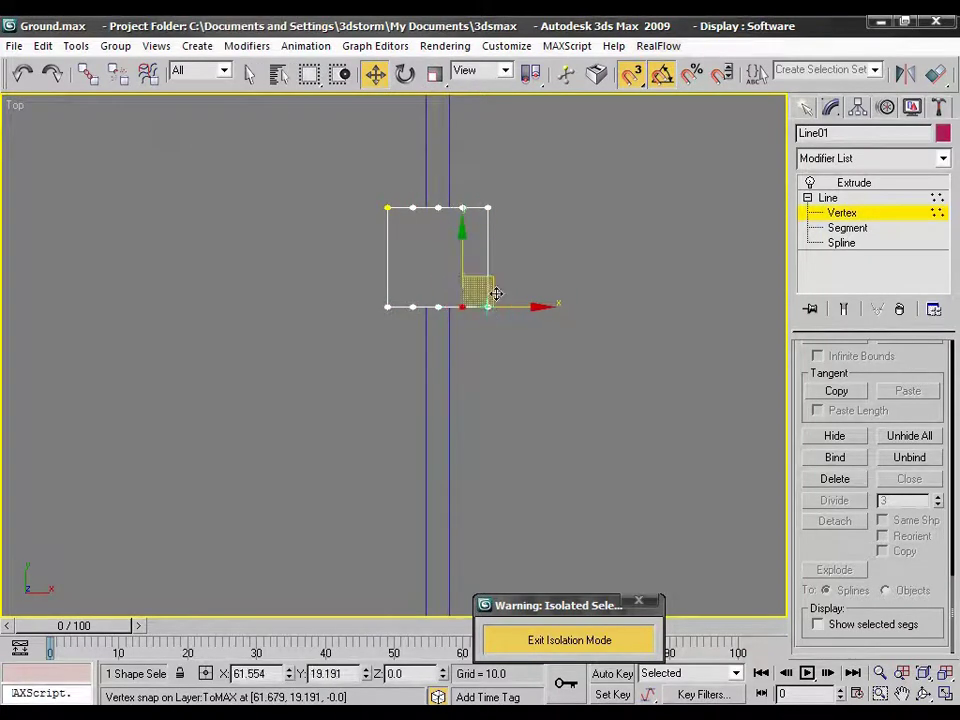
drag(473, 205, 451, 307)
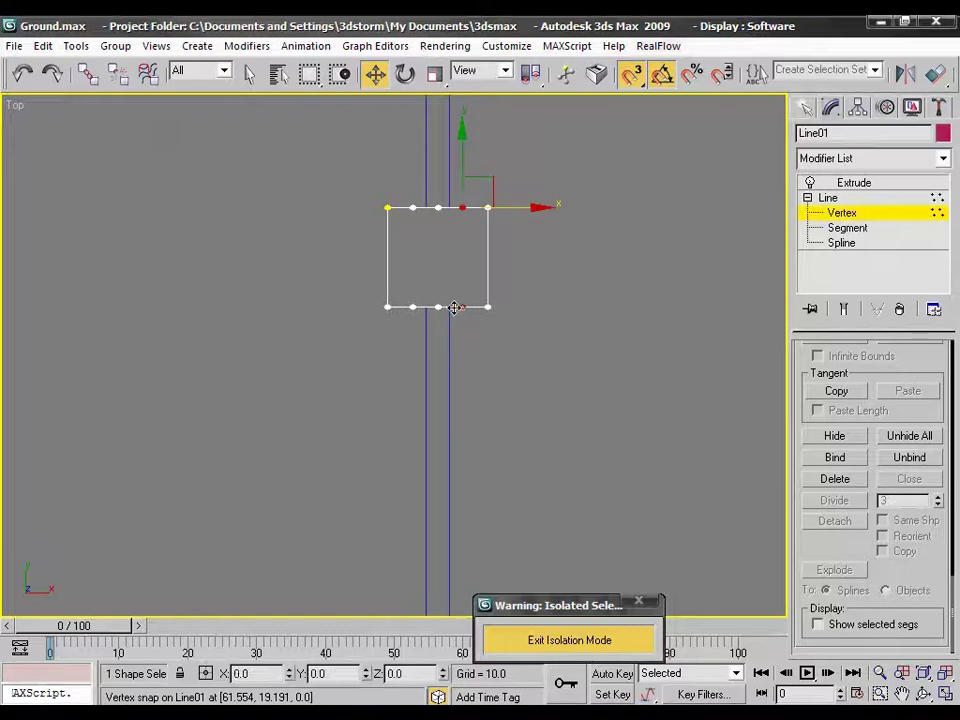
mouse_move(449, 208)
mouse_down()
mouse_move(410, 304)
mouse_move(436, 316)
mouse_up()
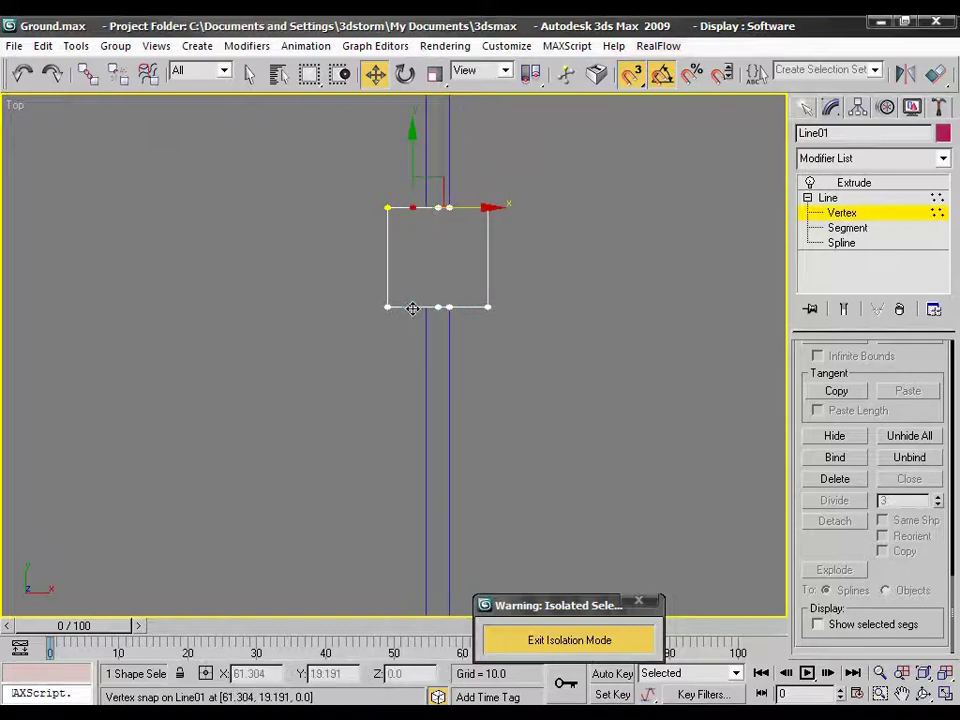
Step: Move Line01's bottom-middle vertex down to the lower wall end
click(437, 308)
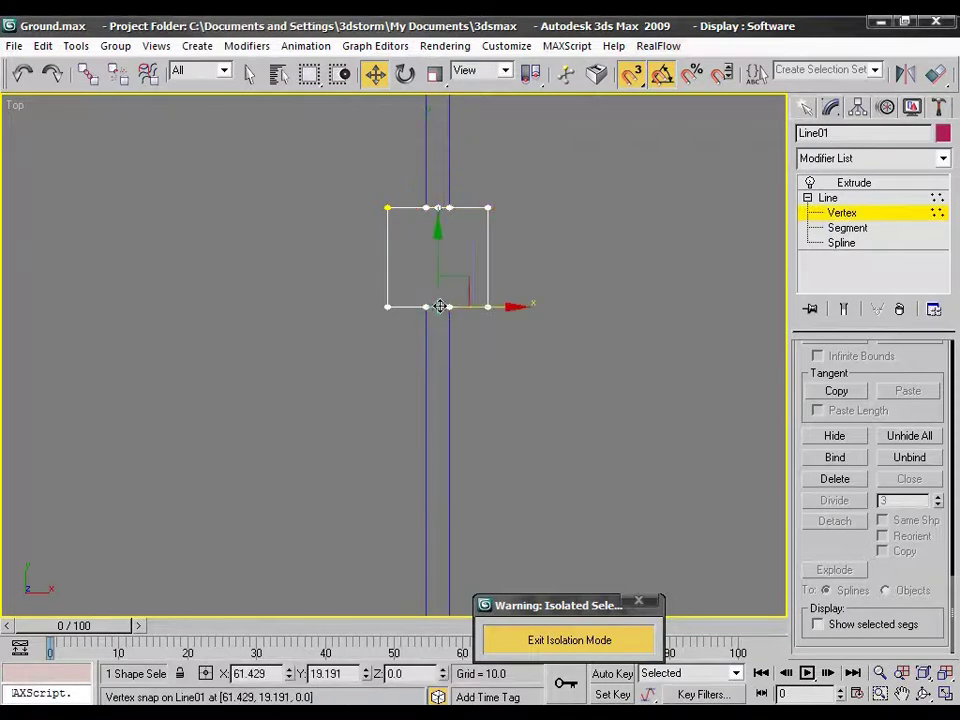
scroll(395, 355, down, 4)
middle_drag(540, 383, 534, 246)
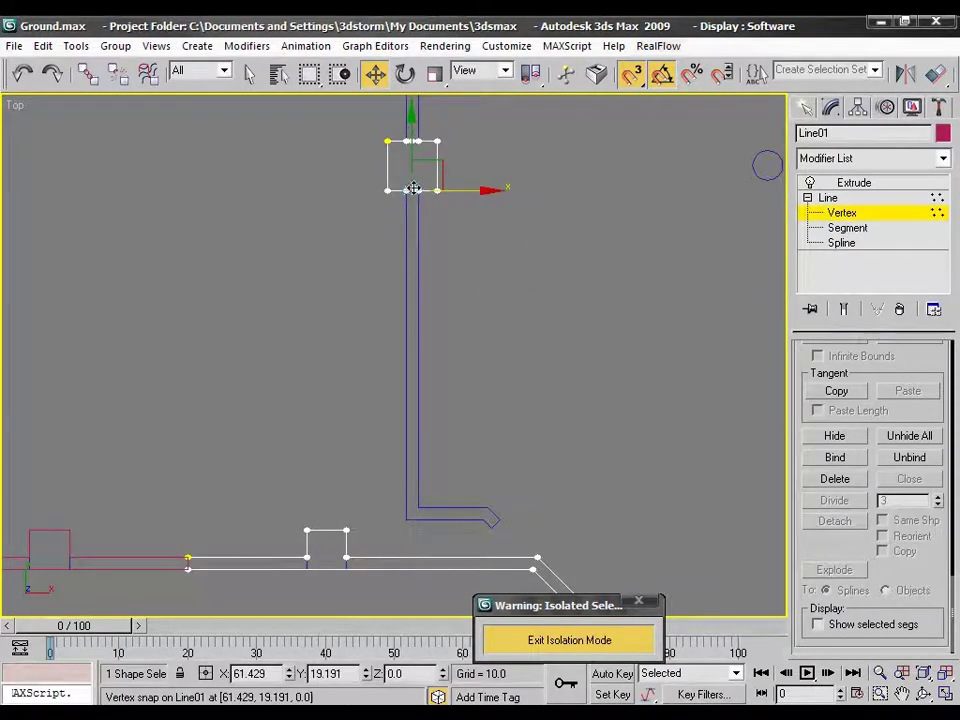
drag(414, 189, 418, 507)
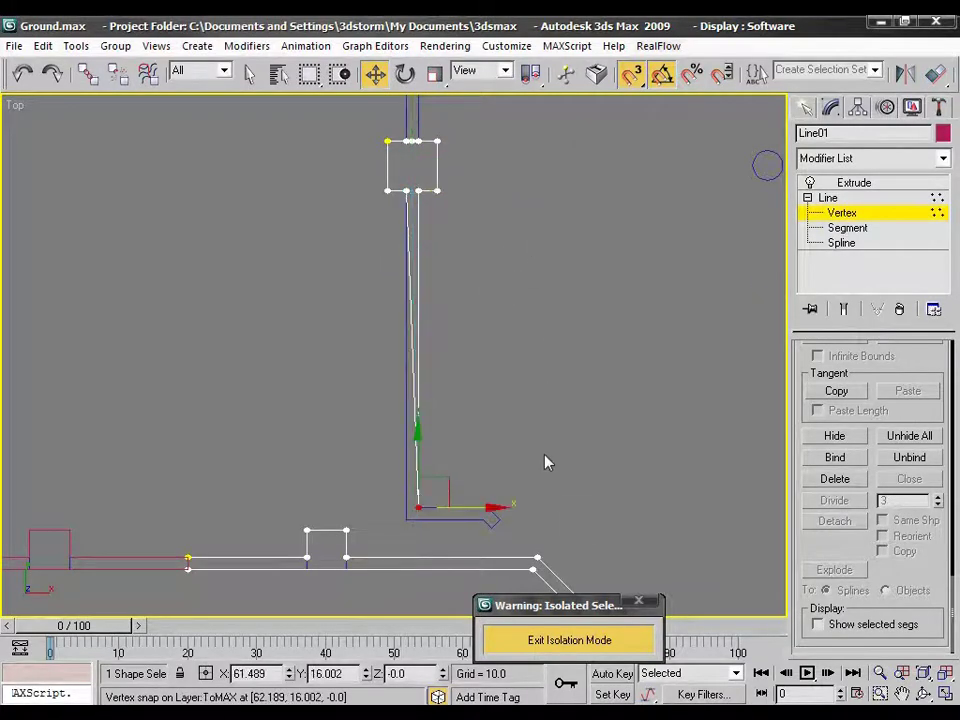
Step: Divide the long vertical segment into three and drag its new vertices to the bottom corner
key(2)
click(410, 292)
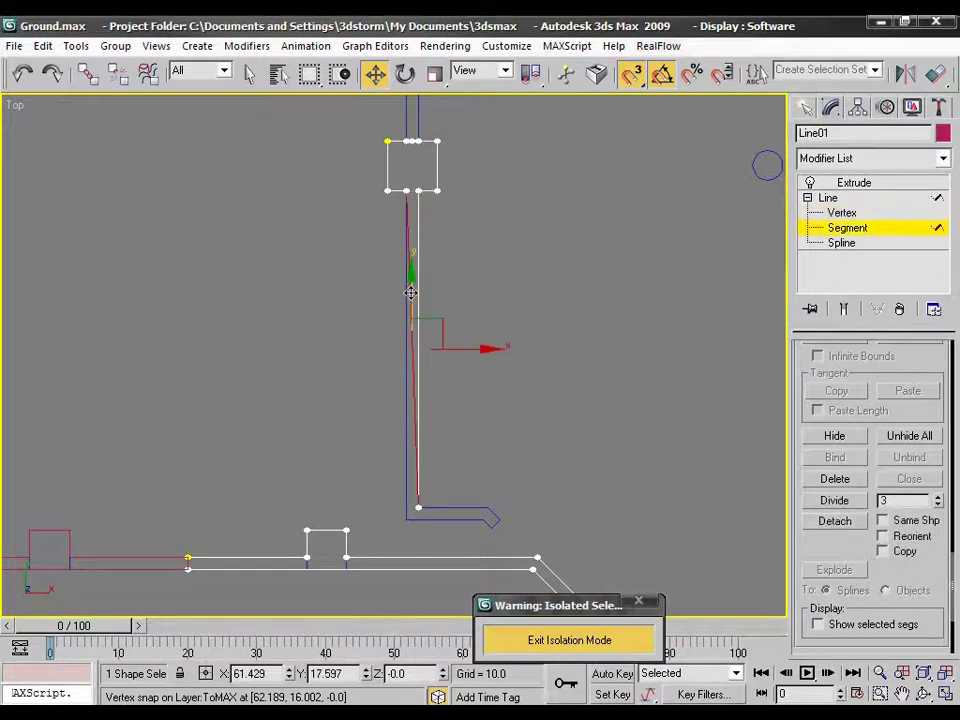
click(835, 500)
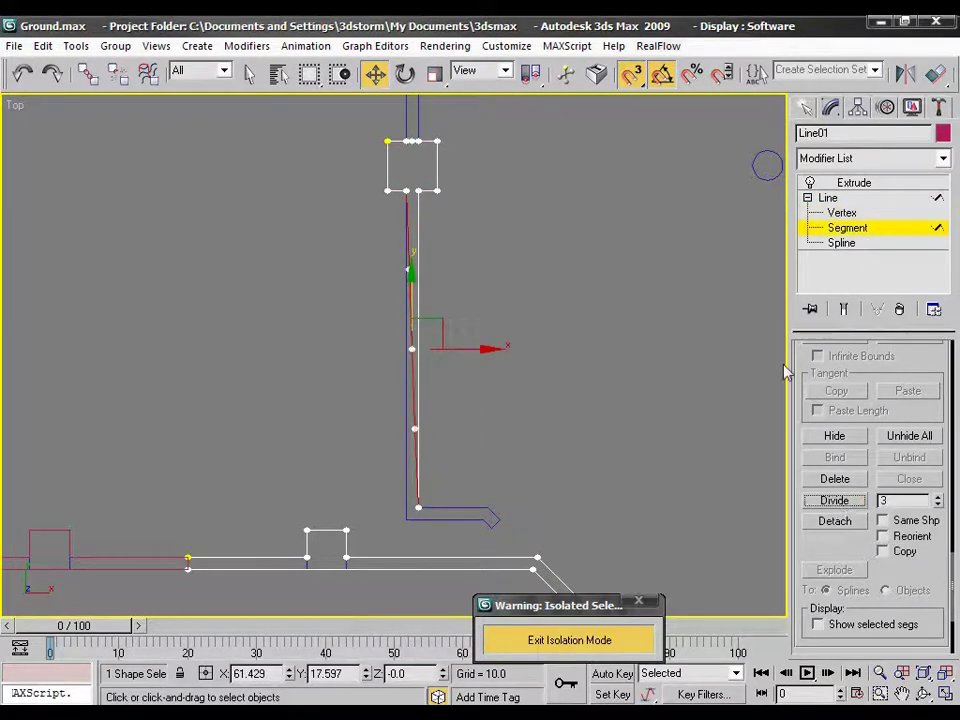
click(842, 213)
drag(413, 429, 503, 527)
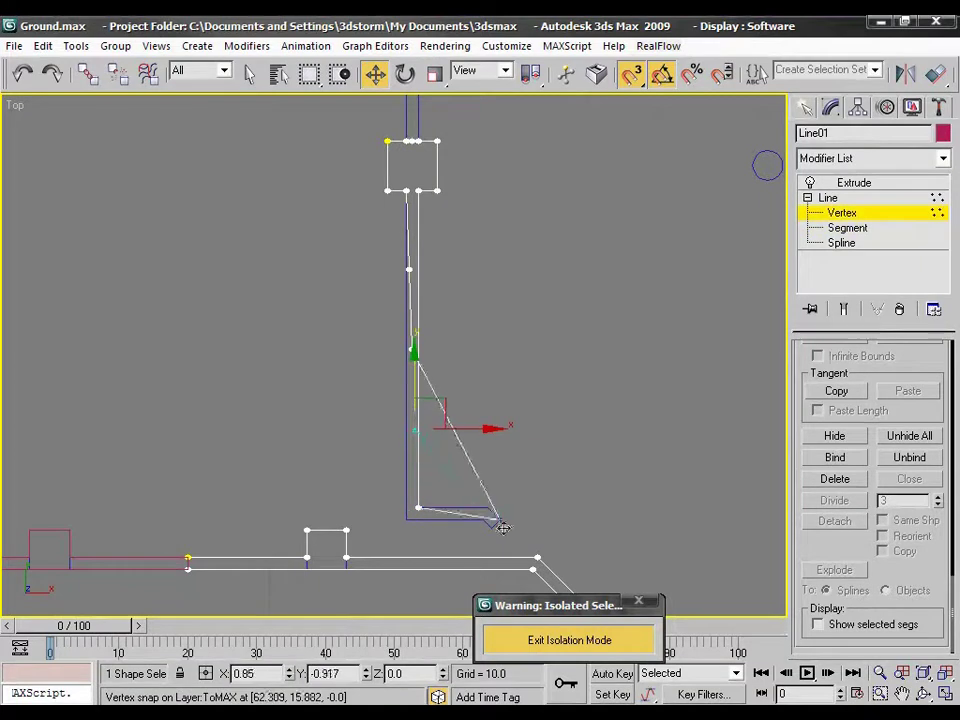
drag(409, 349, 514, 517)
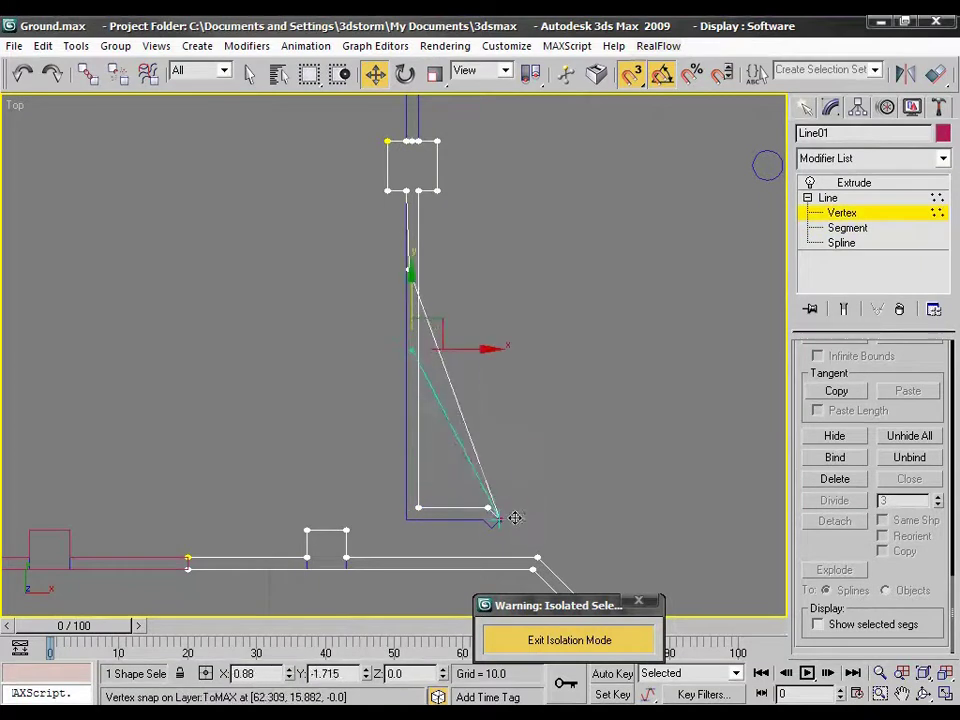
mouse_move(403, 272)
mouse_down()
mouse_move(485, 532)
mouse_move(491, 527)
mouse_up()
Step: Divide the diagonal segment, return the corner vertex to the wall line, and delete the two bent vertices
click(847, 228)
click(822, 501)
key(ctrl+z)
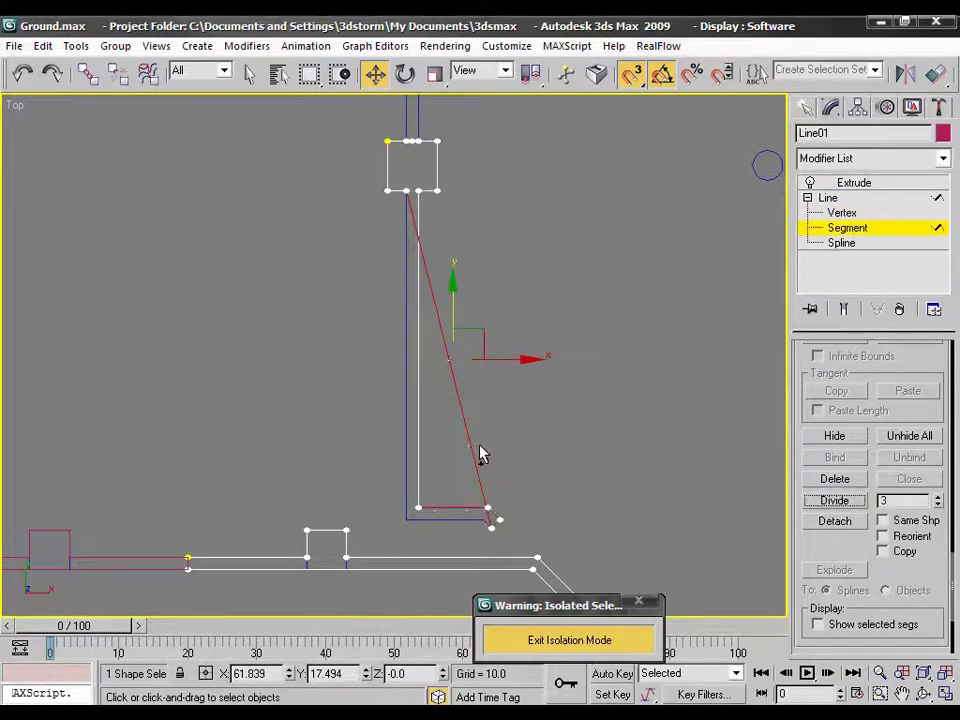
click(835, 500)
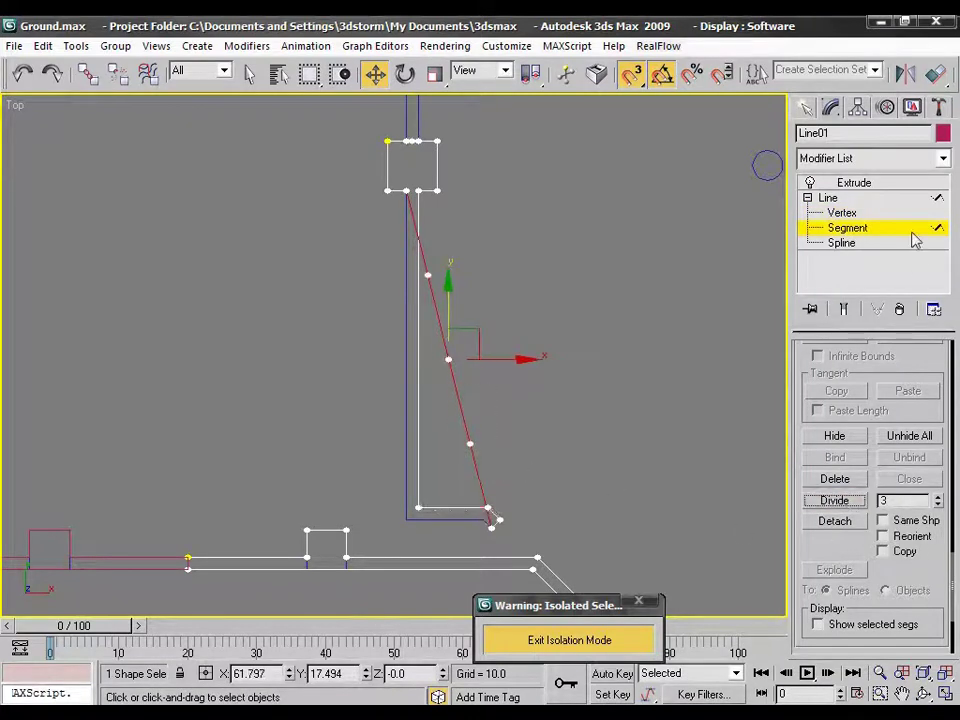
click(842, 213)
drag(467, 443, 445, 360)
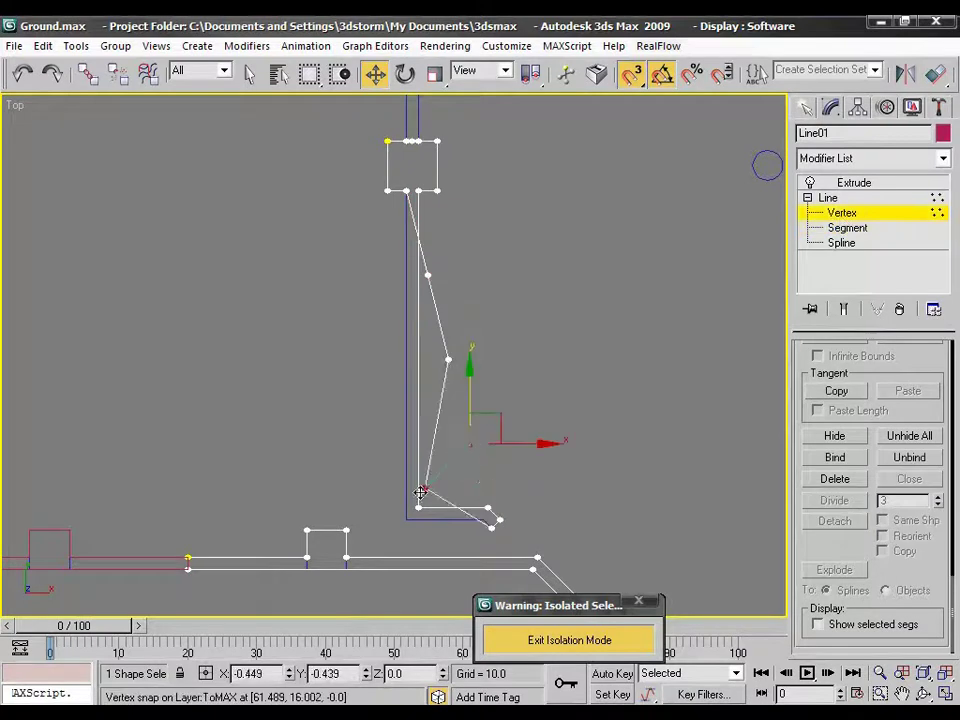
drag(488, 405, 422, 264)
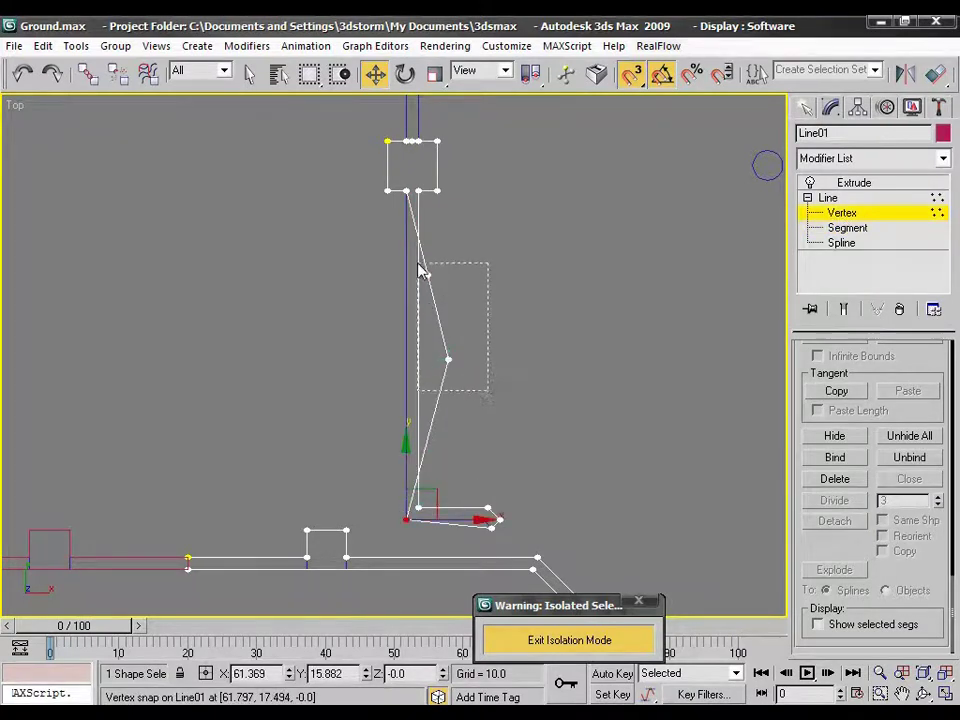
key(Delete)
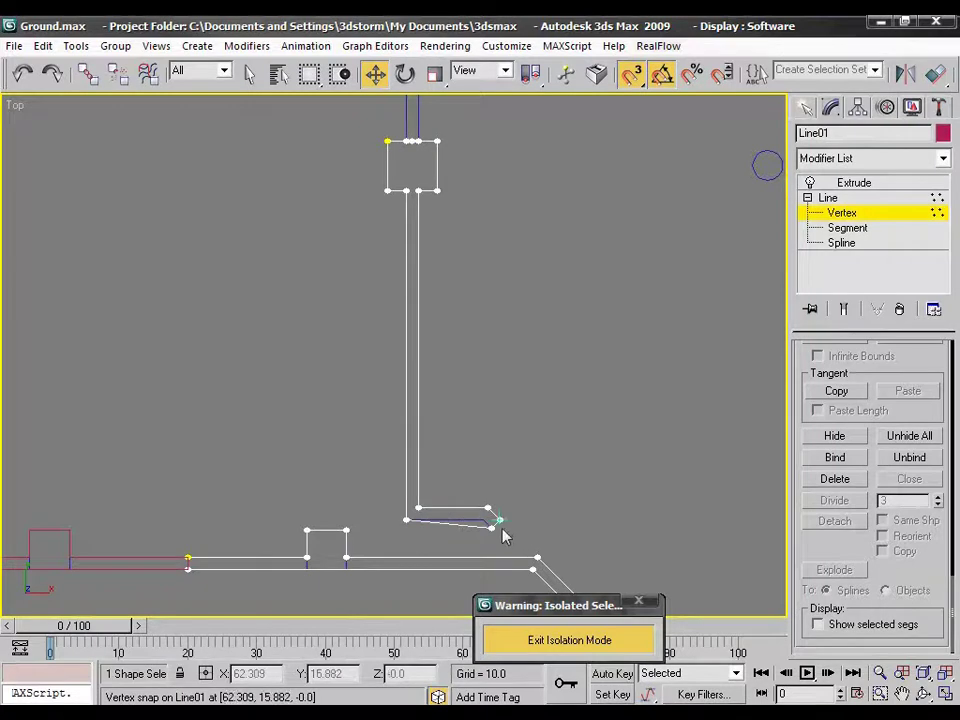
Step: Divide the slanted bottom segment and snap its new vertex onto the blue ToMAX corner
scroll(536, 546, up, 5)
middle_drag(536, 443, 86, 251)
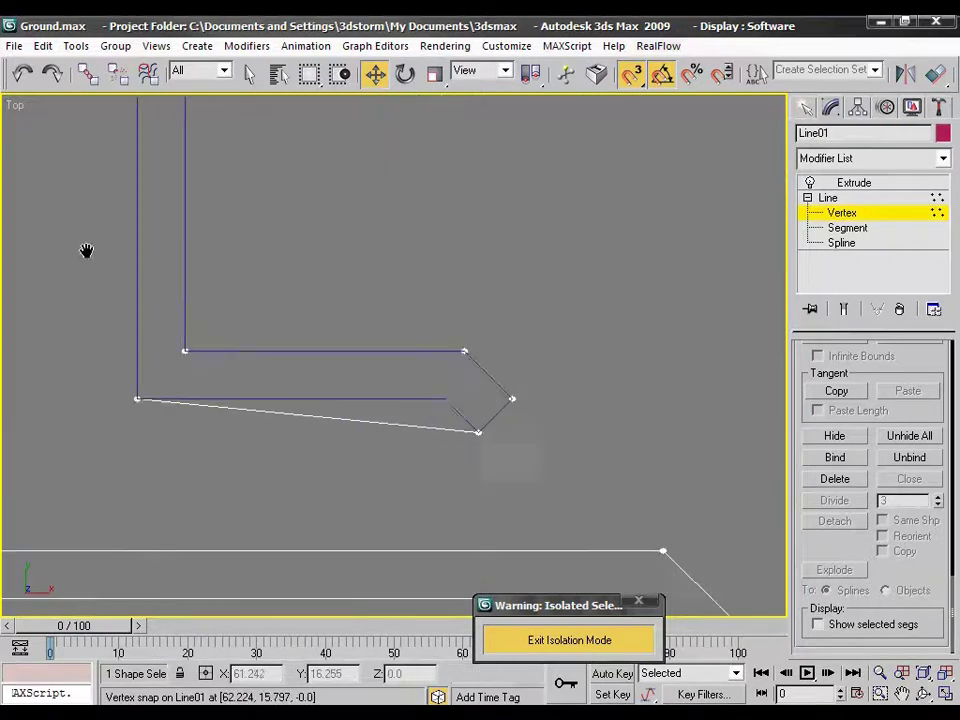
key(2)
click(402, 424)
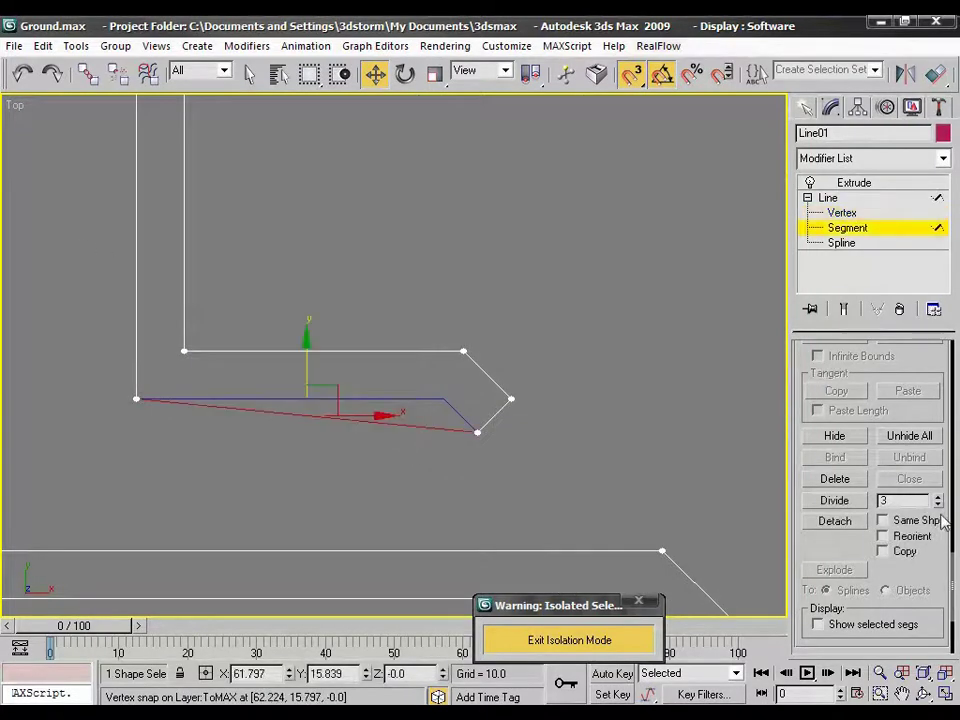
text(1)
click(840, 500)
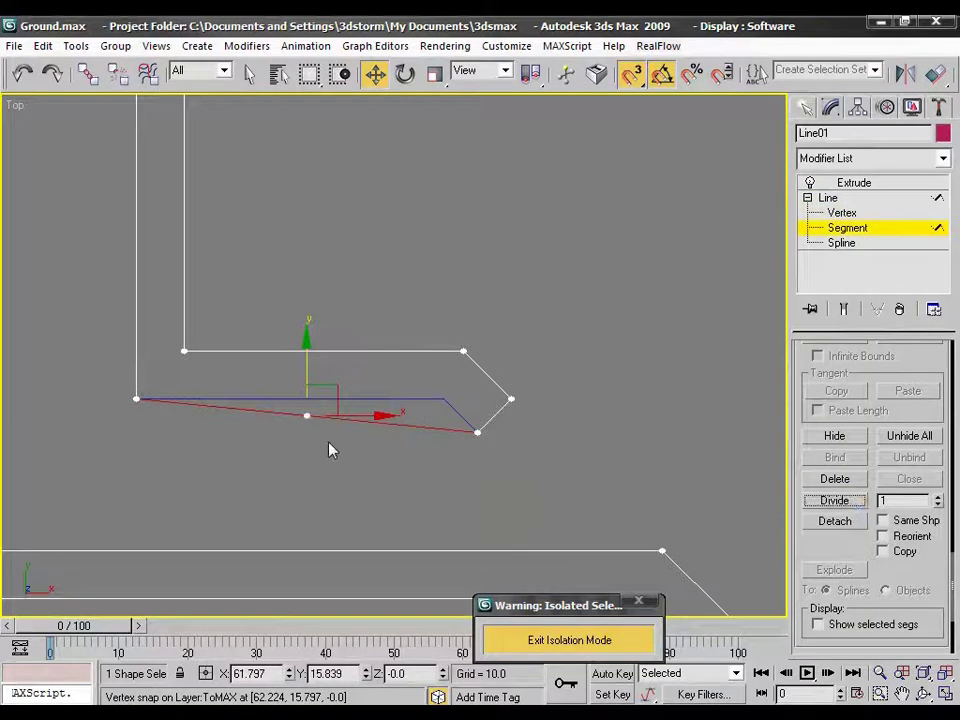
key(1)
drag(306, 415, 443, 399)
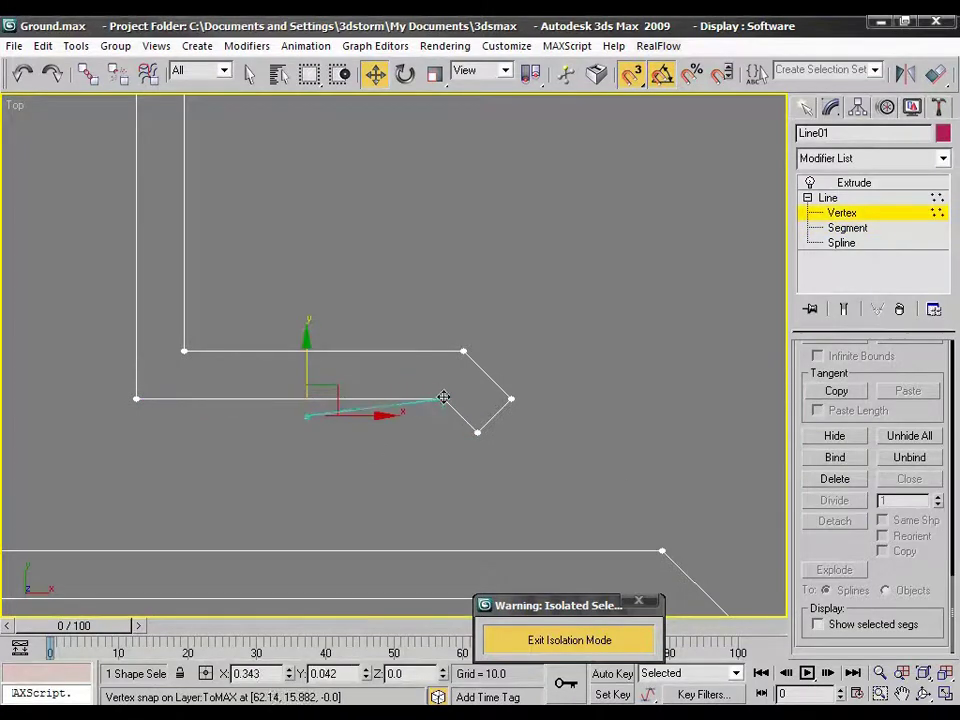
scroll(407, 467, down, 5)
scroll(546, 514, up, 3)
scroll(421, 548, up, 2)
scroll(421, 548, up, 2)
Step: Snap the rail's bottom vertex to the top line, then divide the left rail and snap its midpoint to the top corner
click(428, 557)
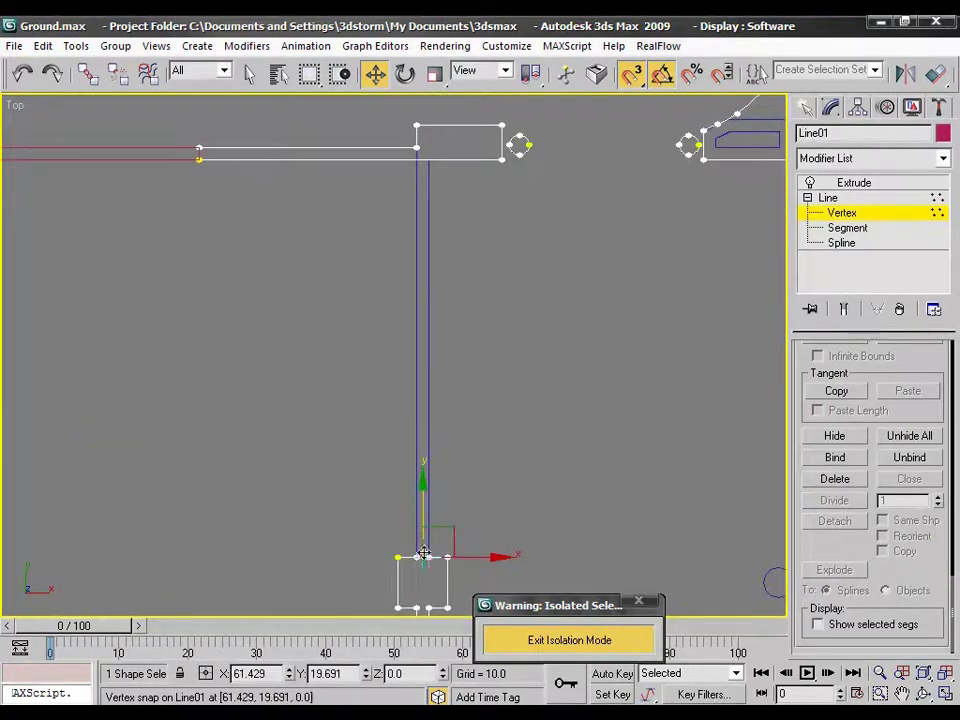
drag(424, 556, 428, 160)
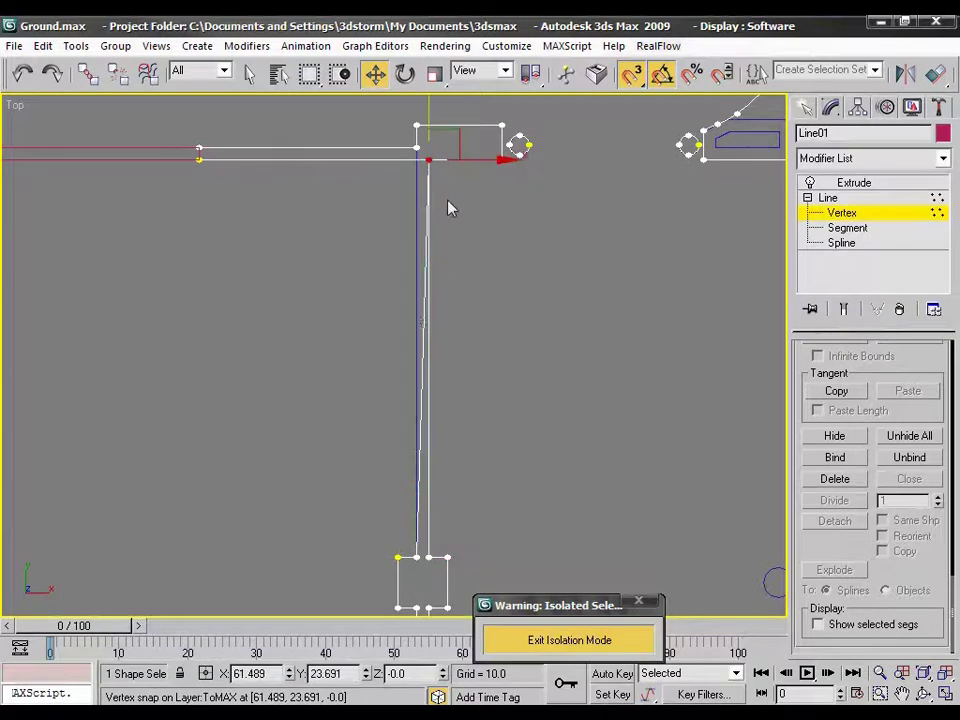
key(2)
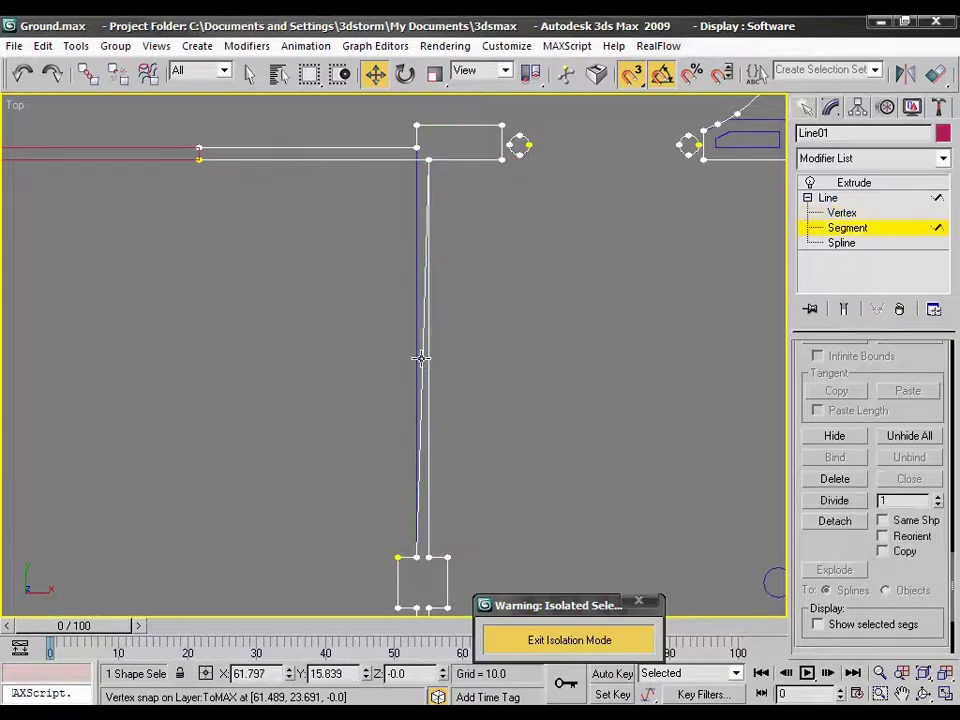
click(421, 358)
click(836, 500)
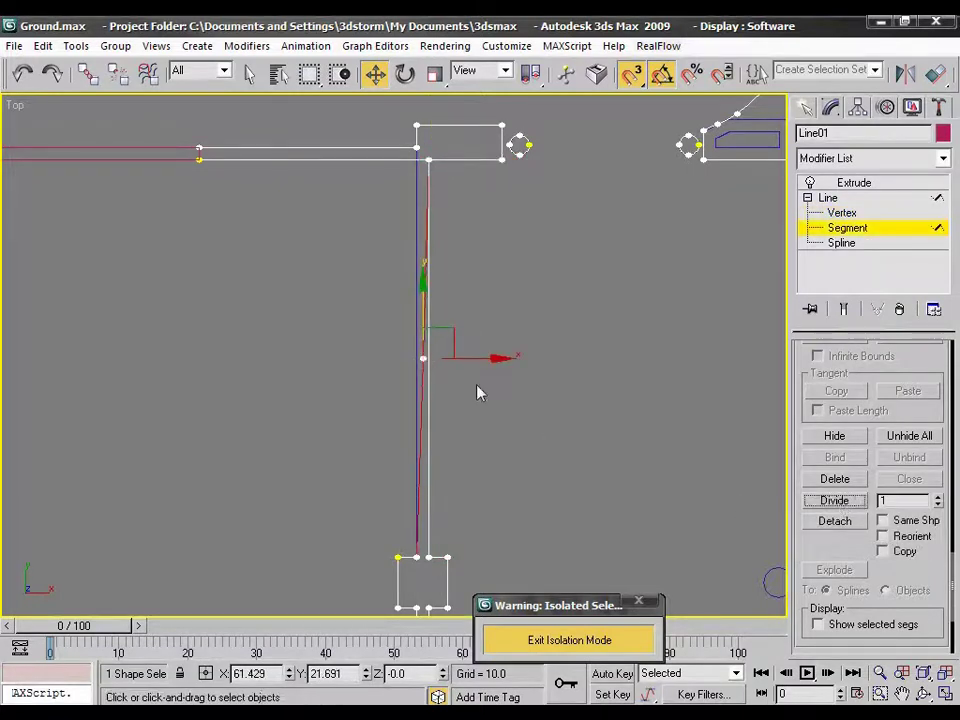
key(1)
mouse_move(421, 358)
mouse_down()
mouse_move(403, 161)
mouse_move(411, 156)
mouse_up()
mouse_move(514, 253)
middle_down()
mouse_move(506, 309)
mouse_move(461, 364)
middle_up()
Step: Box-select the two wall-end vertices and move them down and to the right
scroll(456, 362, down, 1)
drag(234, 345, 150, 242)
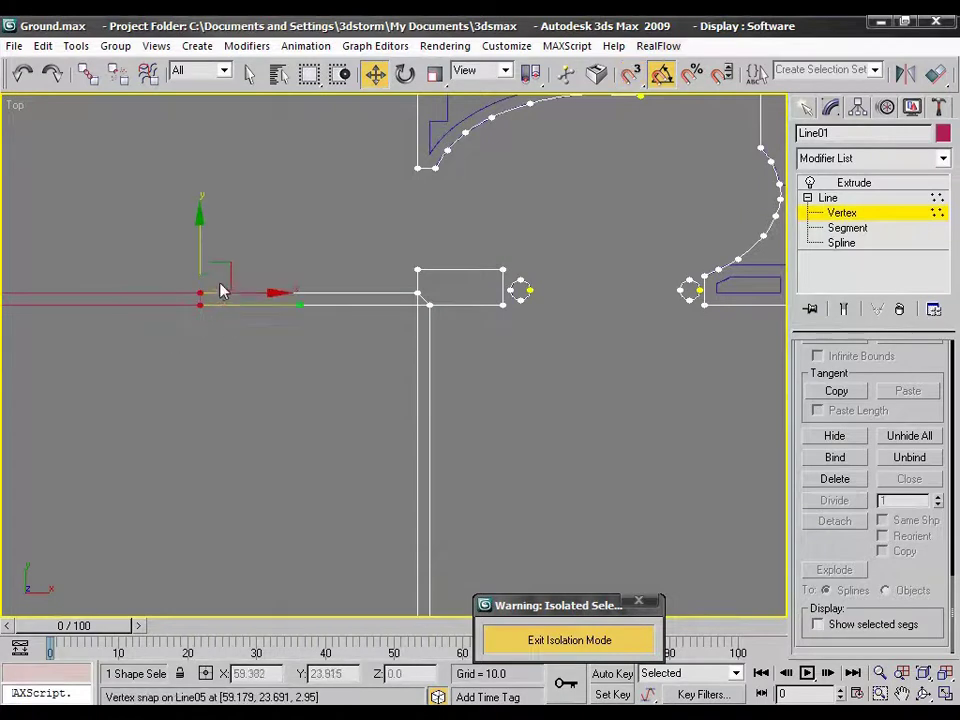
mouse_move(222, 277)
mouse_down()
mouse_move(342, 358)
mouse_move(350, 413)
mouse_up()
Step: Undo the vertex move and delete the small rectangle's diagonal segment
key(ctrl+z)
scroll(482, 371, up, 2)
middle_drag(489, 465, 238, 328)
scroll(288, 378, down, 1)
scroll(288, 378, up, 1)
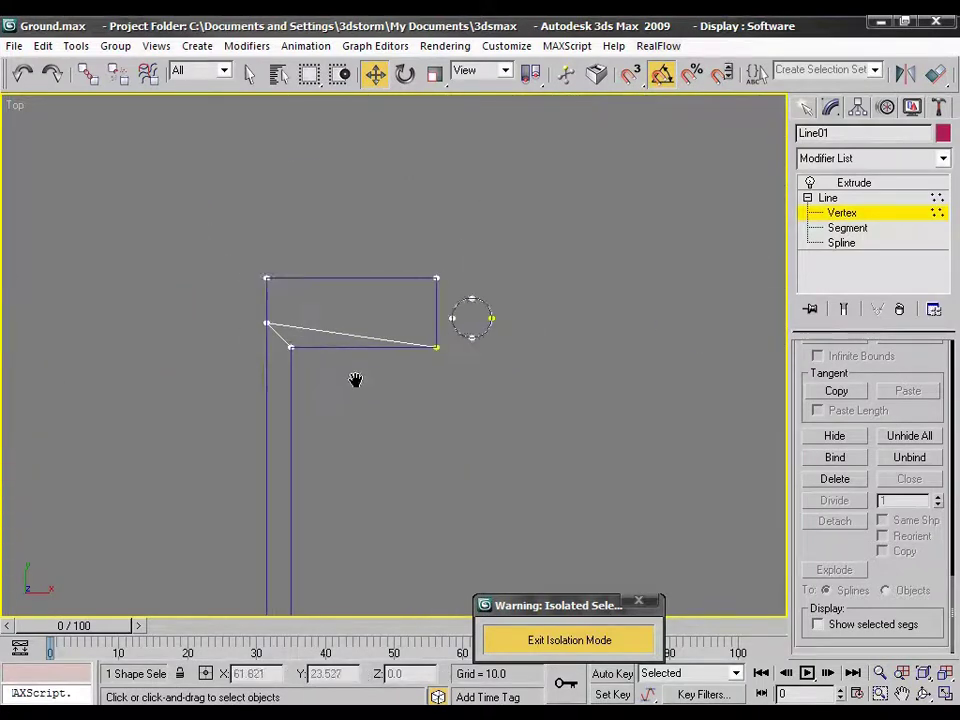
key(2)
click(278, 333)
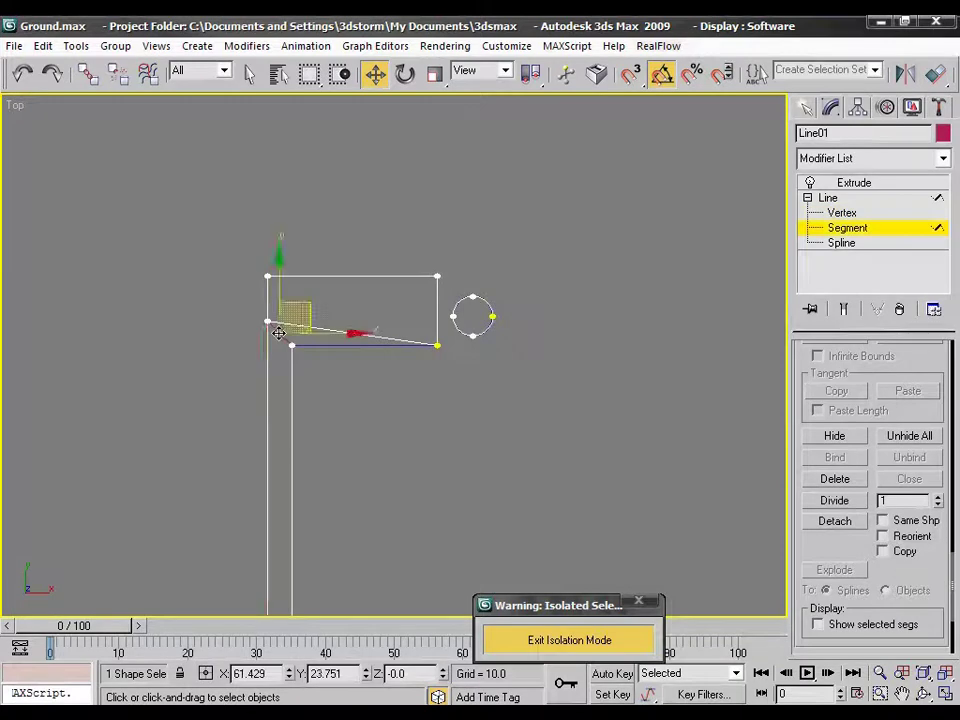
click(372, 458)
click(279, 324)
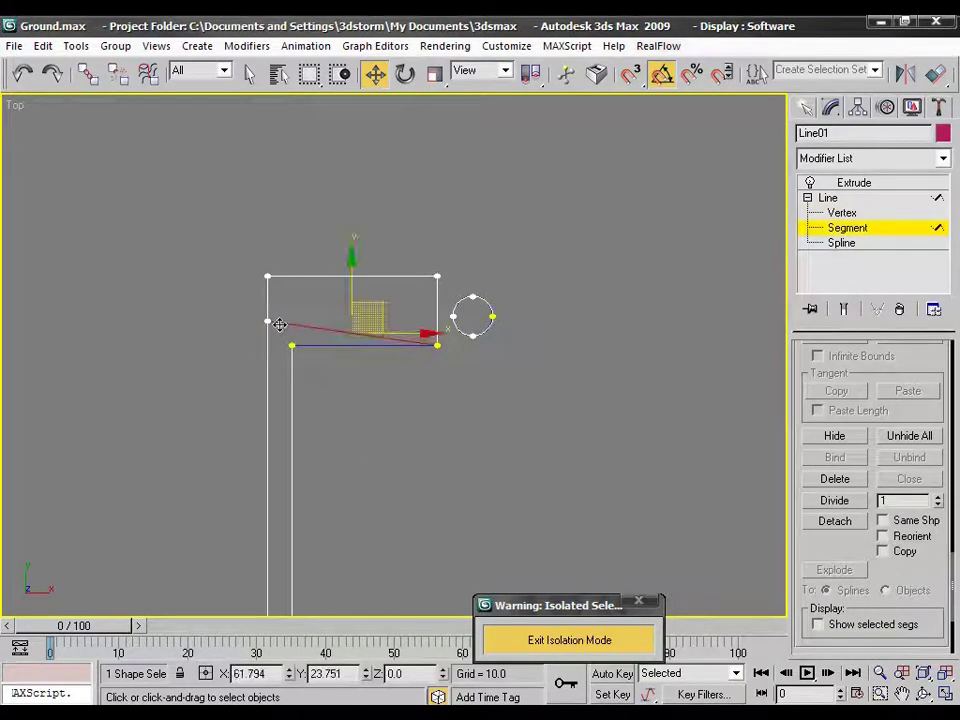
key(Delete)
Step: Divide the rectangle's right vertical segment and put the corner vertex back at the bottom-right corner
click(435, 316)
click(852, 502)
key(1)
mouse_move(461, 379)
mouse_down()
mouse_move(416, 334)
mouse_move(292, 346)
mouse_up()
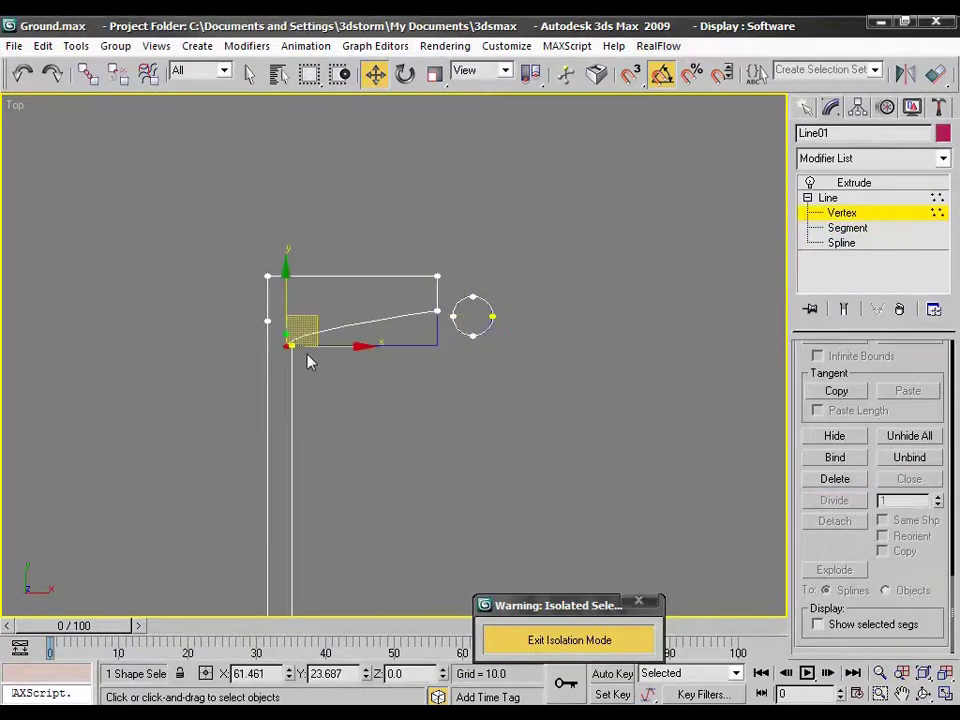
key(ctrl+z)
drag(437, 345, 291, 345)
drag(433, 310, 437, 345)
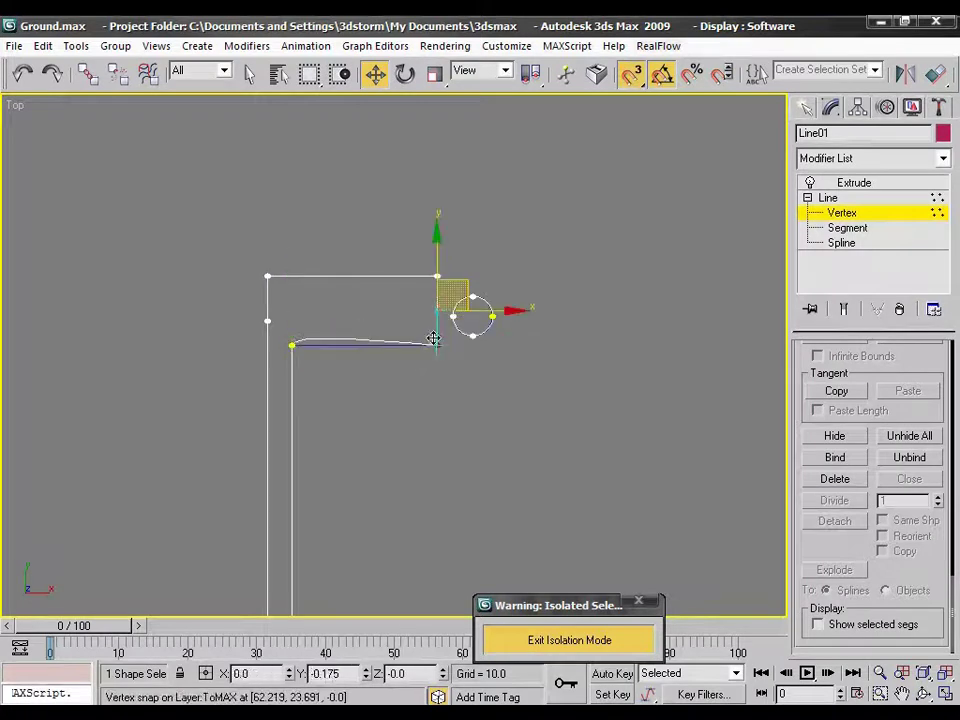
Step: Convert the rectangle's vertex to Corner type and select the vertex on its left edge
right_click(245, 280)
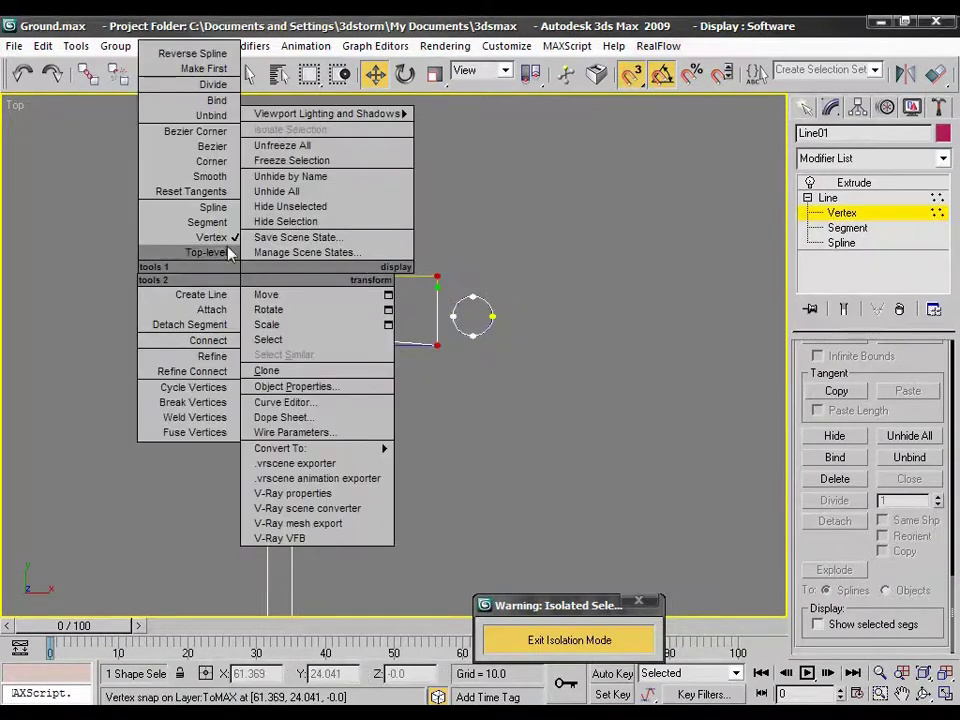
click(219, 165)
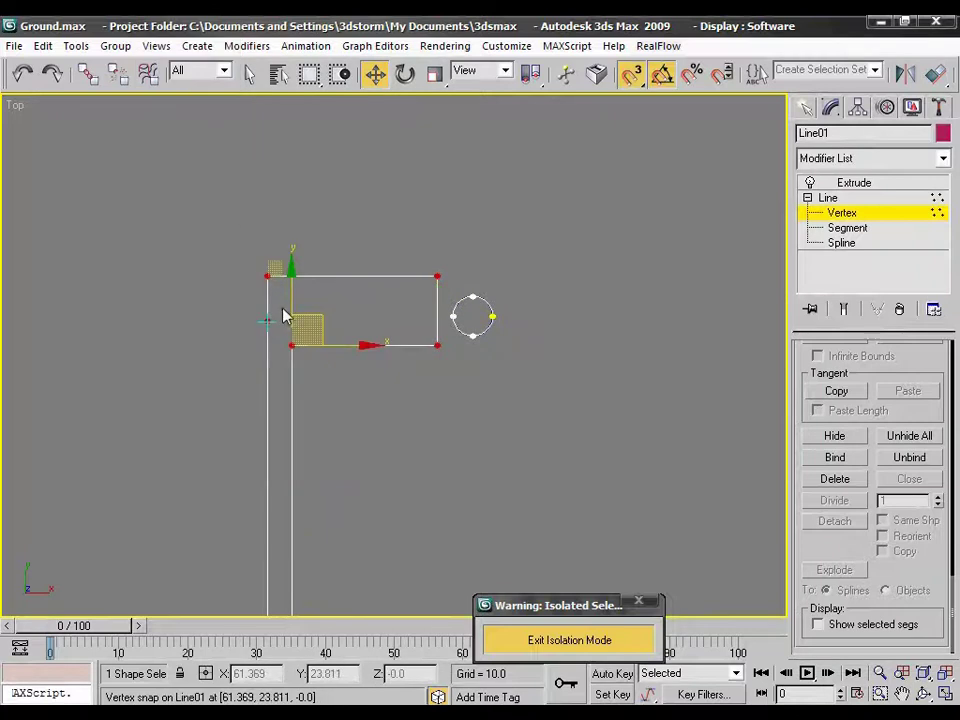
click(221, 356)
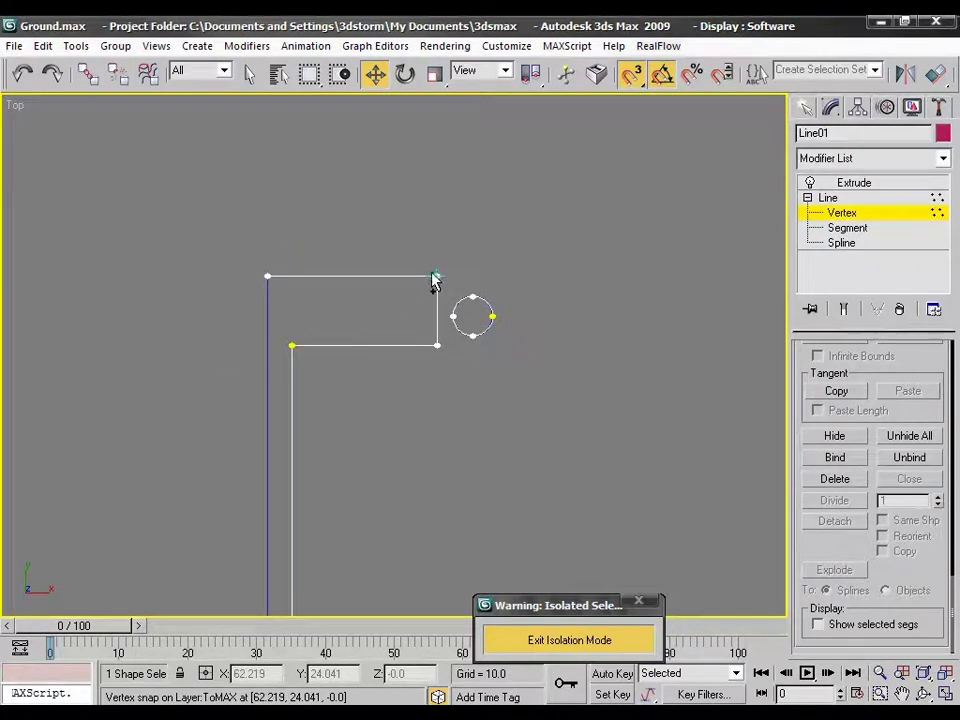
click(267, 320)
mouse_move(226, 334)
mouse_down()
mouse_move(274, 311)
mouse_move(266, 320)
mouse_up()
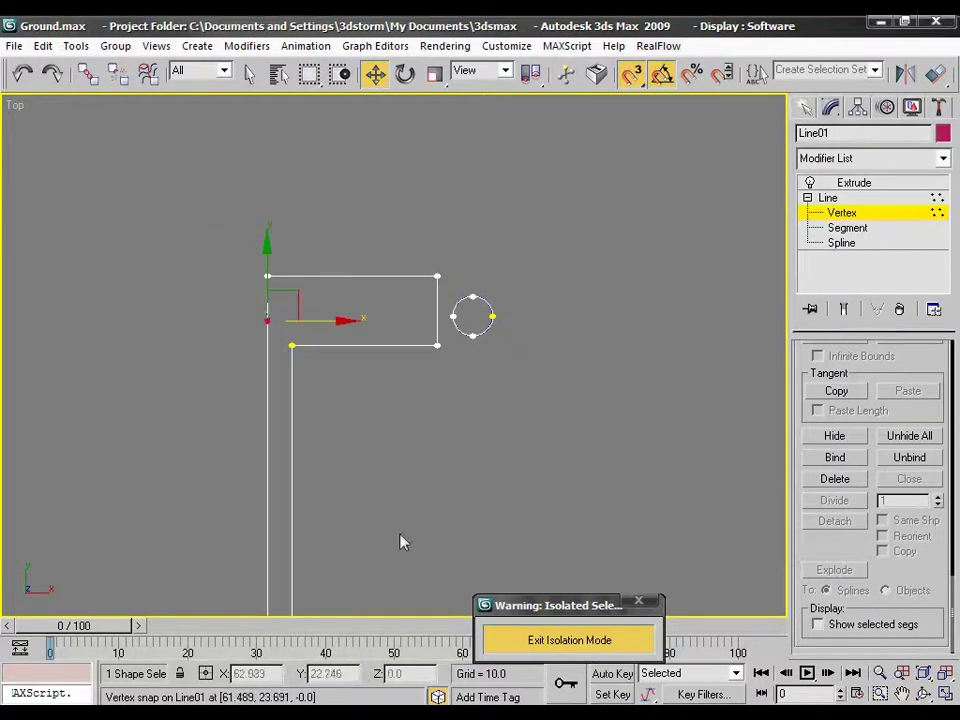
Step: Weld the rectangle's overlapping vertices and zoom out over the whole floor plan
drag(447, 397, 320, 261)
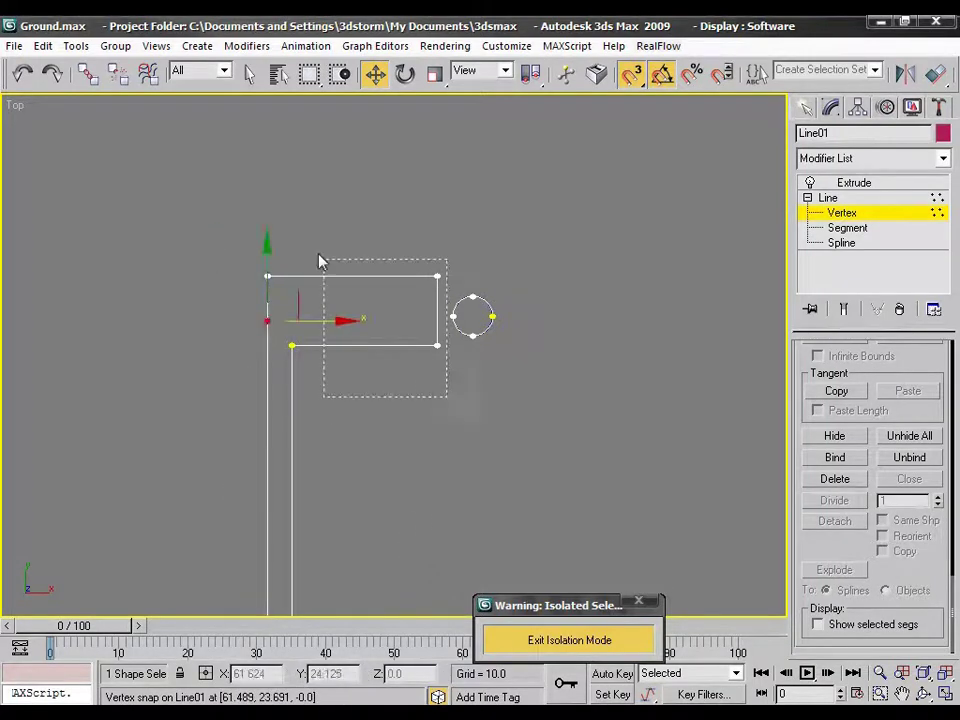
scroll(849, 540, up, 5)
scroll(833, 512, up, 3)
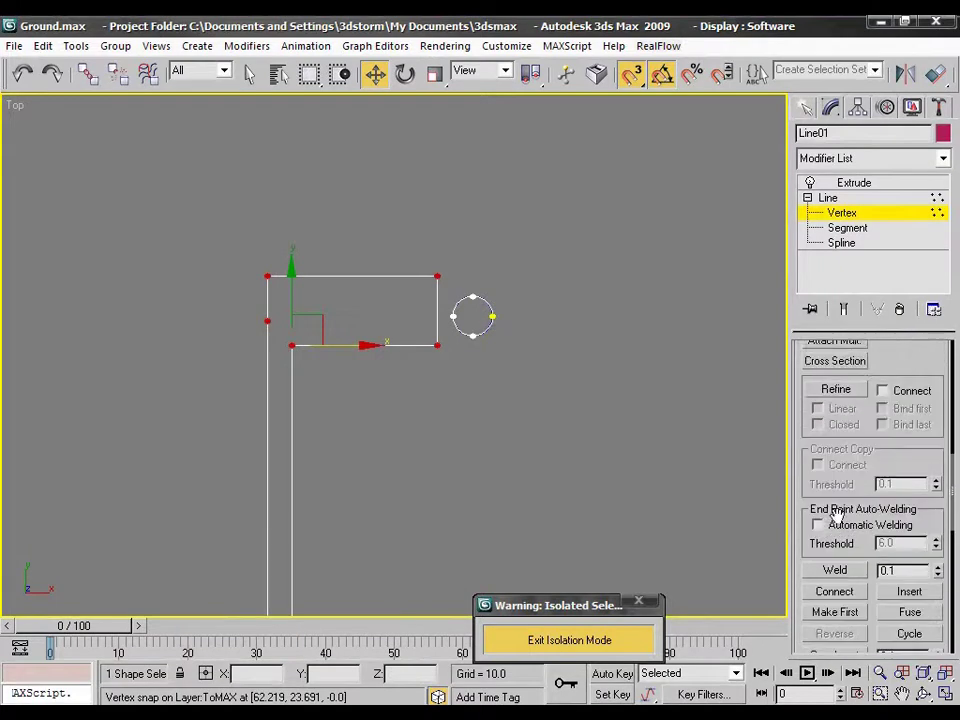
click(835, 570)
mouse_move(290, 306)
mouse_down()
mouse_move(227, 345)
mouse_move(218, 337)
mouse_up()
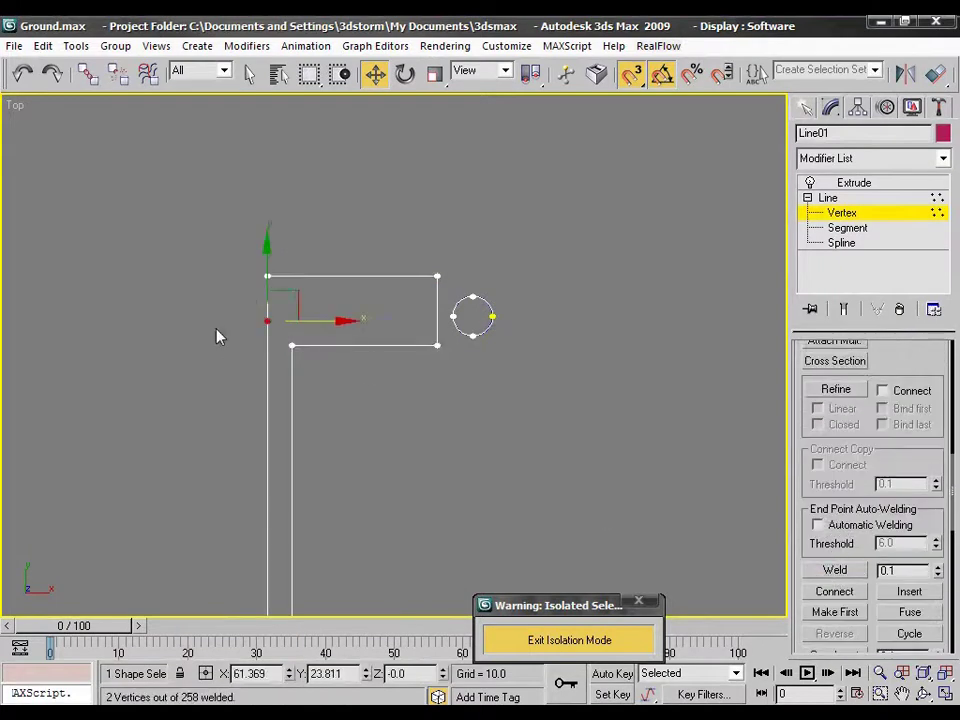
drag(441, 272, 236, 420)
scroll(297, 457, down, 3)
middle_drag(297, 457, 305, 322)
scroll(414, 328, down, 2)
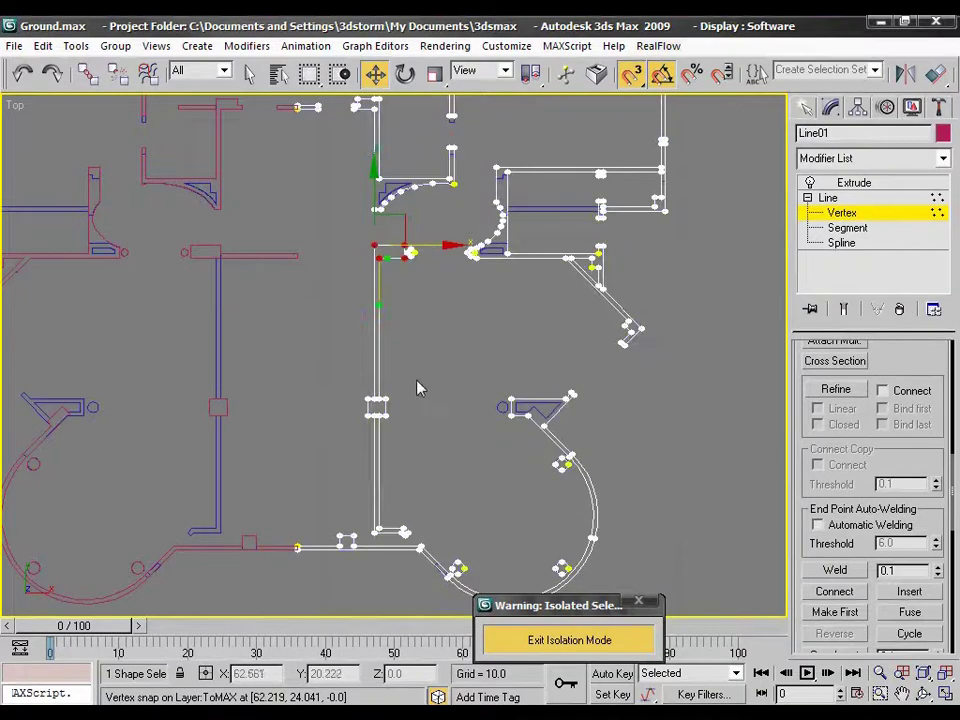
Step: At Spline level with snapping off, slide the vertical wall spline slightly along X
key(3)
click(380, 459)
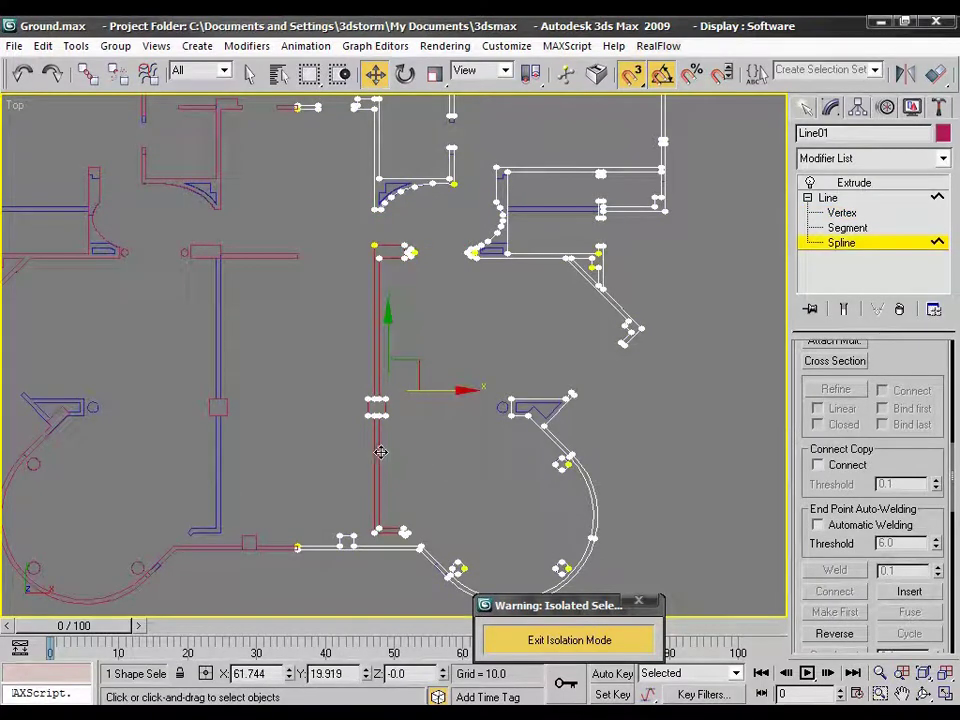
key(s)
mouse_move(449, 388)
mouse_down()
mouse_move(356, 388)
mouse_move(467, 386)
mouse_up()
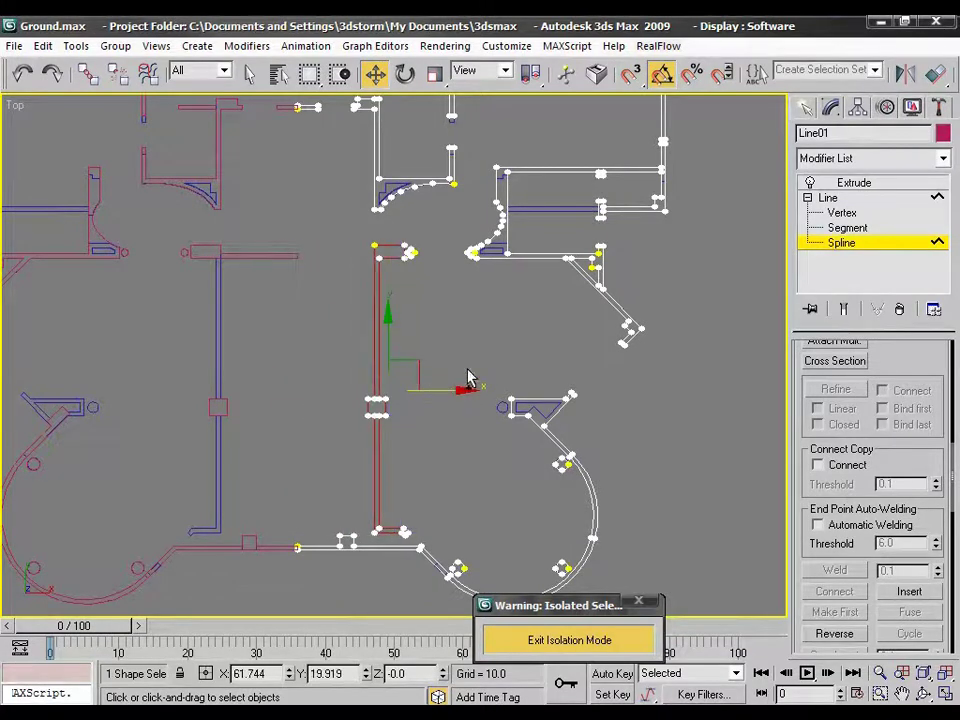
click(465, 360)
Step: Copy the centre wall spline to its left, mirror the copy, and nudge it further left
middle_drag(291, 433, 414, 382)
click(536, 210)
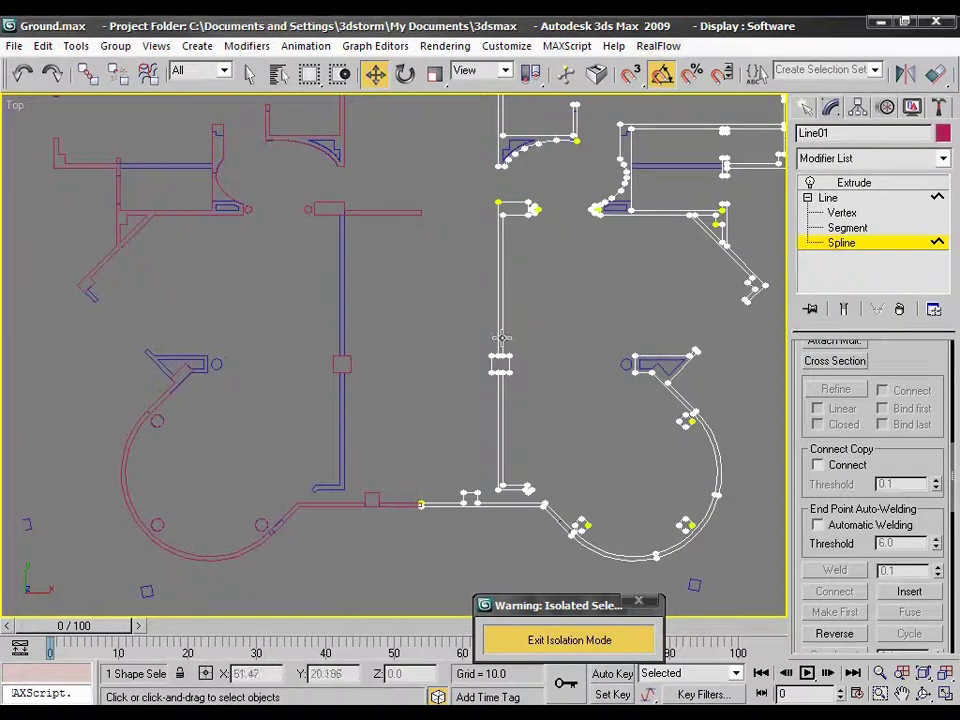
click(502, 338)
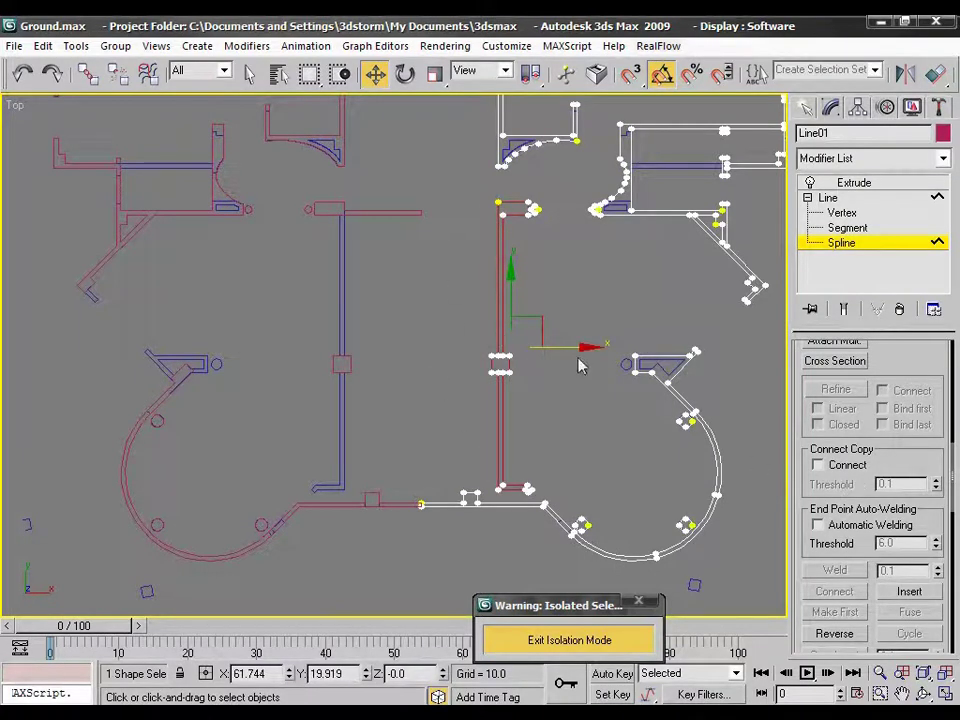
shift+drag(572, 348, 527, 351)
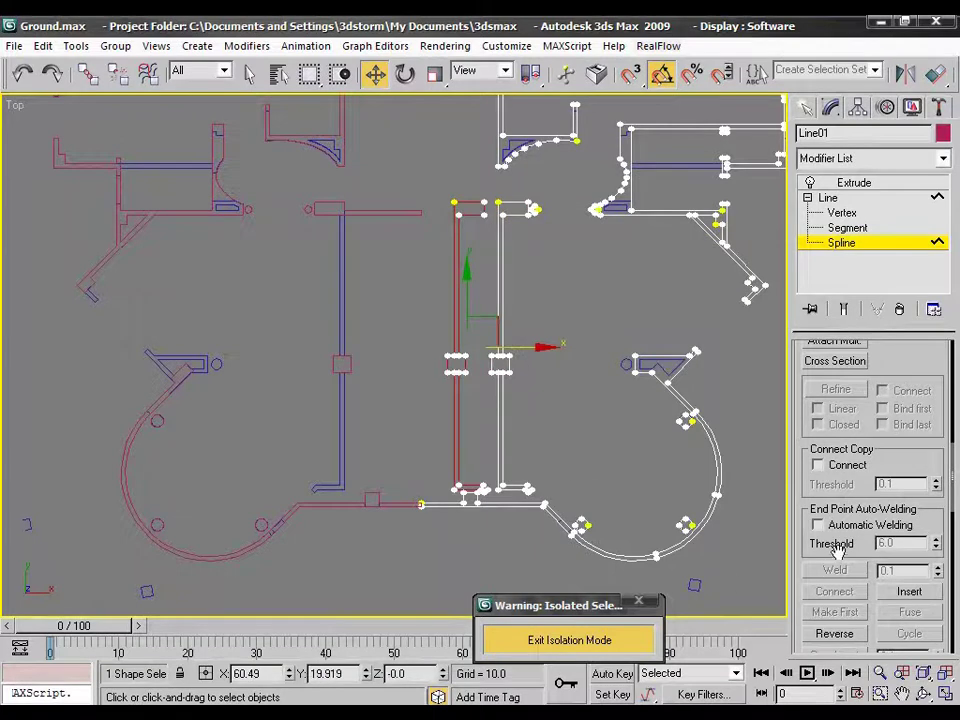
scroll(865, 545, down, 5)
scroll(868, 545, down, 5)
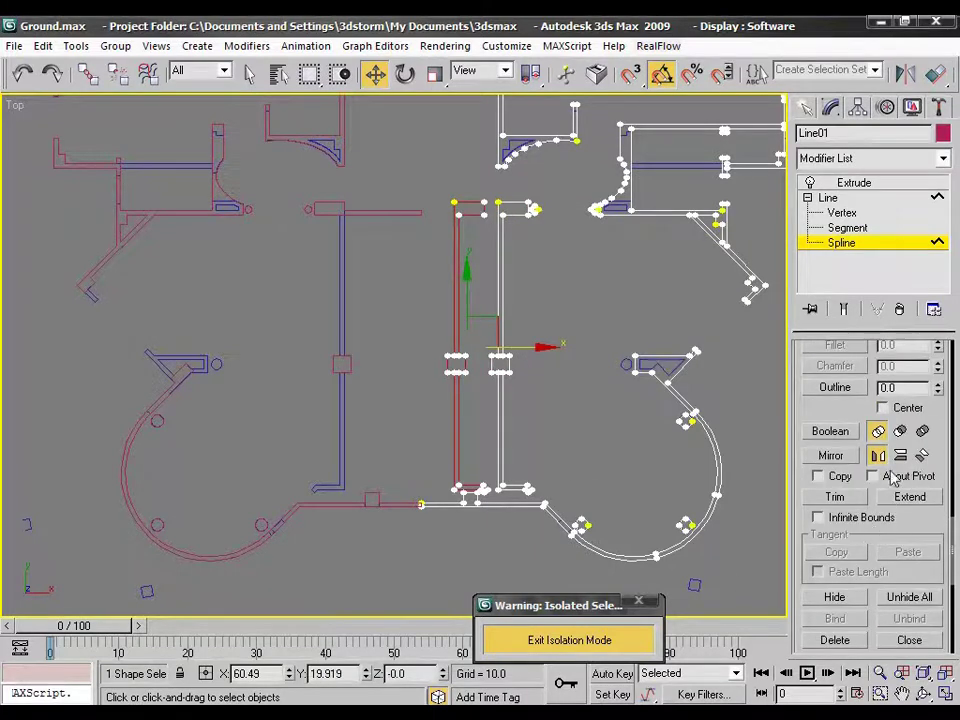
click(830, 456)
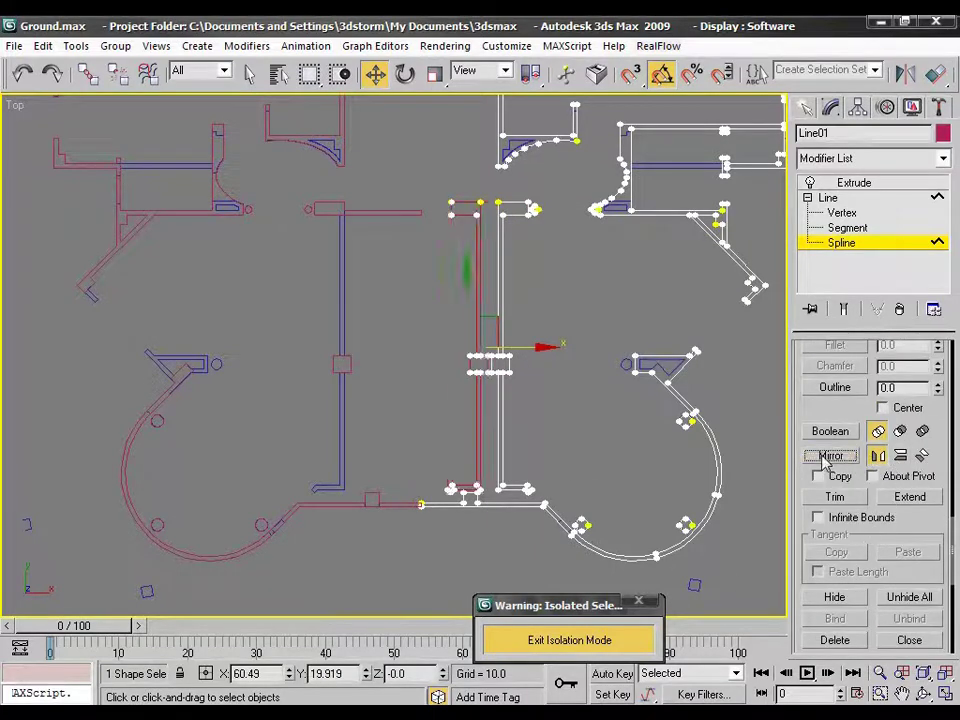
drag(534, 347, 488, 348)
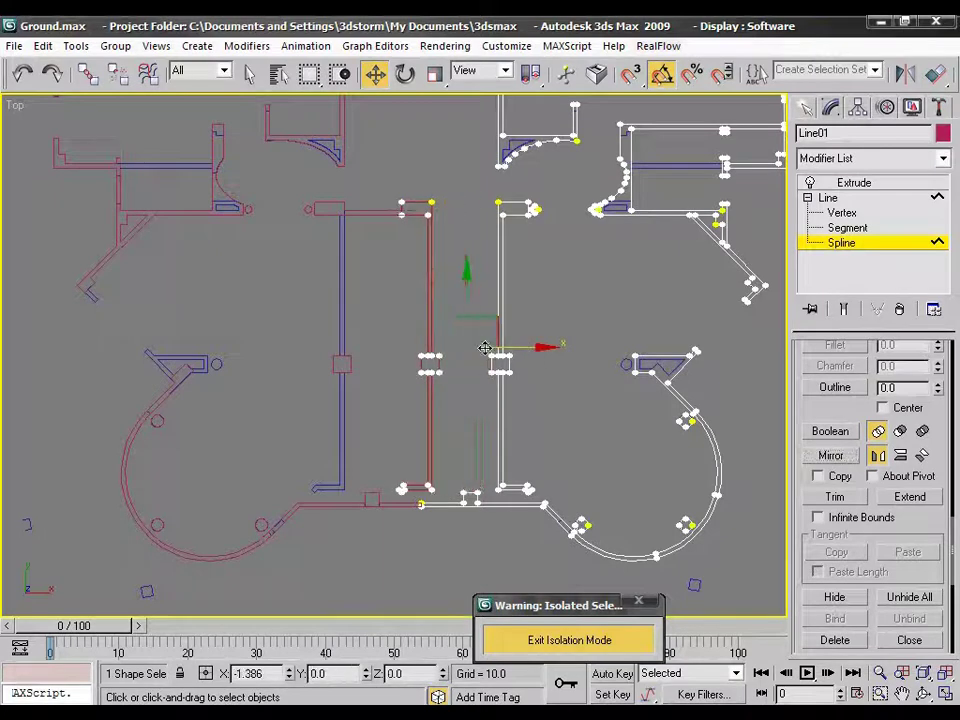
click(349, 373)
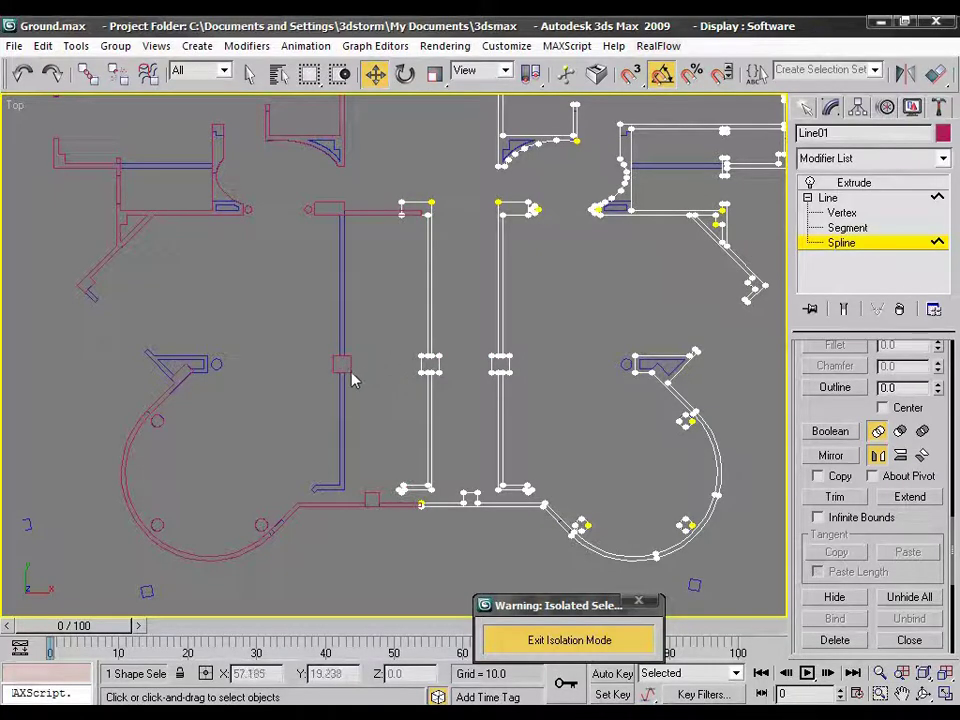
Step: Select Line05 and pick its top wall spline at Spline level
click(806, 110)
click(826, 109)
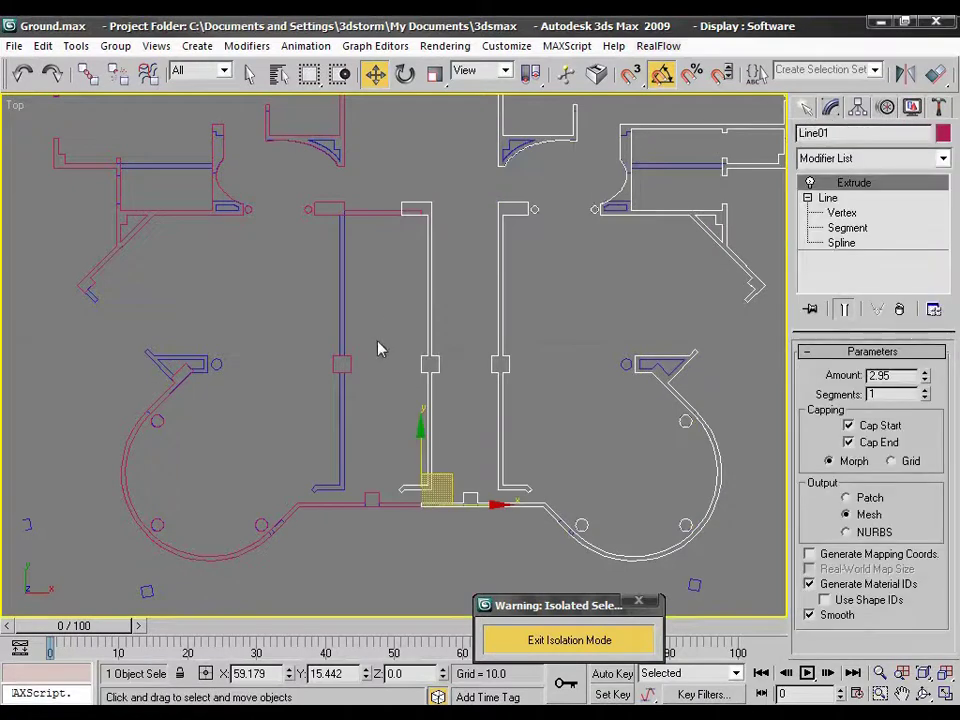
click(345, 368)
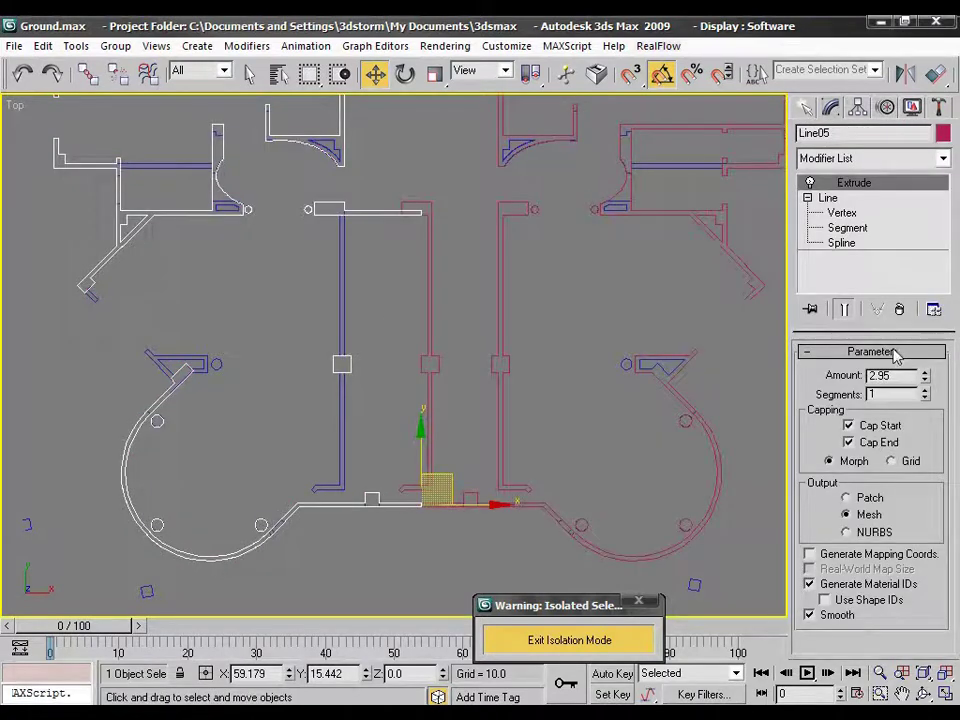
click(841, 243)
click(428, 362)
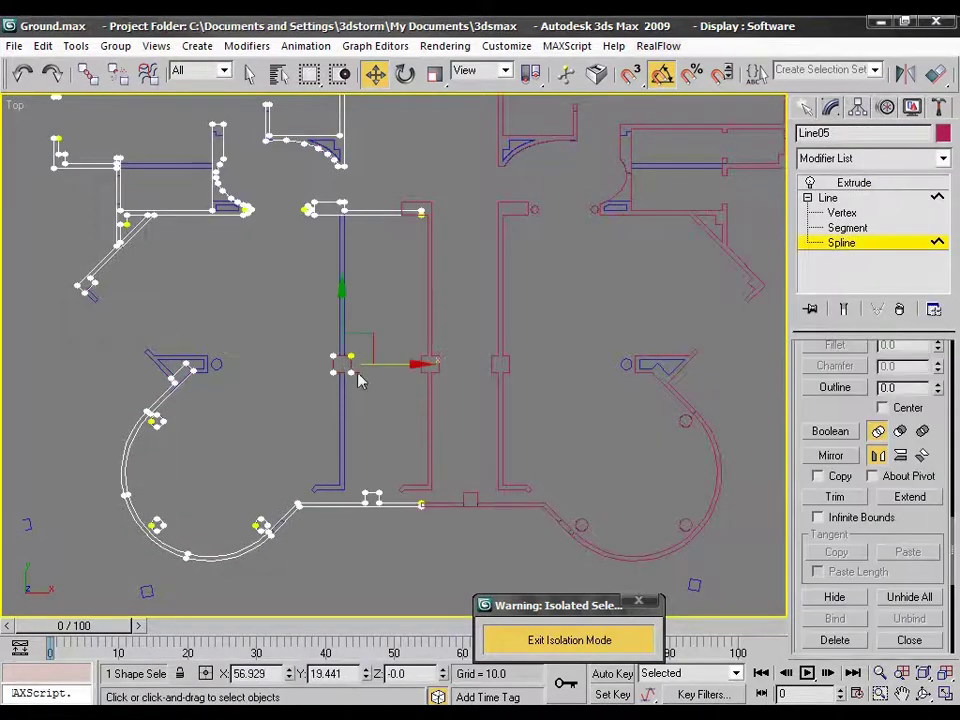
click(386, 253)
click(368, 218)
Step: Leave sub-object editing and inspect the ToMAX plan shape's editable spline settings
scroll(380, 280, up, 2)
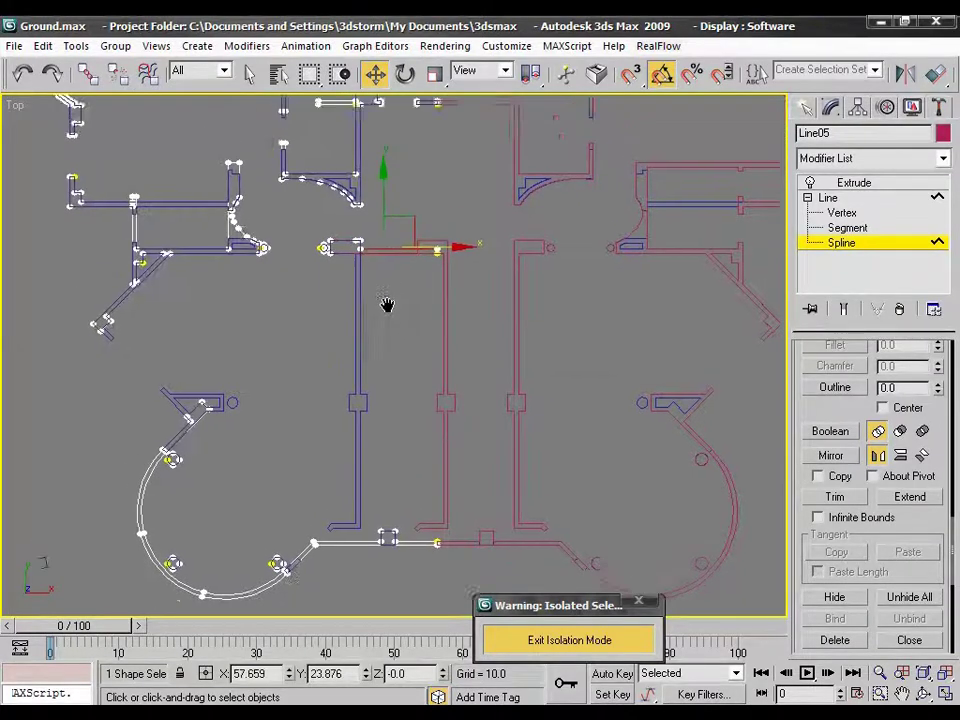
scroll(395, 320, up, 3)
scroll(490, 390, down, 2)
scroll(478, 330, down, 2)
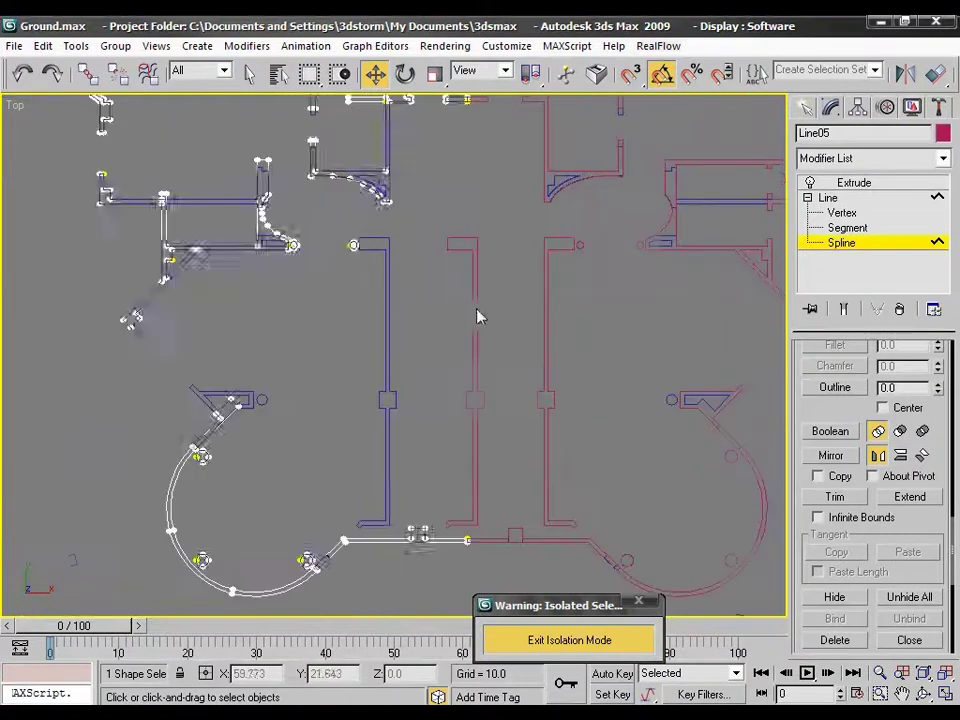
scroll(470, 330, down, 1)
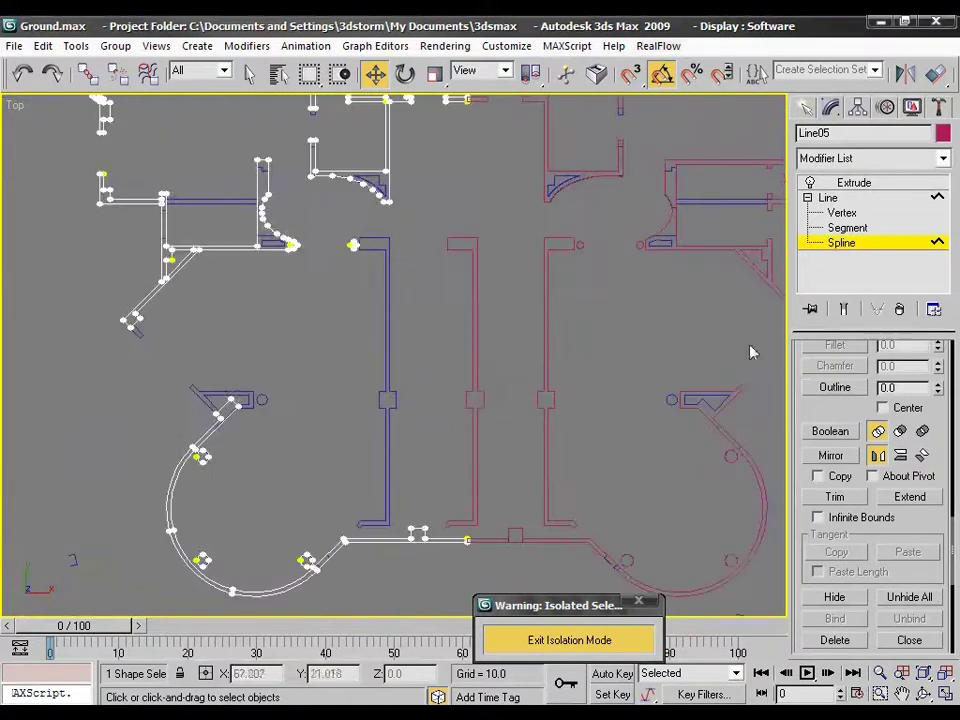
click(810, 107)
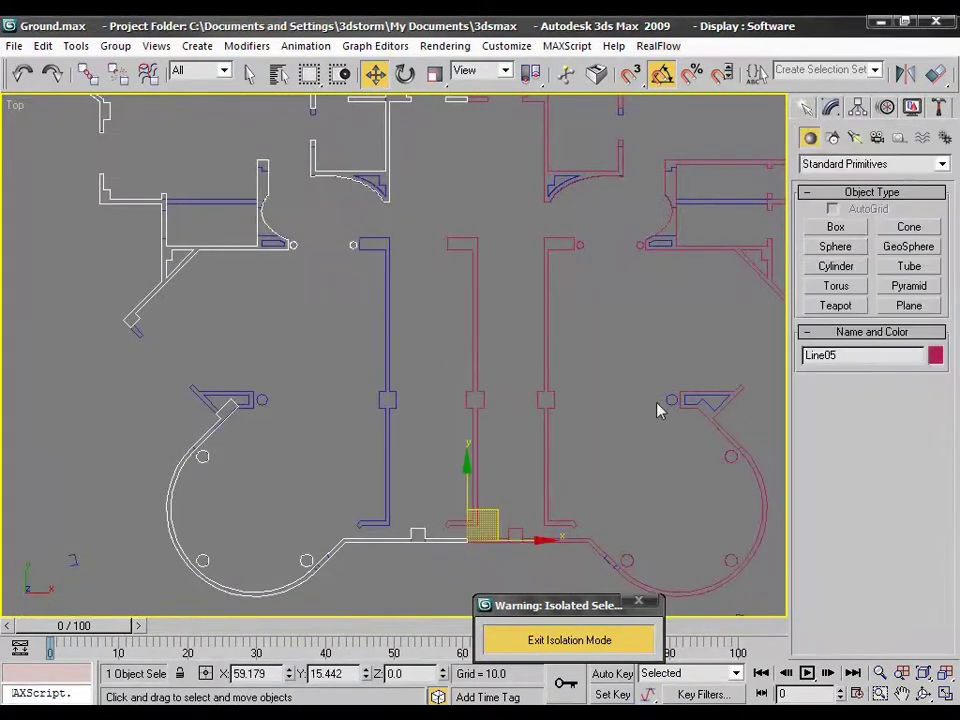
click(394, 407)
click(831, 107)
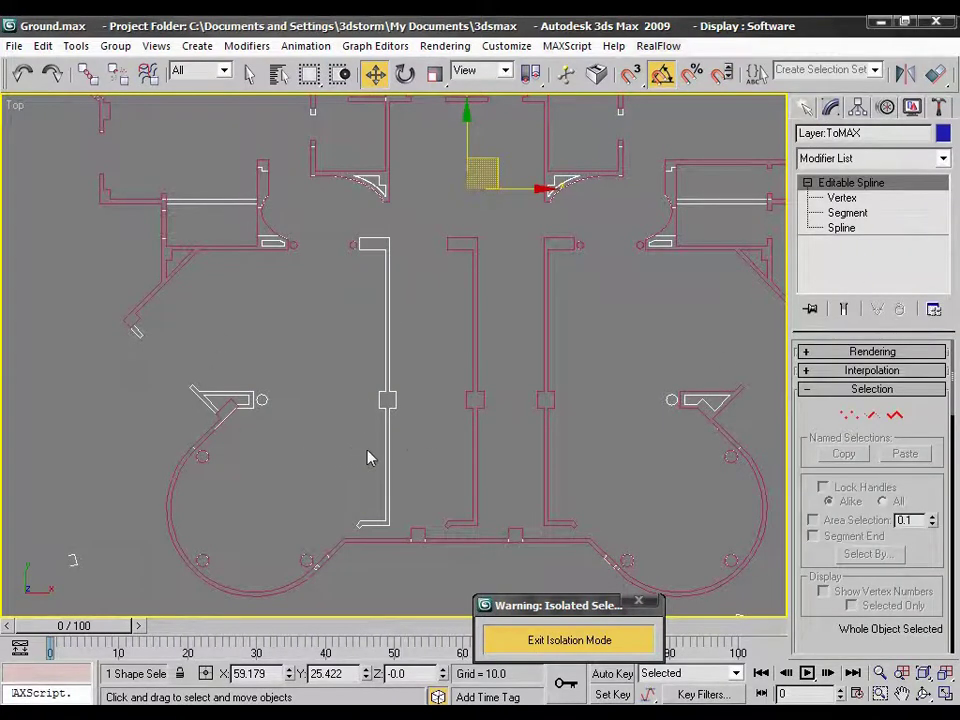
Step: Delete Line05's Extrude modifier, then select Line01 at Segment level and start Attach
click(387, 541)
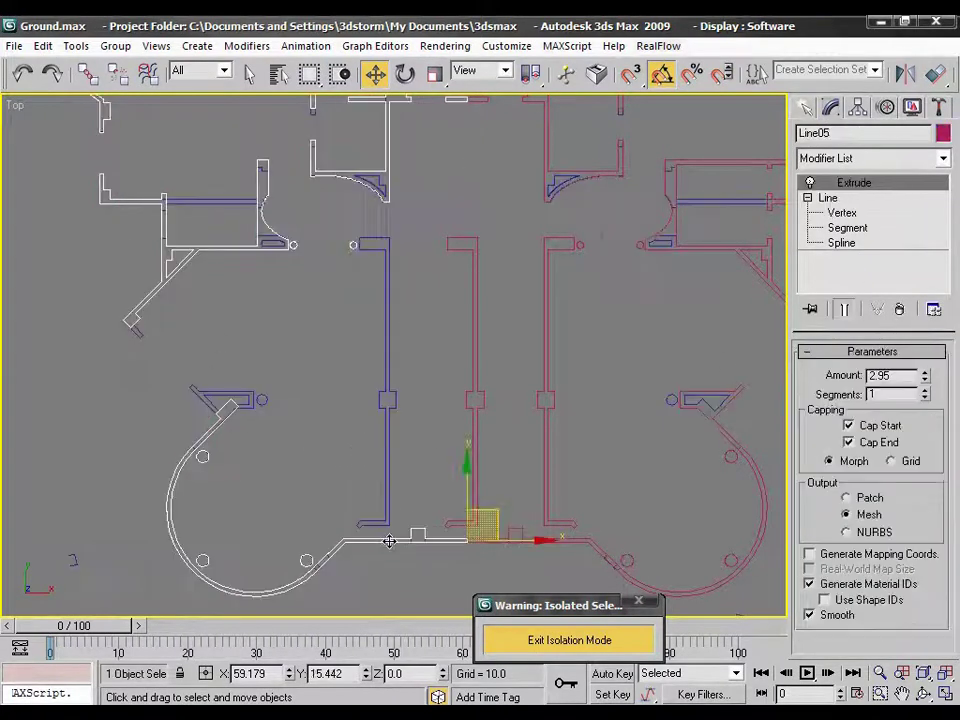
key(Delete)
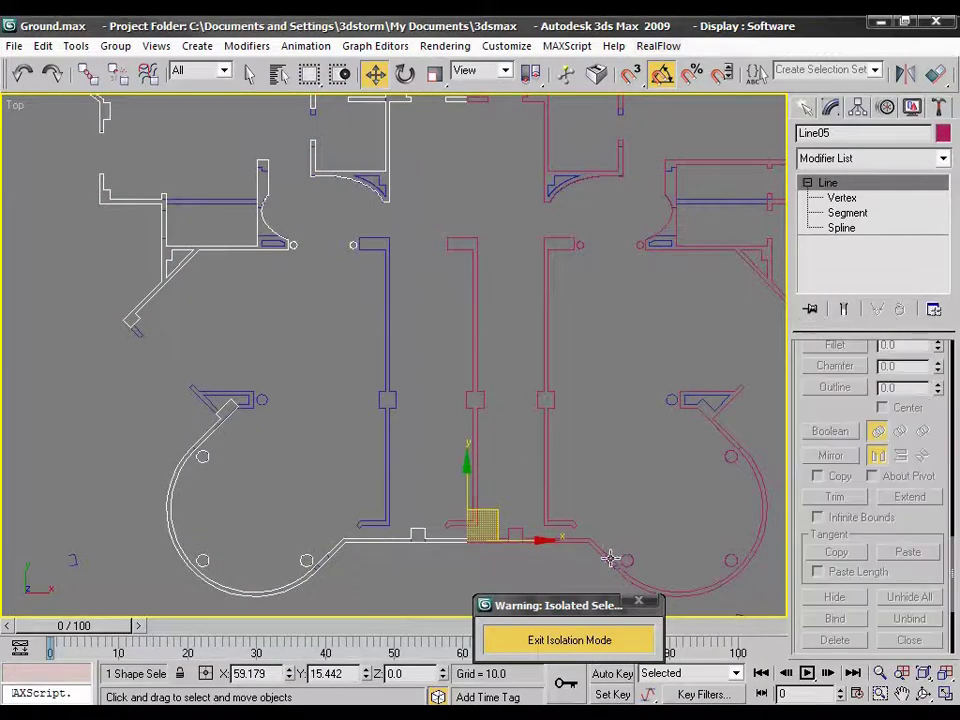
click(610, 558)
click(847, 228)
scroll(878, 380, up, 3)
scroll(870, 420, up, 3)
scroll(862, 465, up, 3)
click(834, 445)
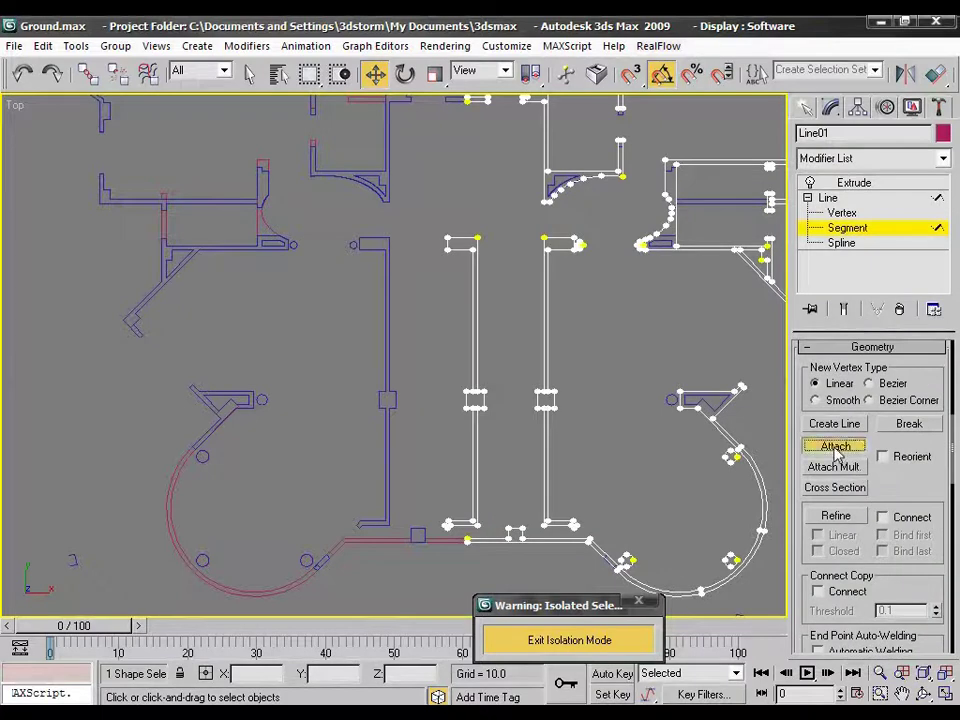
Step: Attach Line05 to Line01, then snap the inner centre wall spline left onto the plan wall
click(372, 541)
click(810, 107)
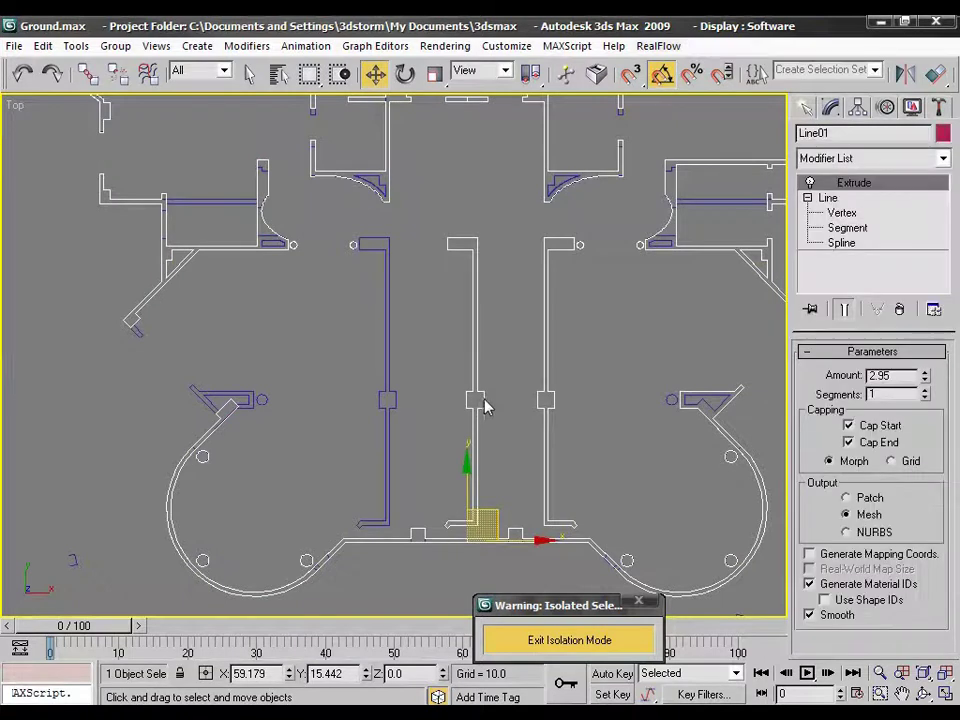
click(841, 243)
click(476, 440)
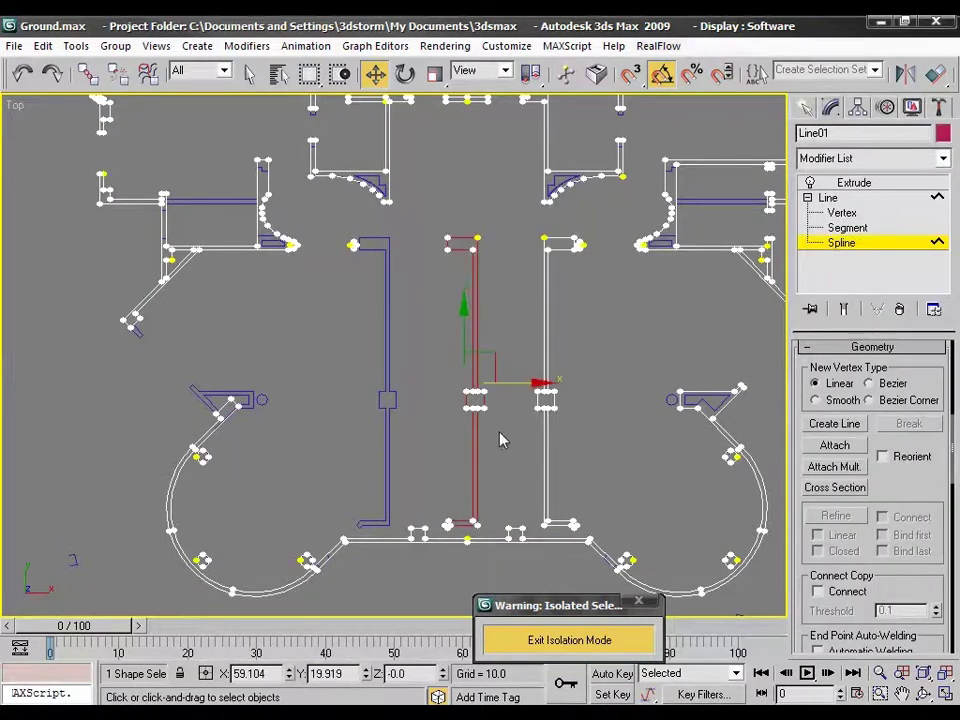
key(s)
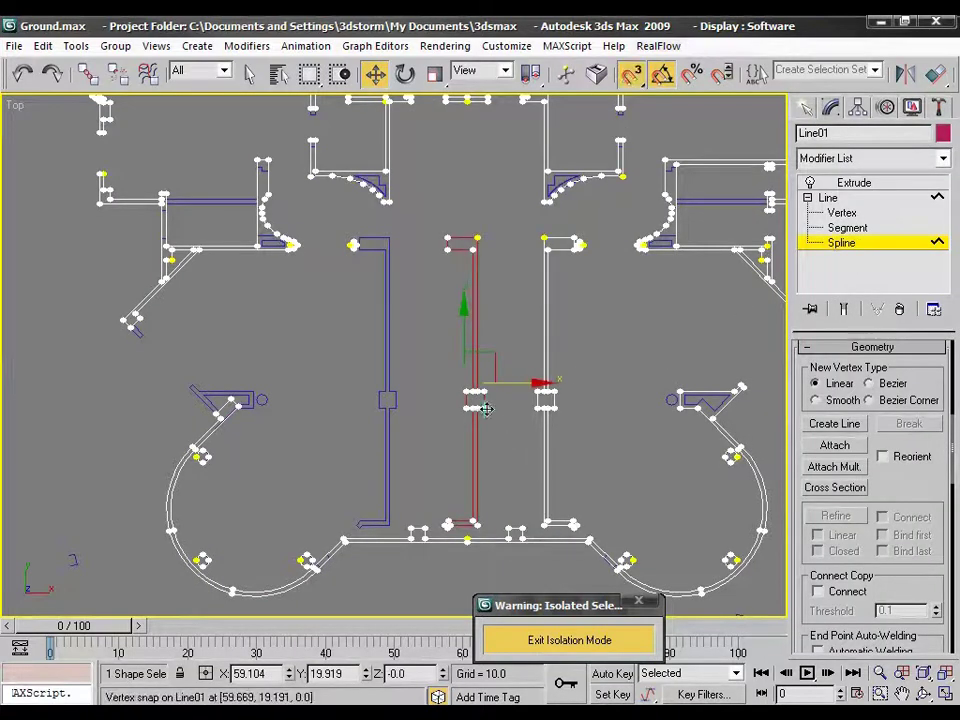
drag(485, 408, 398, 402)
click(518, 477)
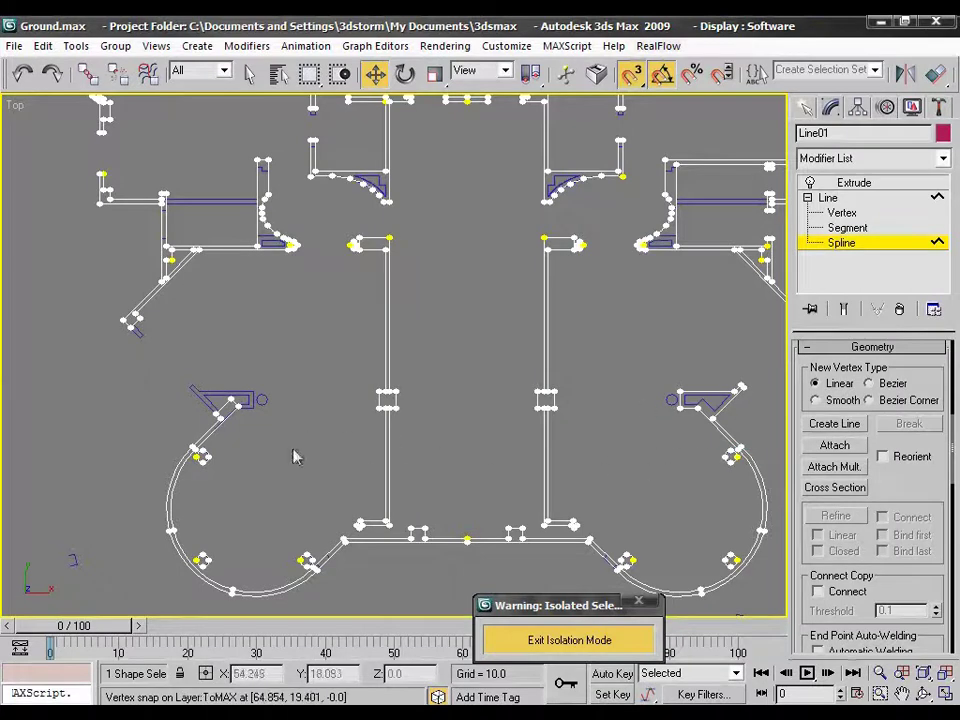
Step: Snap the left bracket wall's two vertices onto the plan outline's lower-right and far-left corners
scroll(295, 457, up, 5)
middle_drag(409, 439, 461, 246)
scroll(422, 347, up, 3)
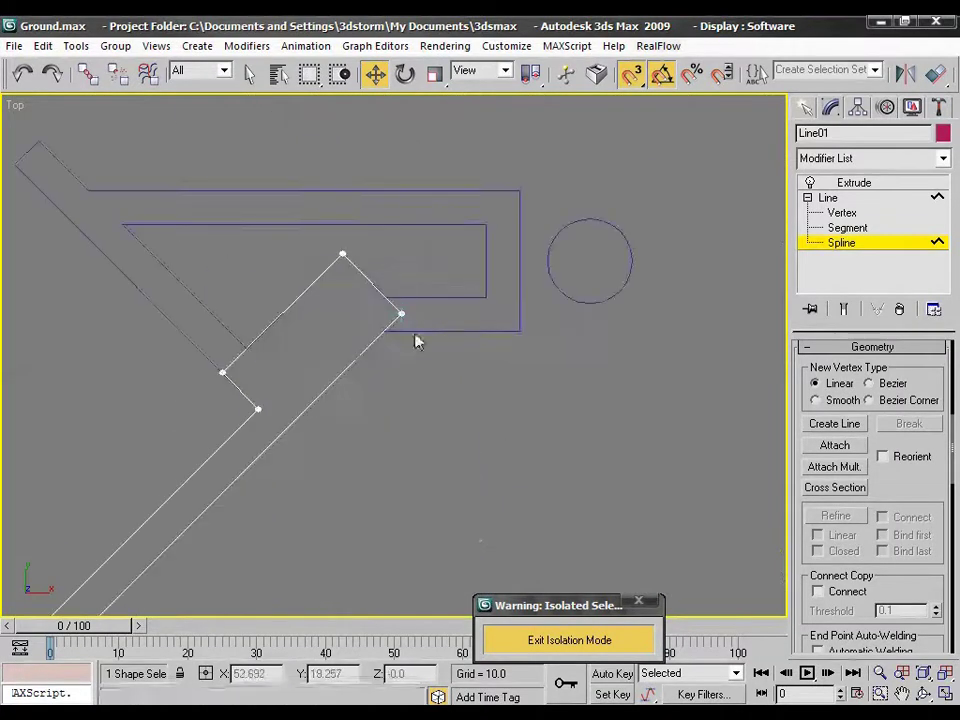
key(1)
click(402, 315)
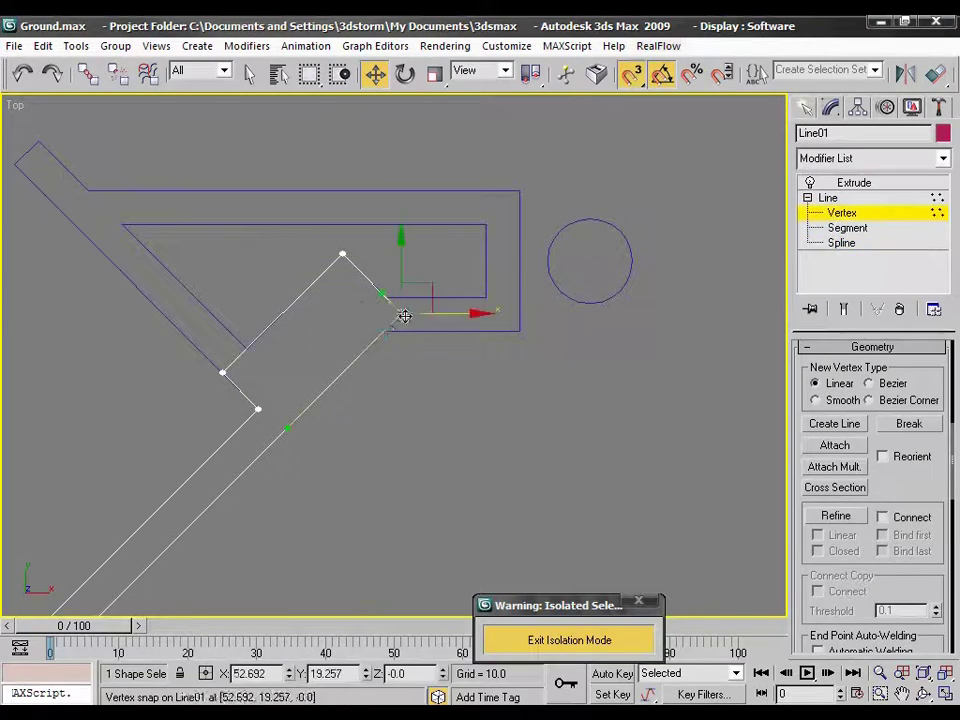
drag(342, 254, 520, 330)
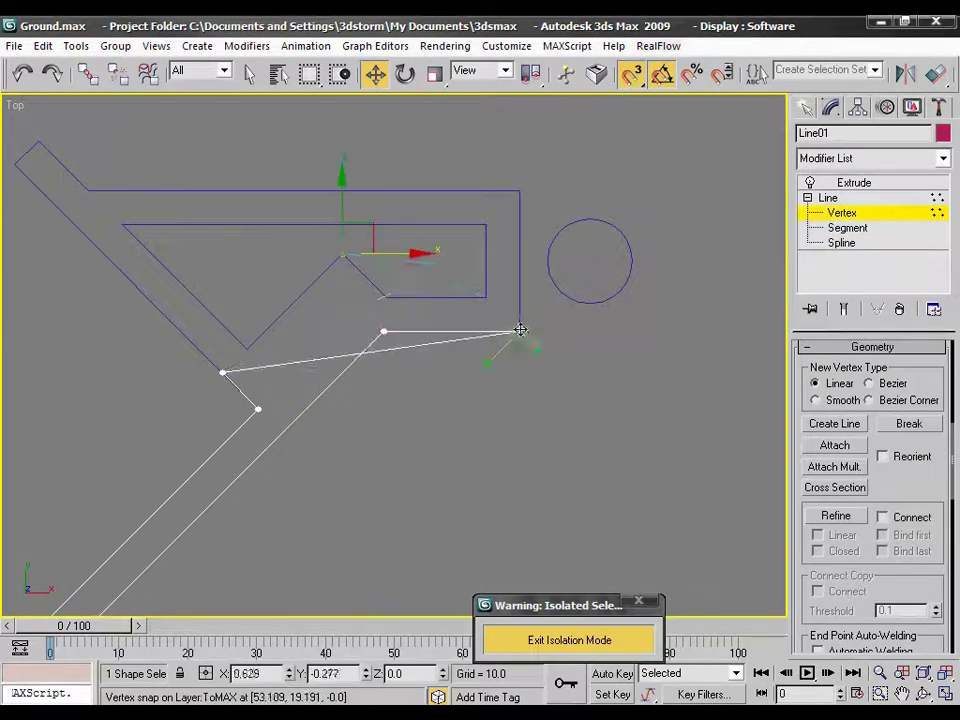
drag(222, 372, 15, 163)
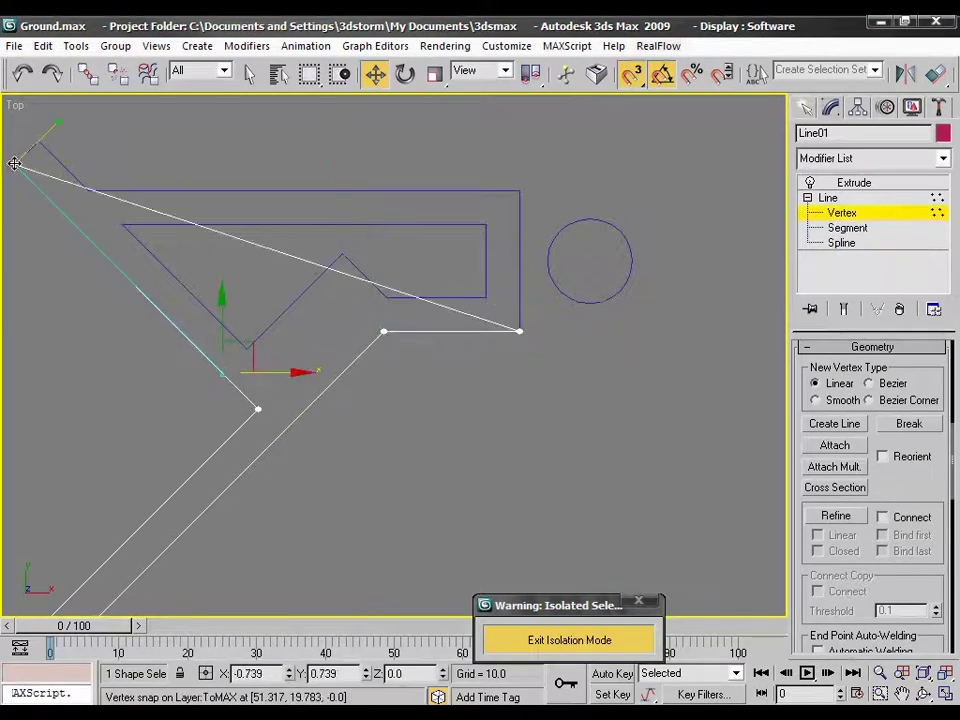
Step: Select the bracket's long diagonal segment at Segment level
key(2)
drag(231, 169, 192, 257)
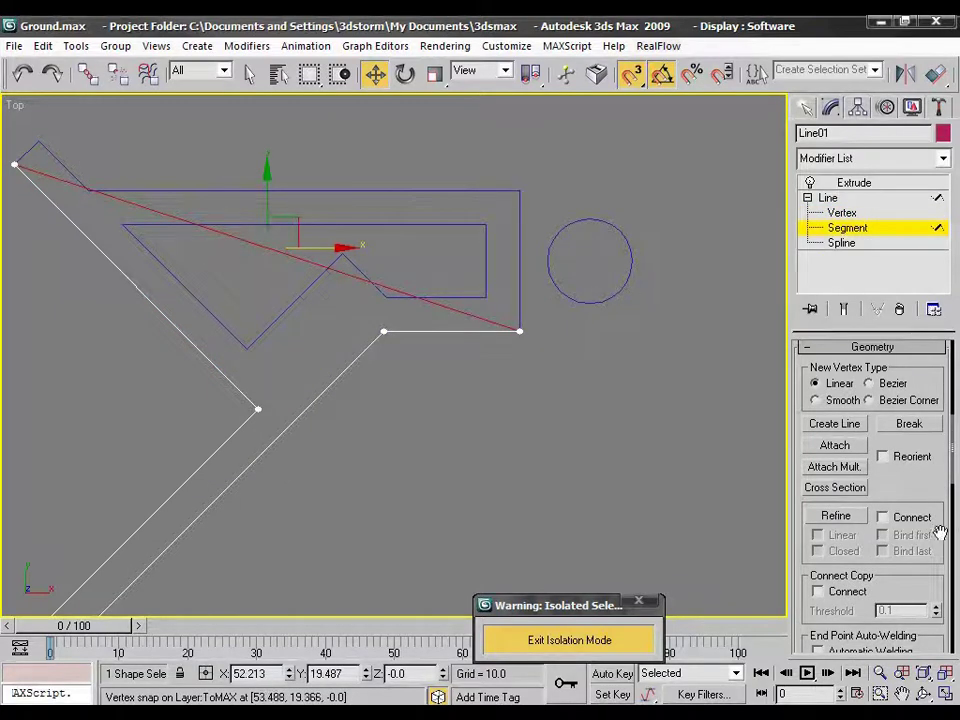
scroll(925, 500, down, 3)
scroll(913, 481, down, 3)
scroll(913, 481, down, 1)
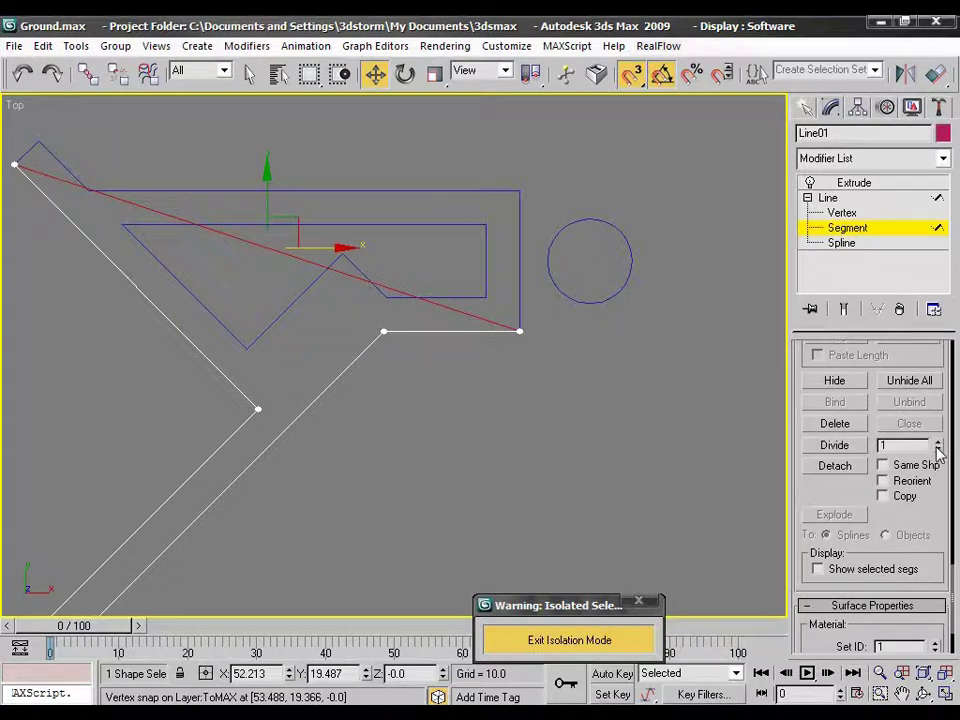